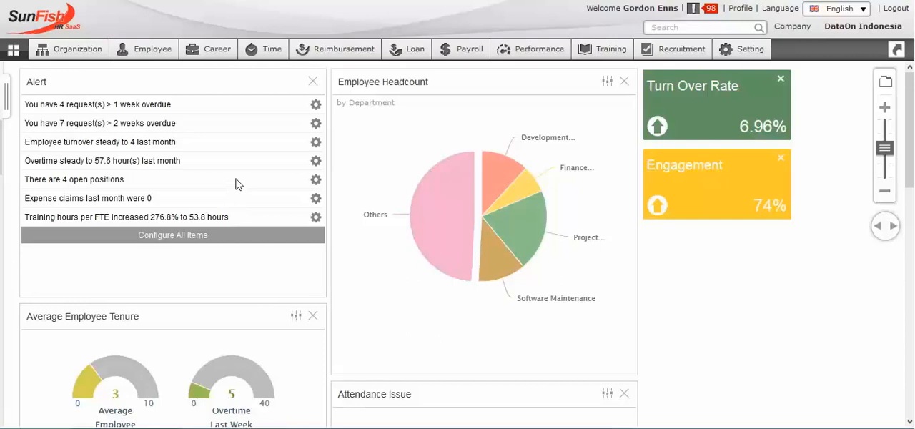
Step: Keep the 'value is above' condition, change the threshold from 2 to 3 and save the alert
click(316, 179)
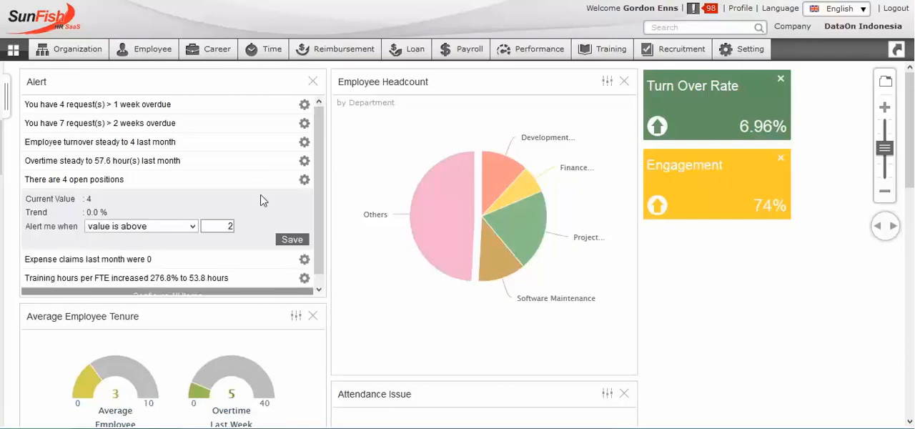
click(192, 226)
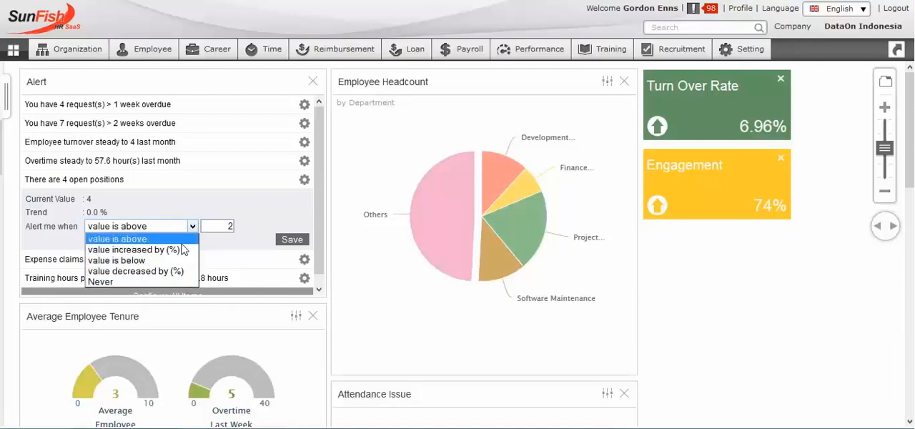
click(143, 238)
double_click(232, 226)
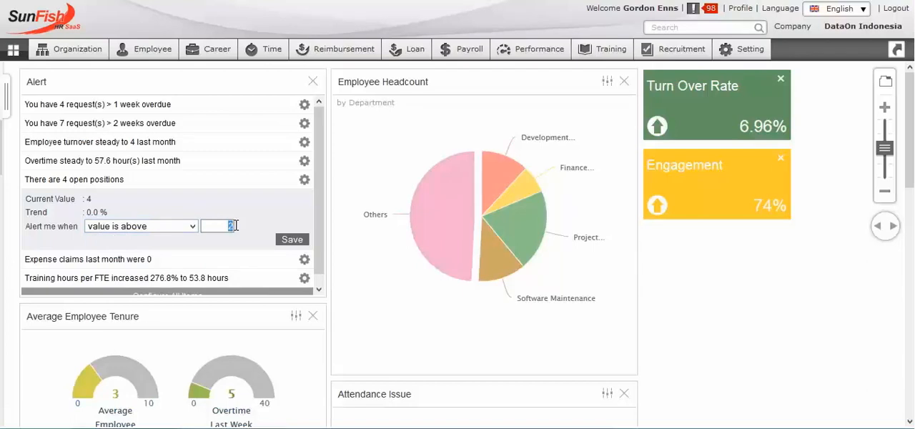
text(3)
click(292, 238)
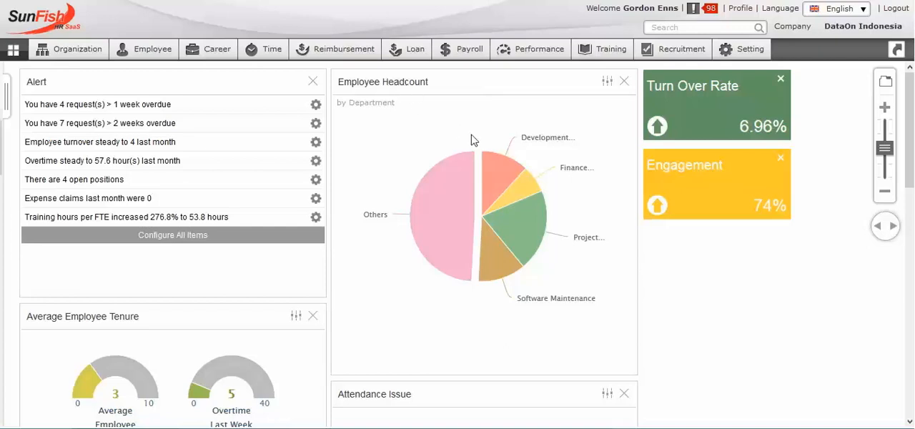
mouse_move(500, 168)
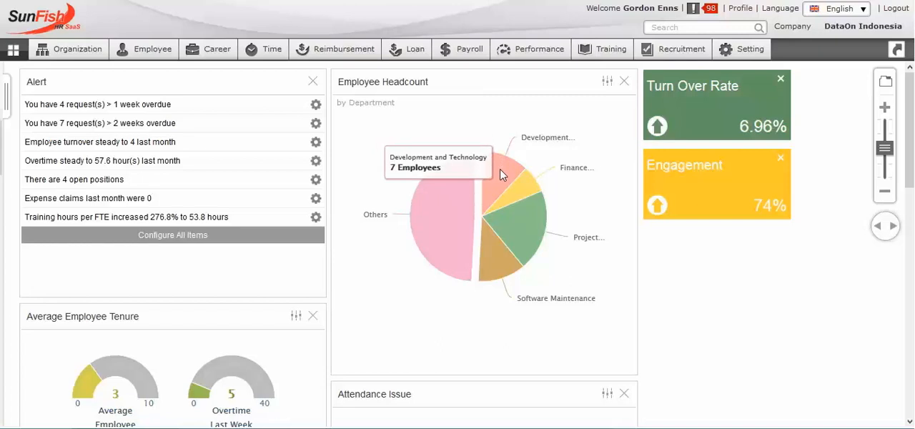
Step: Drill Development and Technology by Gender, then Male by Marital Status, and reveal the page tabs
click(503, 174)
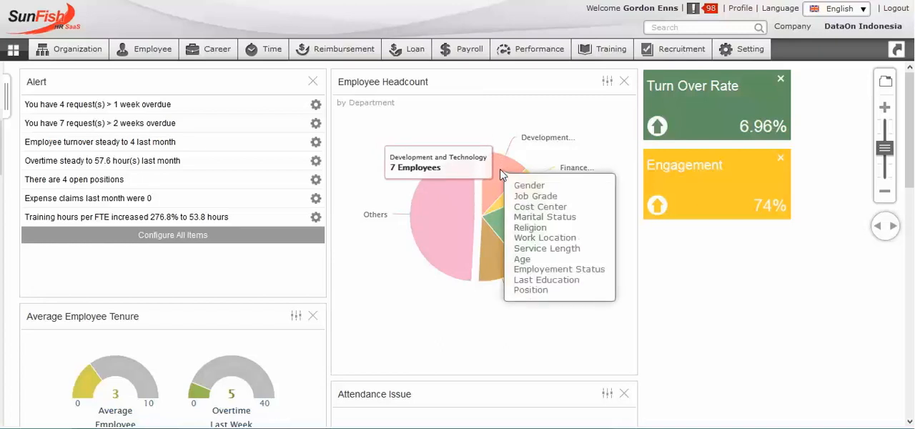
click(529, 185)
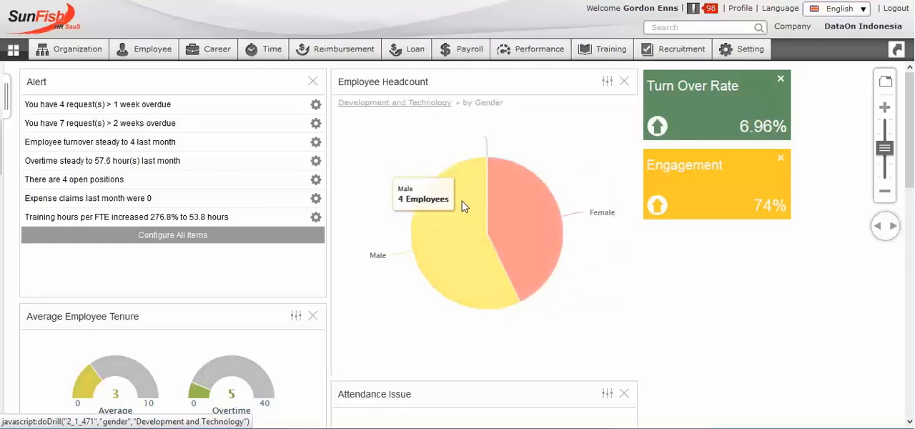
click(463, 206)
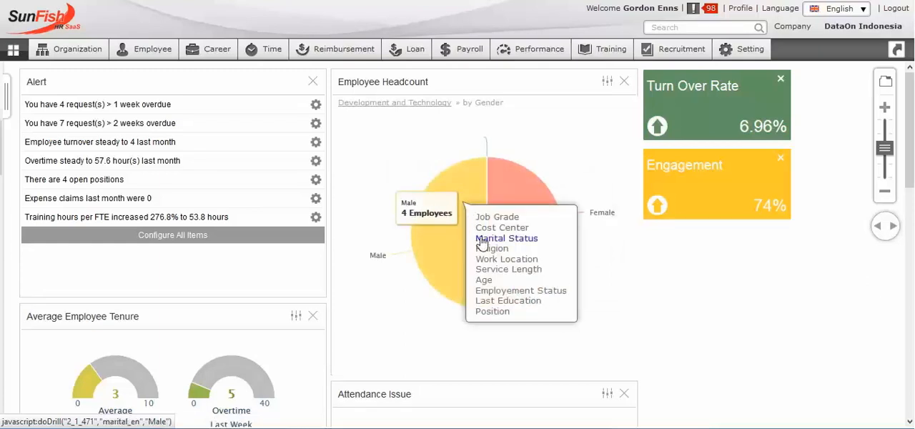
click(506, 238)
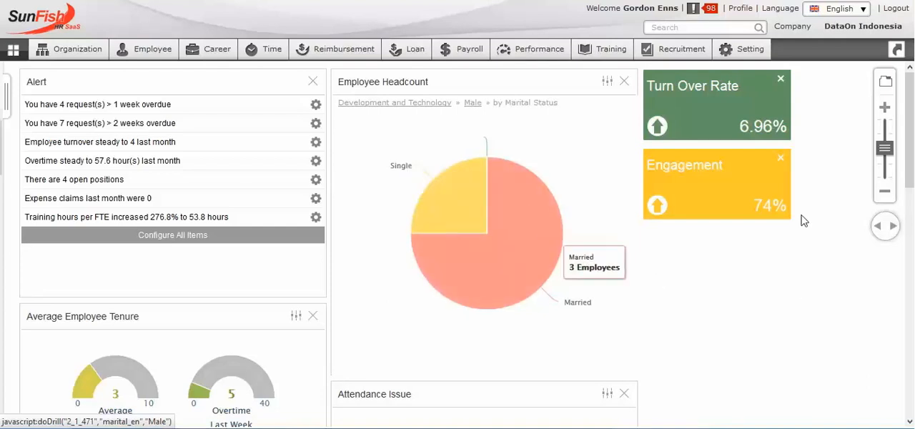
click(885, 82)
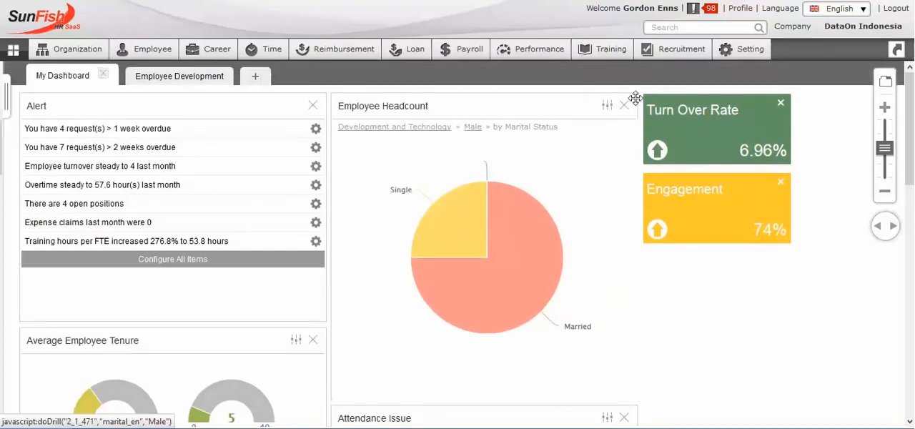
Step: Add a new dashboard page and rename its title to Payroll
click(255, 77)
click(255, 84)
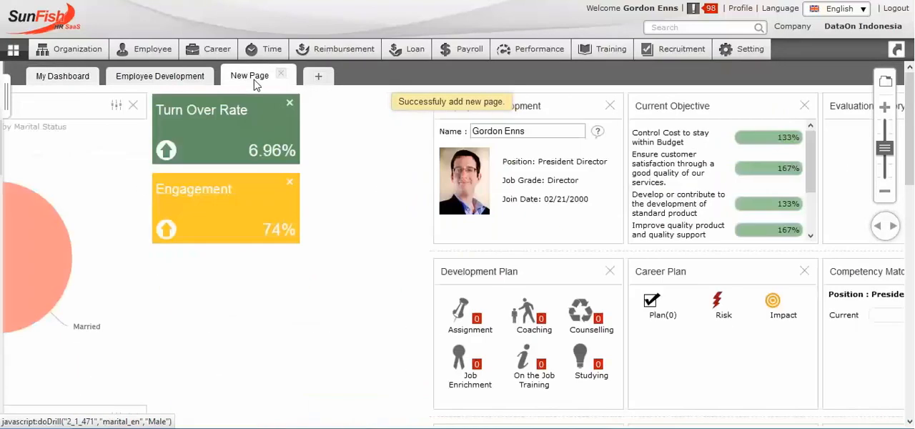
double_click(250, 76)
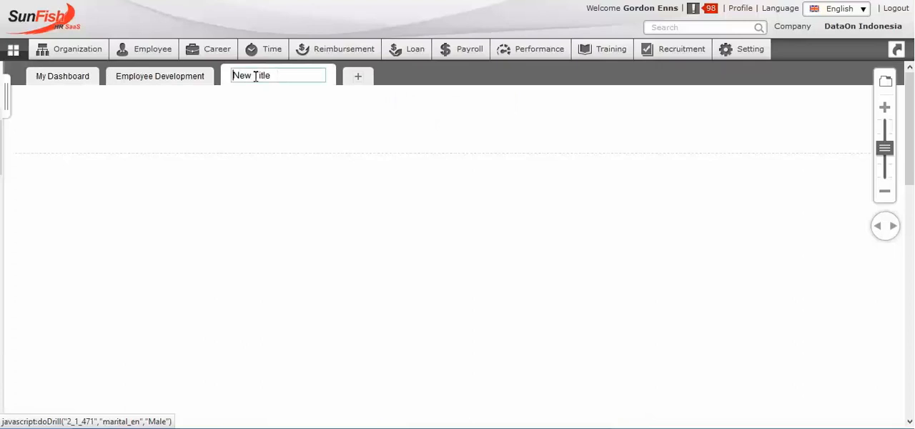
key(BackSpace)
key(BackSpace)
key(BackSpace)
text(Pa)
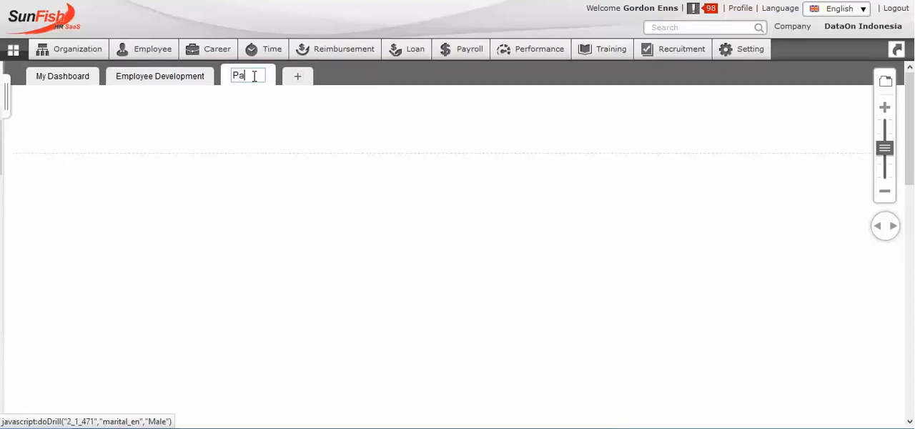
text(yroll)
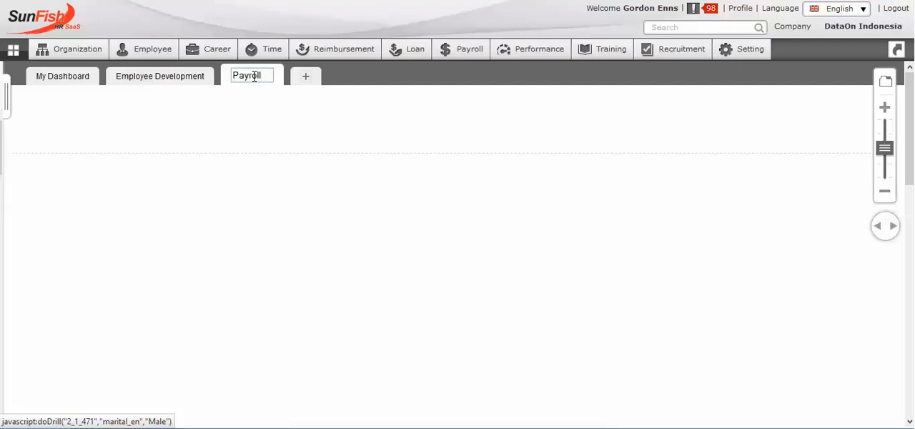
Step: Drag the Last Month THP by cost center chart from the widget list onto the Payroll page
click(3, 96)
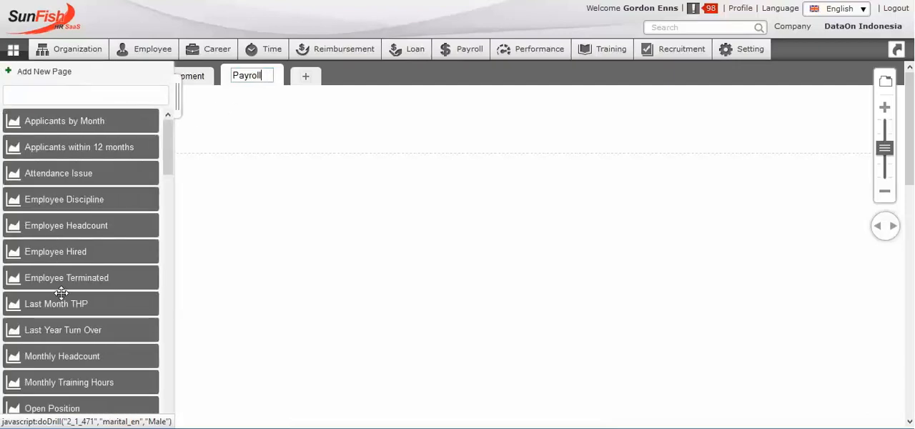
drag(58, 304, 222, 136)
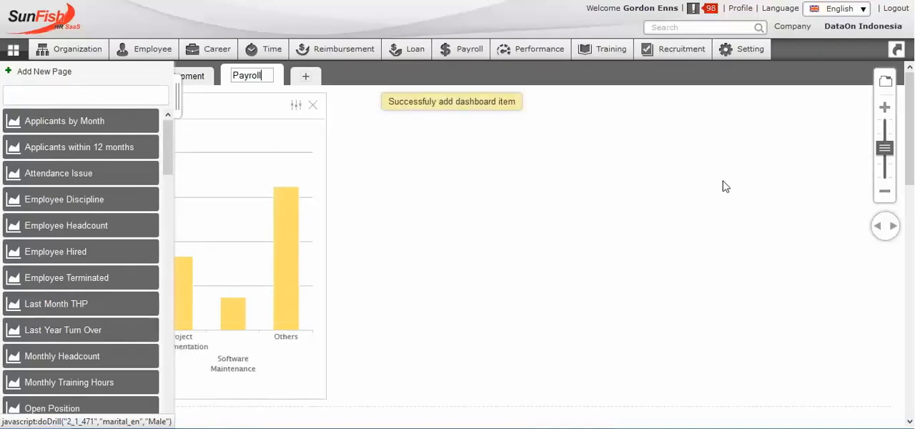
click(177, 96)
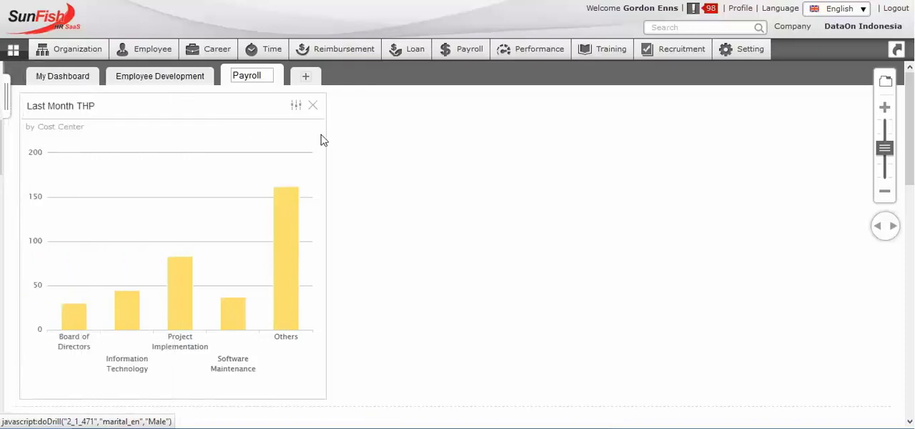
Step: Try the zoom slider in and out, then cycle through the dashboard pages with the arrows
click(885, 107)
click(885, 107)
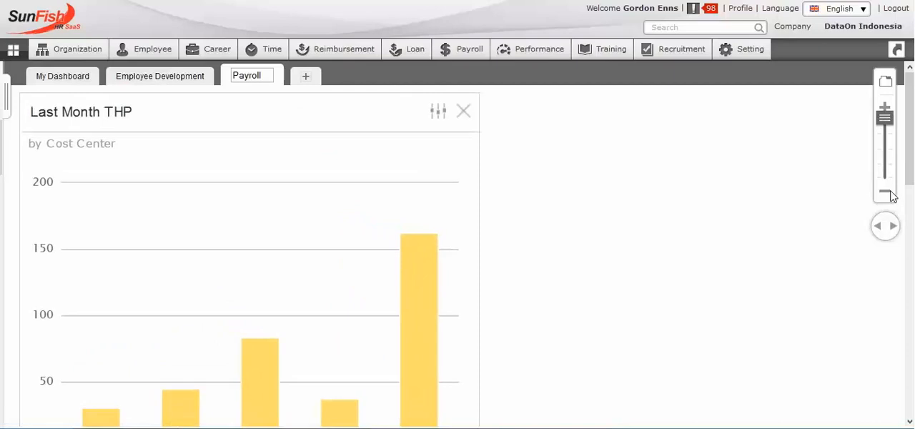
click(888, 197)
click(889, 197)
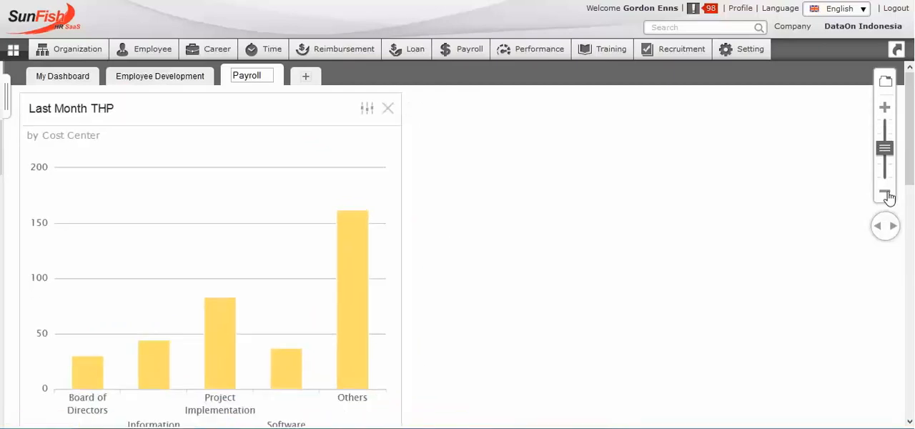
click(879, 227)
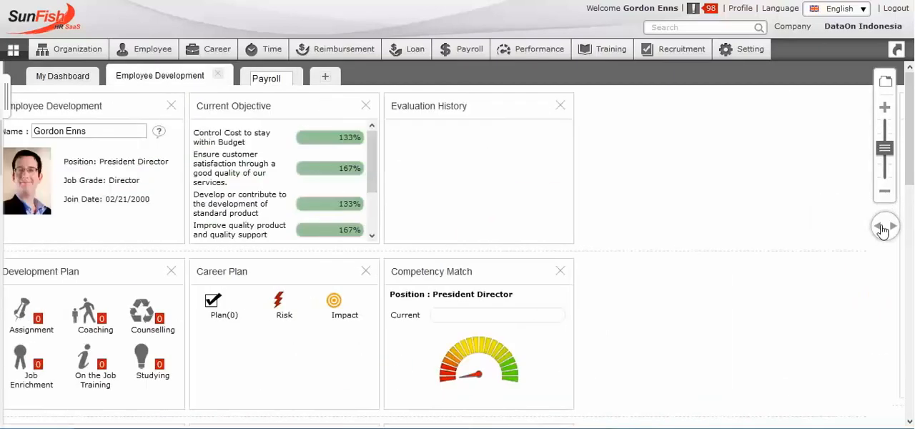
click(879, 227)
click(892, 228)
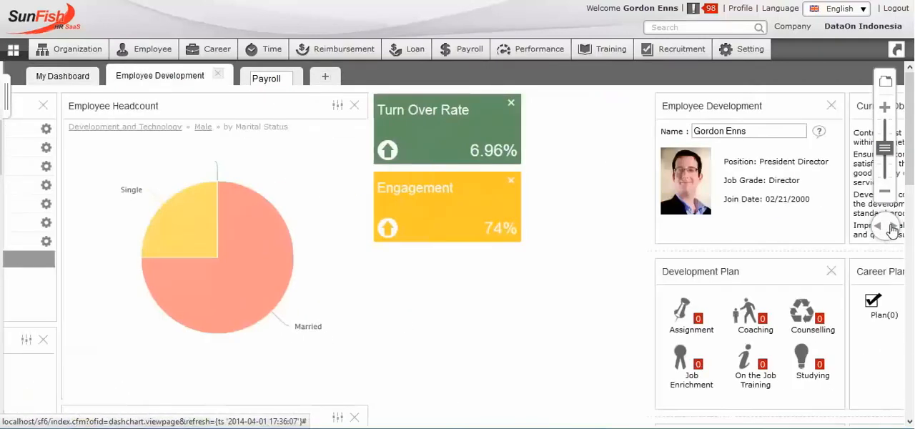
click(892, 228)
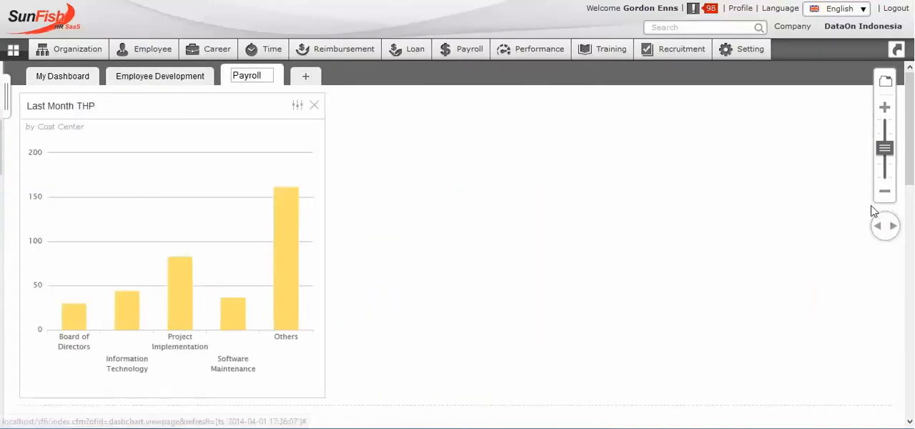
Step: On My Dashboard, hide the Sick, Absent, Late and Unproductive series, toggling Sick back on and off
click(63, 76)
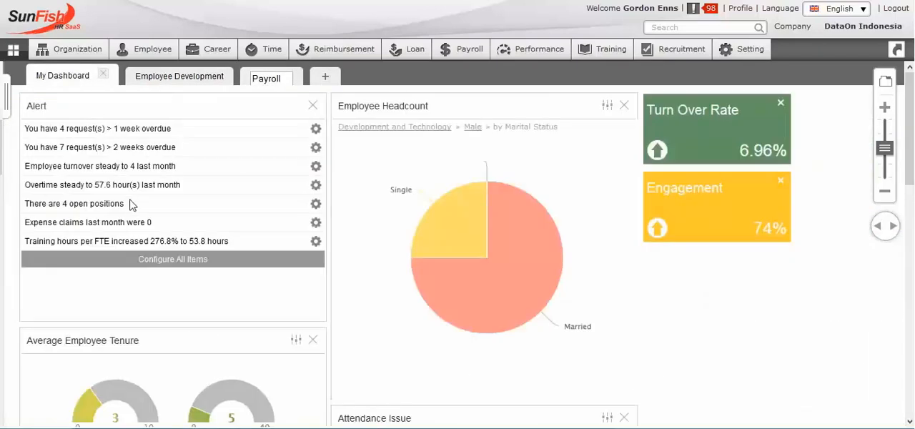
scroll(131, 204, down, 2)
scroll(129, 211, down, 2)
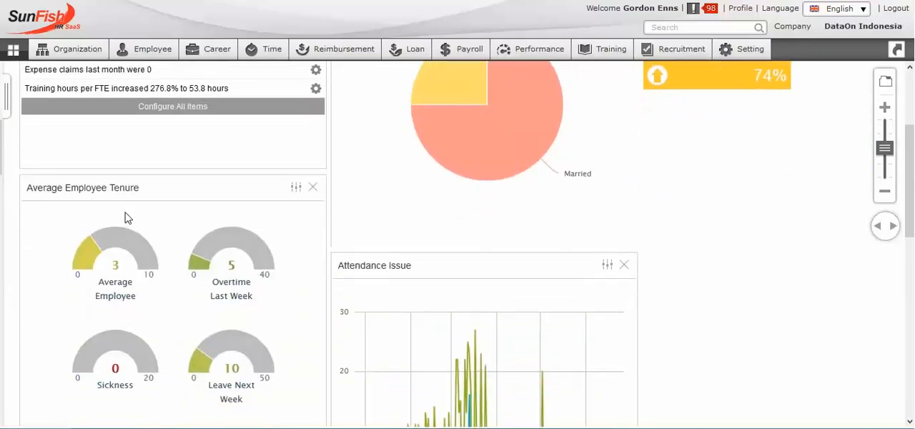
scroll(127, 218, down, 1)
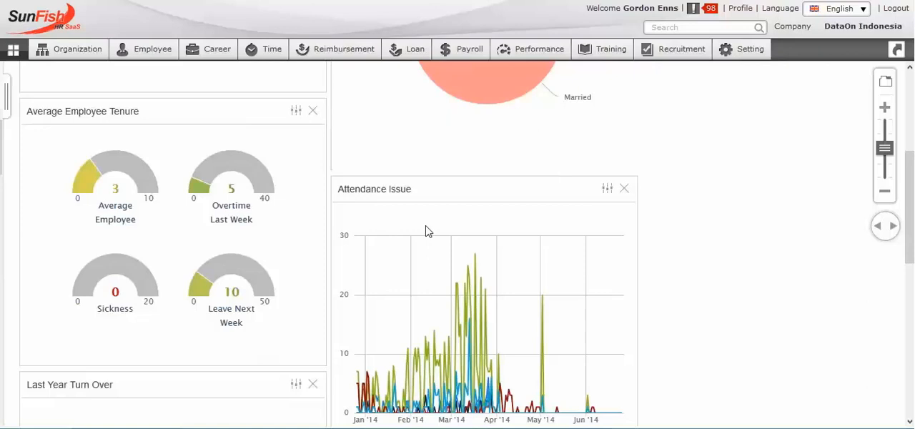
scroll(425, 231, down, 1)
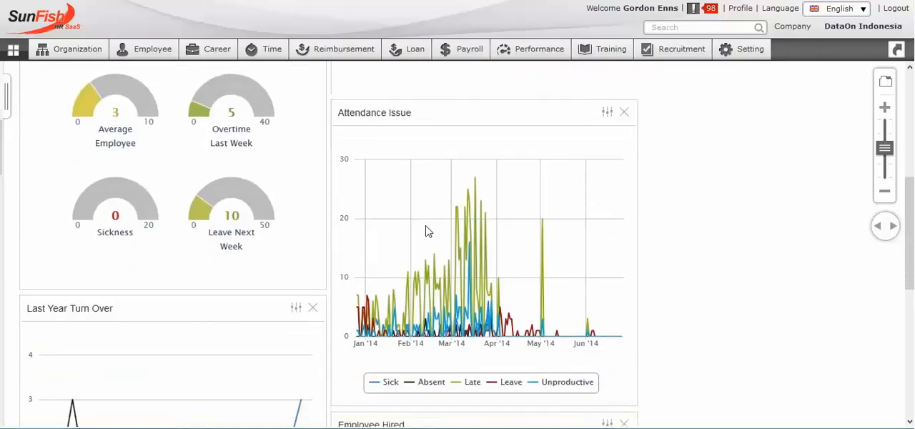
click(391, 382)
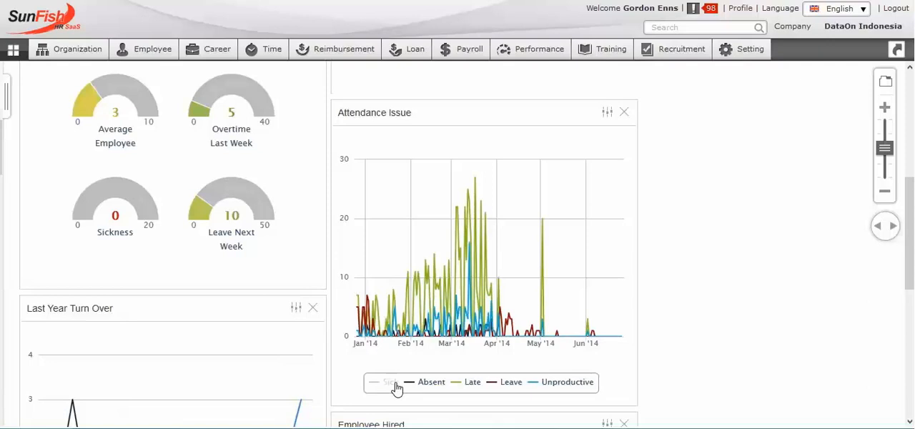
click(428, 386)
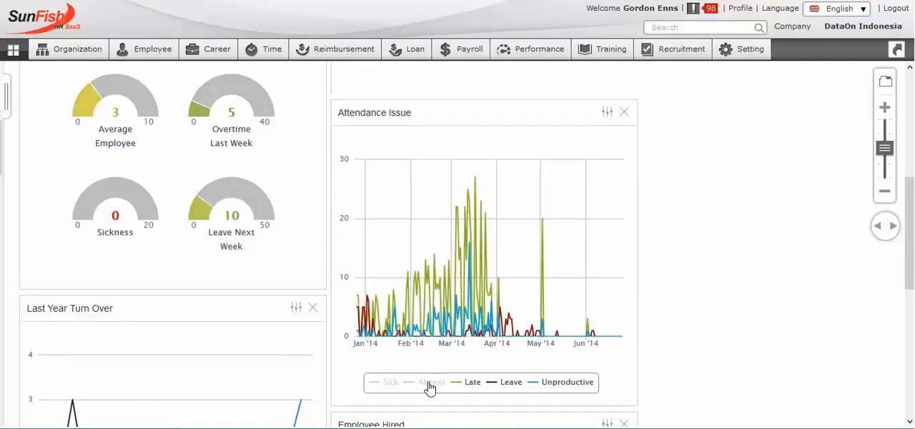
click(473, 385)
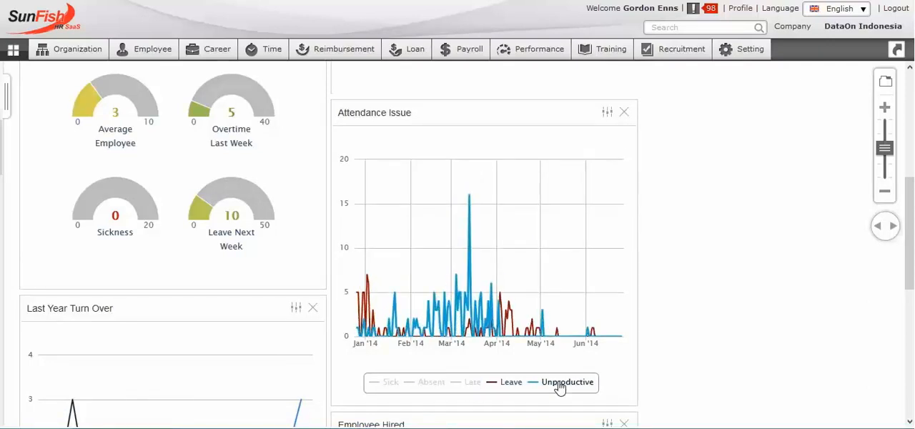
click(554, 386)
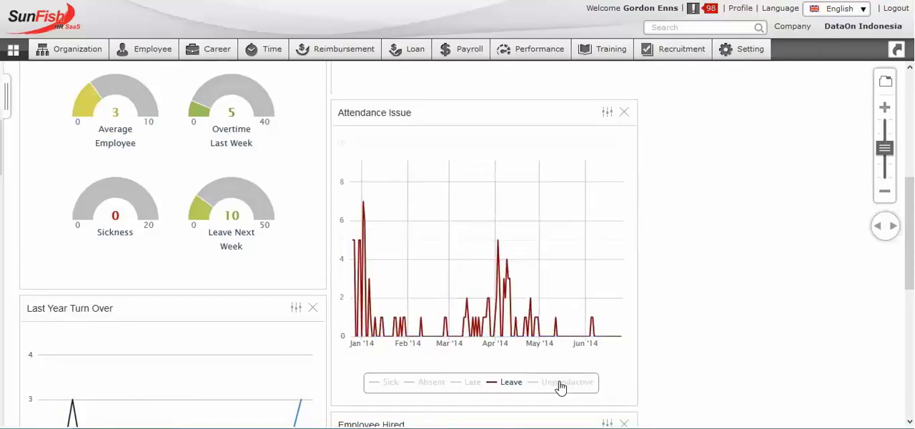
click(392, 385)
click(392, 384)
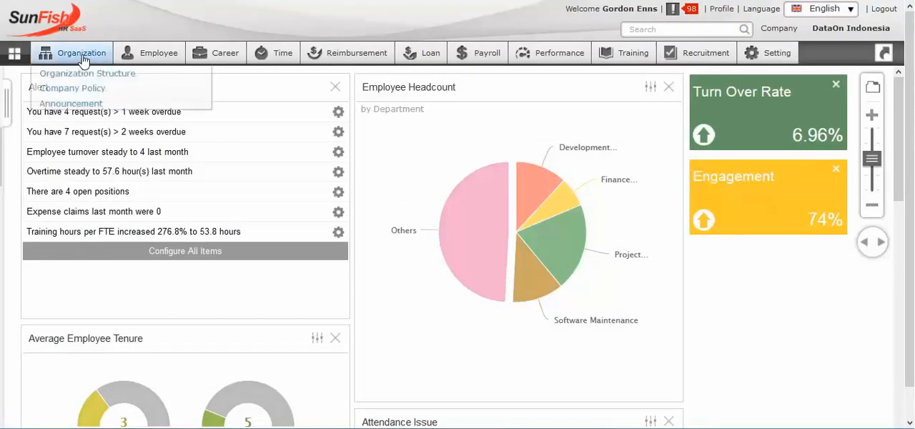
mouse_move(70, 48)
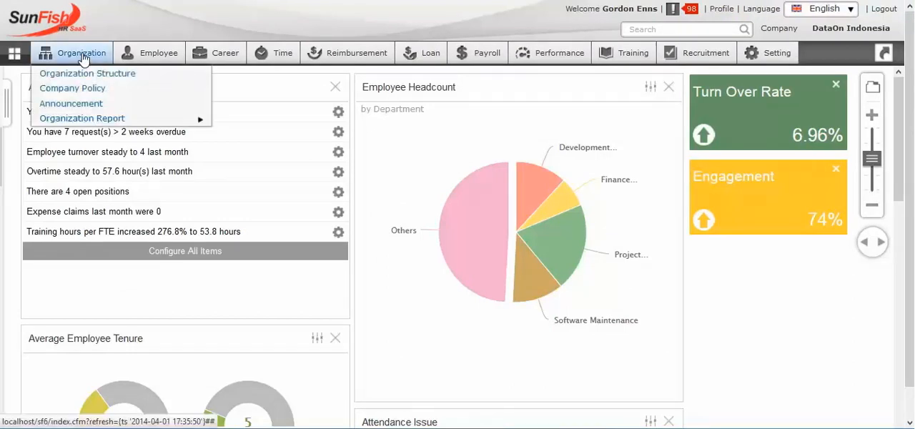
Step: Go to Organization Structure and launch DataOn Indonesia's graphical org chart
click(80, 74)
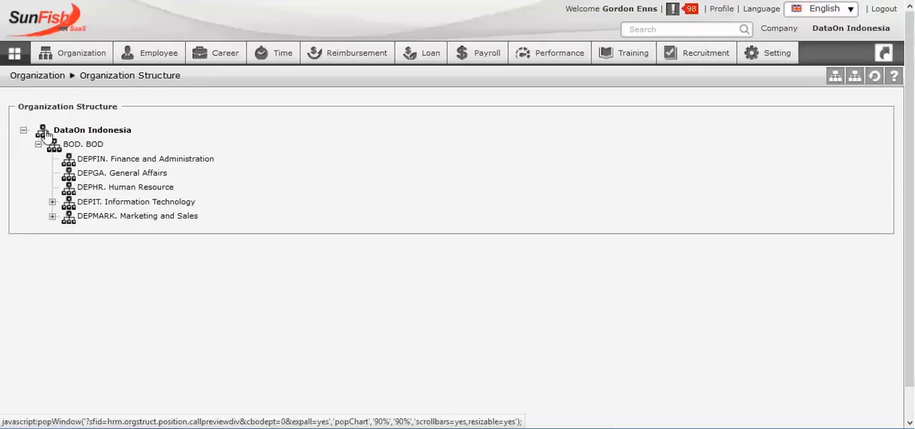
click(43, 132)
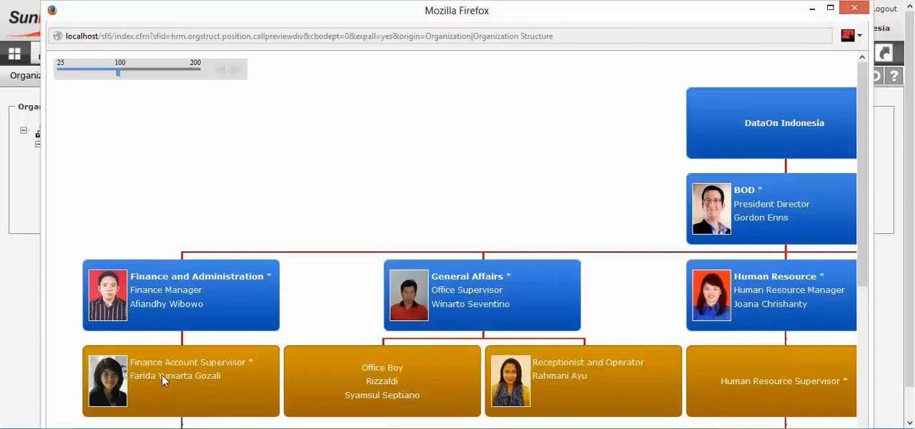
Step: Centralize the Finance and Administration branch, show all again, then collapse and re-expand it
right_click(170, 299)
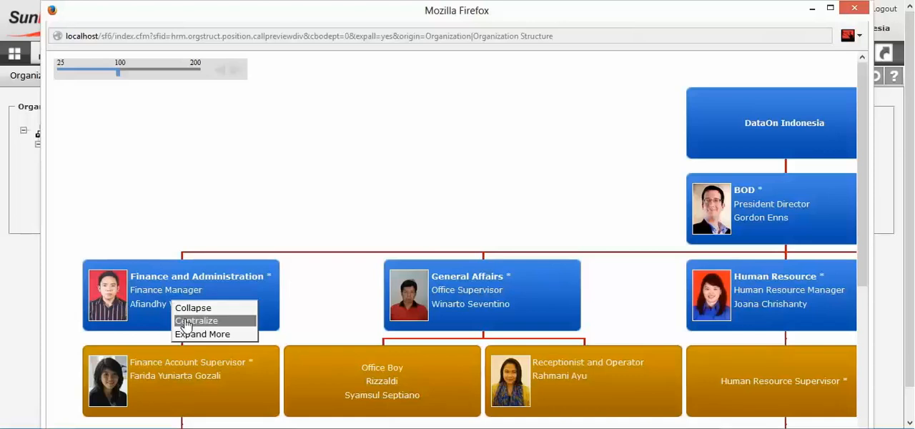
click(186, 321)
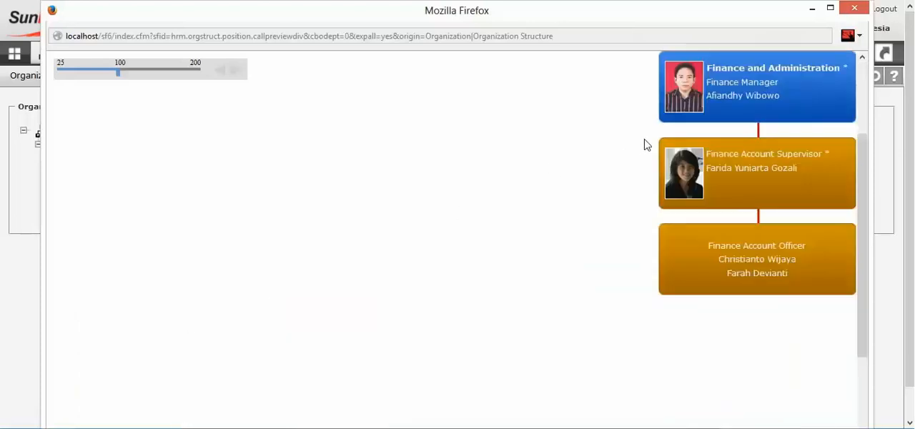
right_click(720, 106)
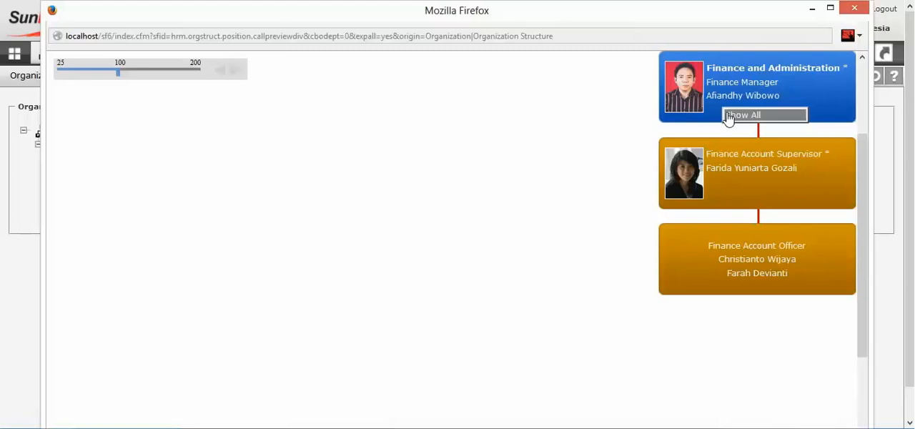
click(758, 118)
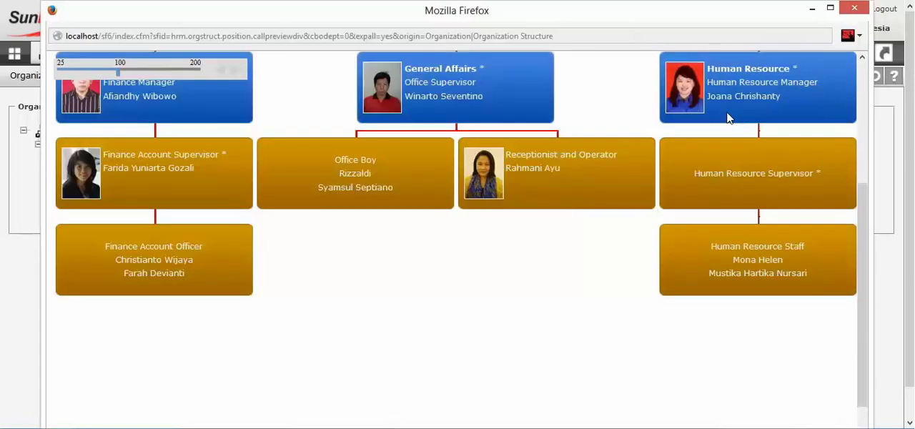
right_click(239, 101)
click(261, 110)
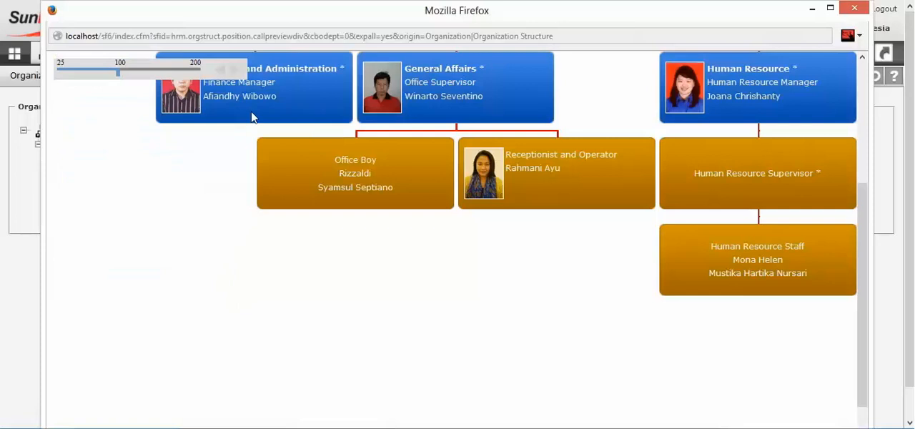
right_click(253, 105)
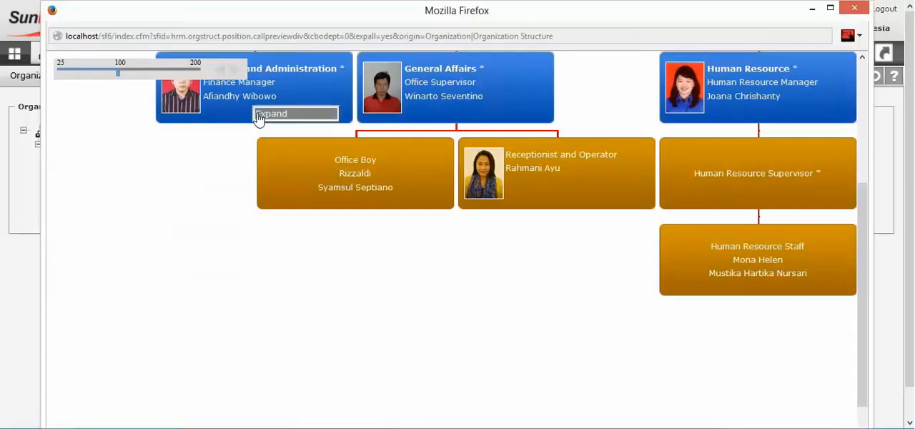
click(286, 113)
Step: Zoom the org chart in and back to 100, then close the popup window
click(234, 69)
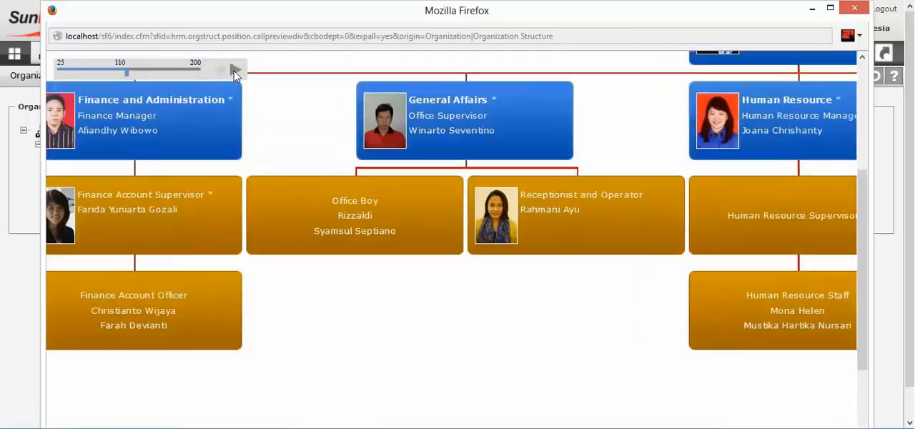
click(220, 71)
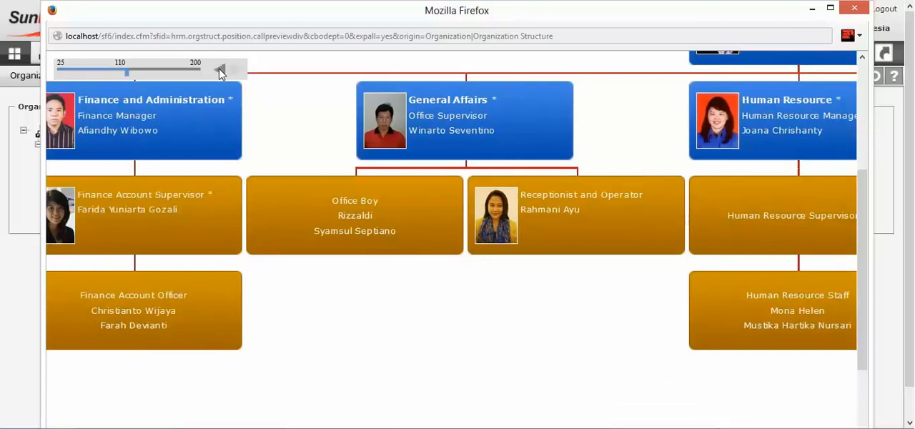
click(220, 70)
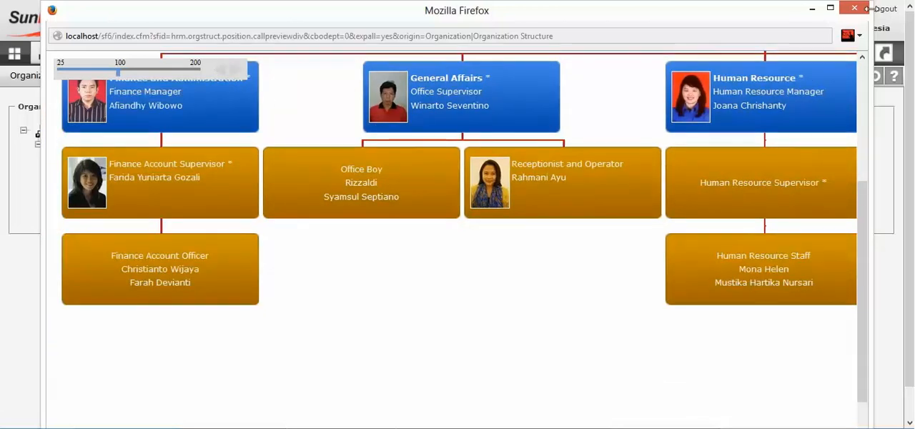
click(854, 8)
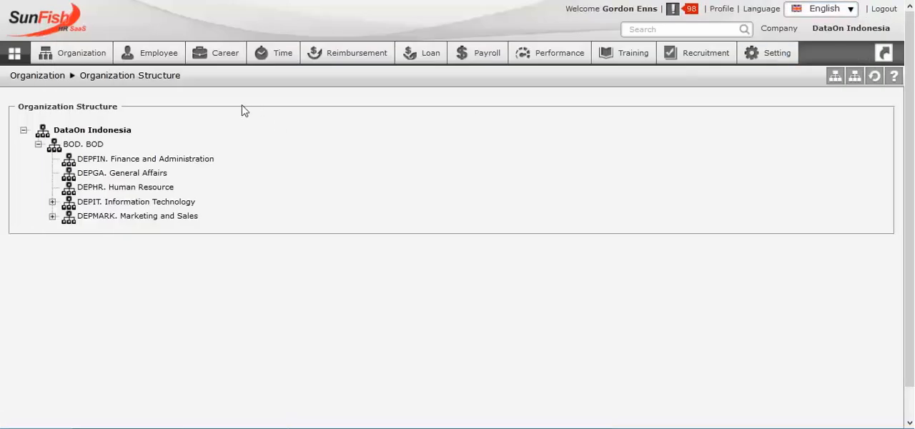
click(132, 158)
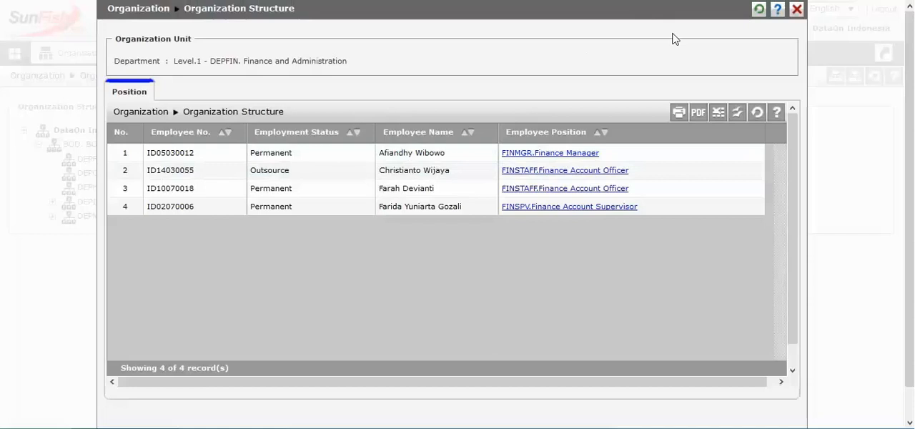
click(572, 153)
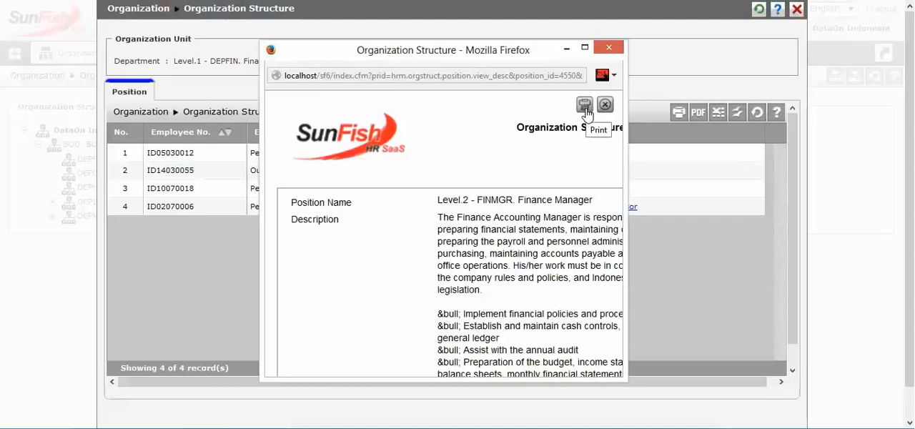
click(609, 48)
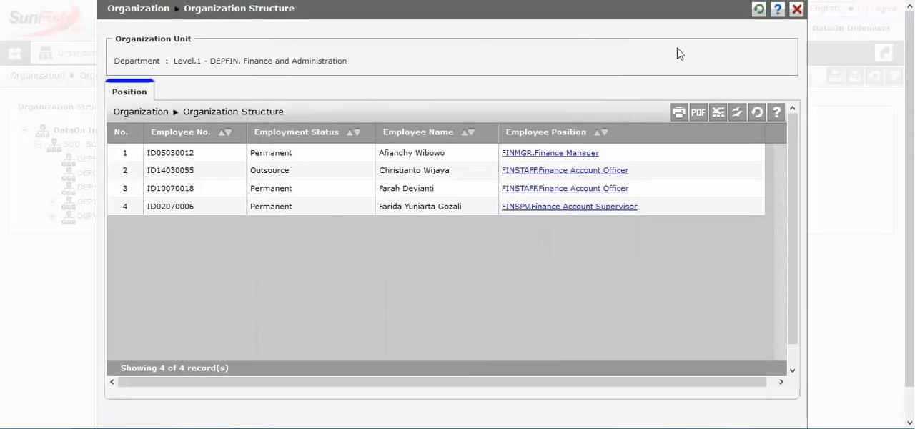
click(797, 9)
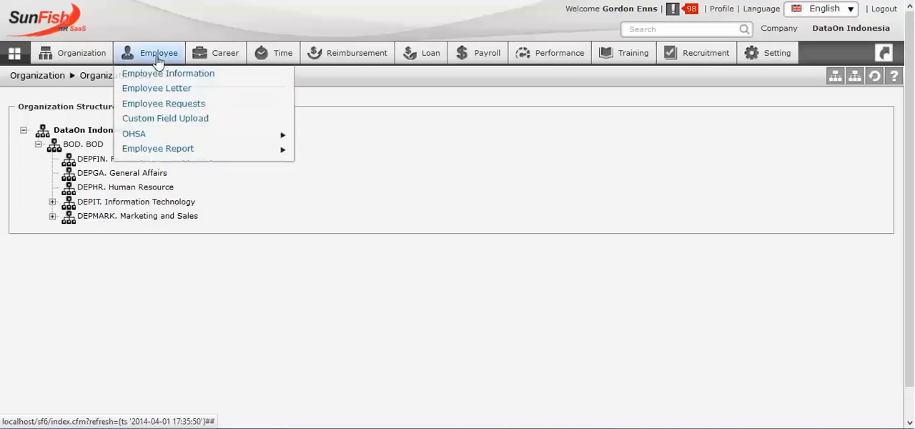
mouse_move(152, 53)
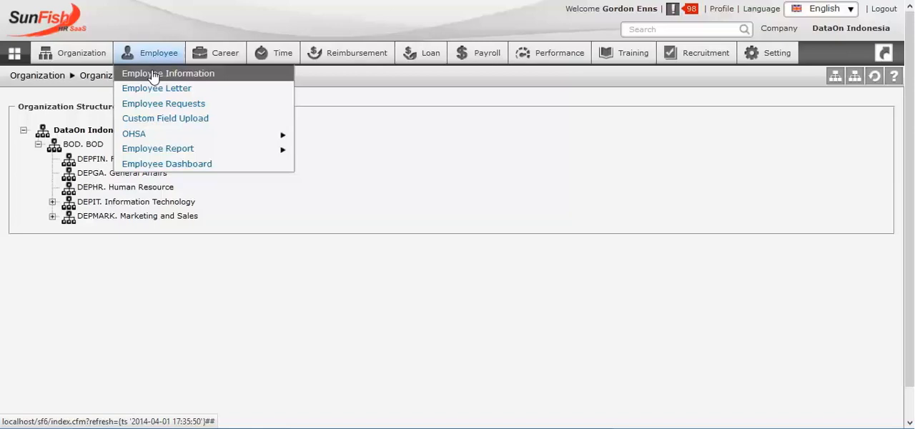
Step: List Employee Information, filter it to Gender Female, and close the filter panel
click(154, 74)
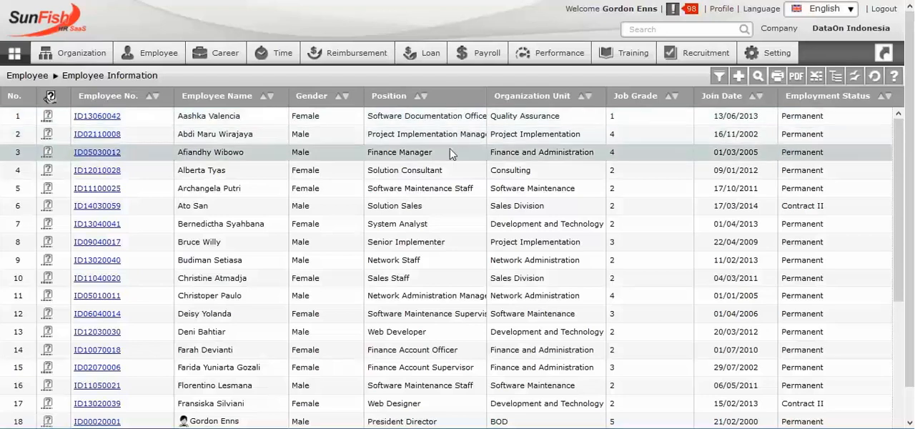
click(721, 77)
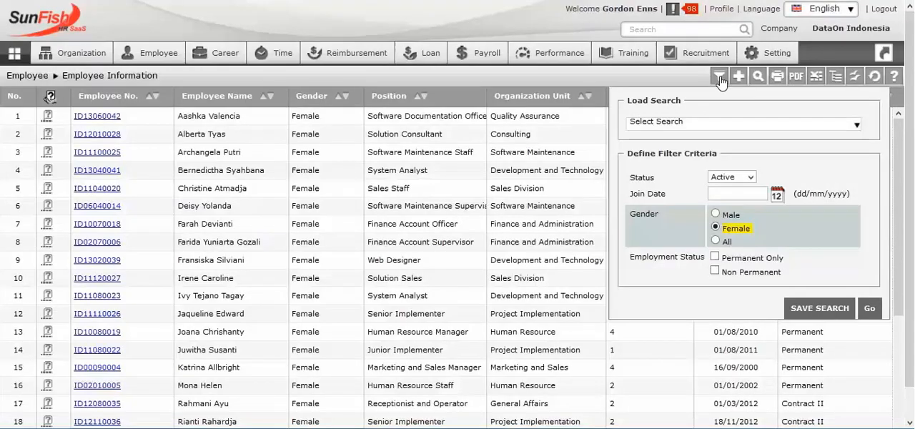
click(719, 79)
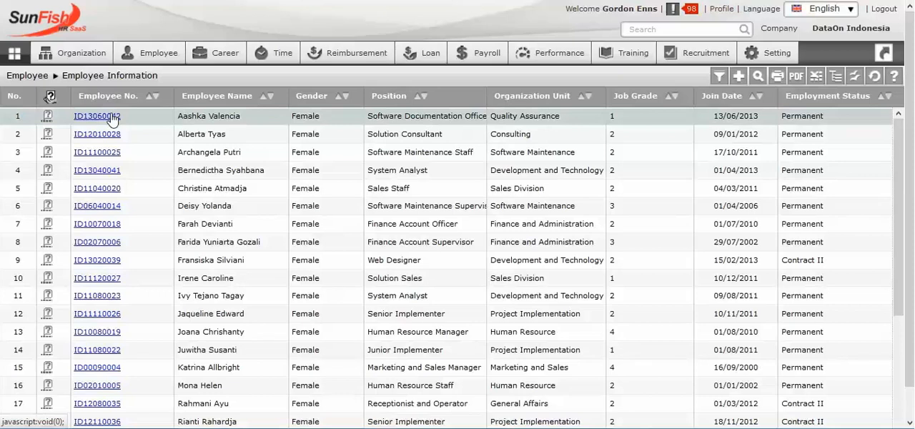
mouse_move(47, 115)
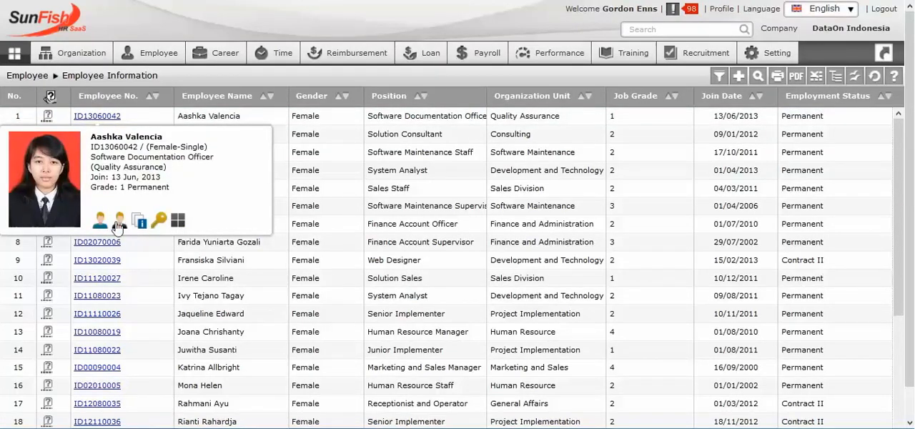
click(100, 220)
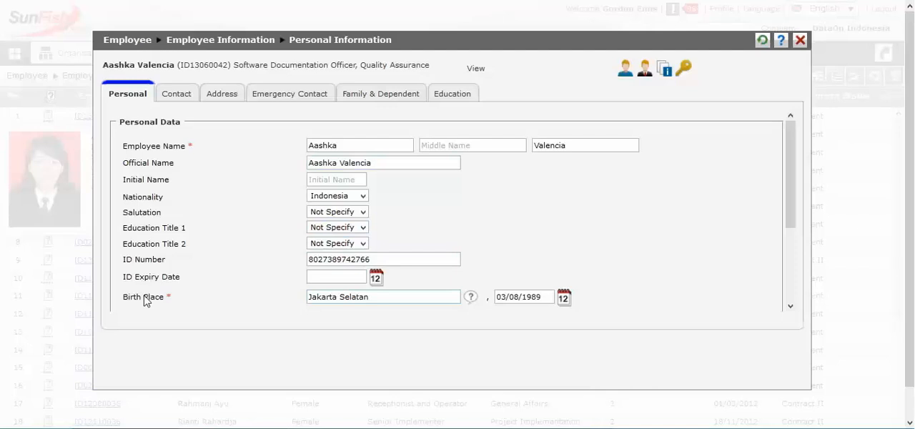
click(189, 95)
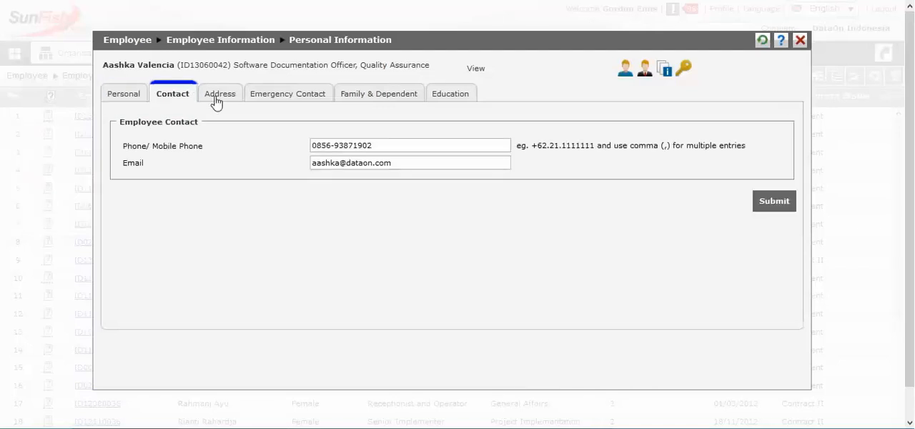
click(217, 95)
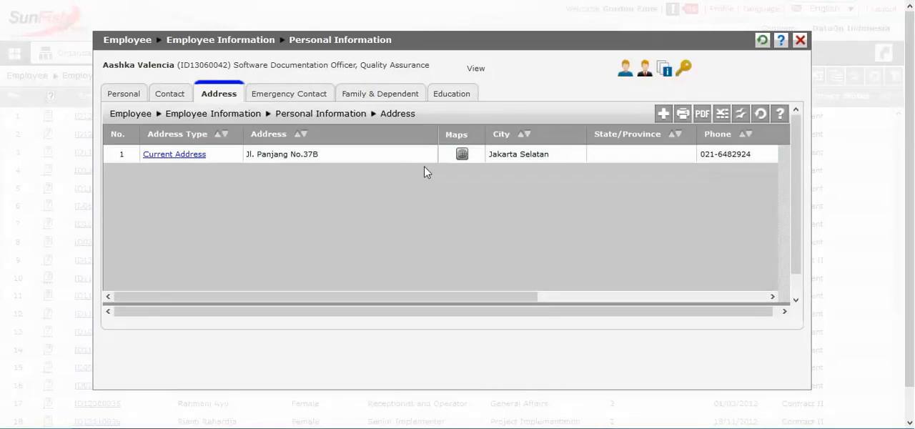
click(461, 153)
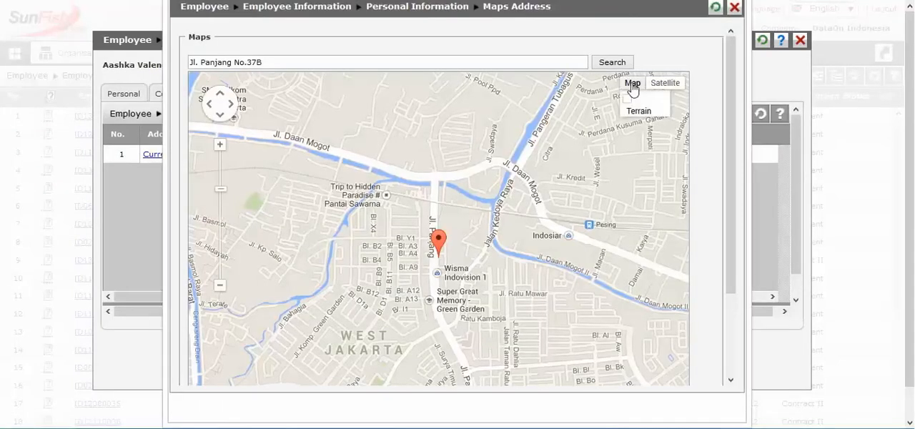
click(736, 7)
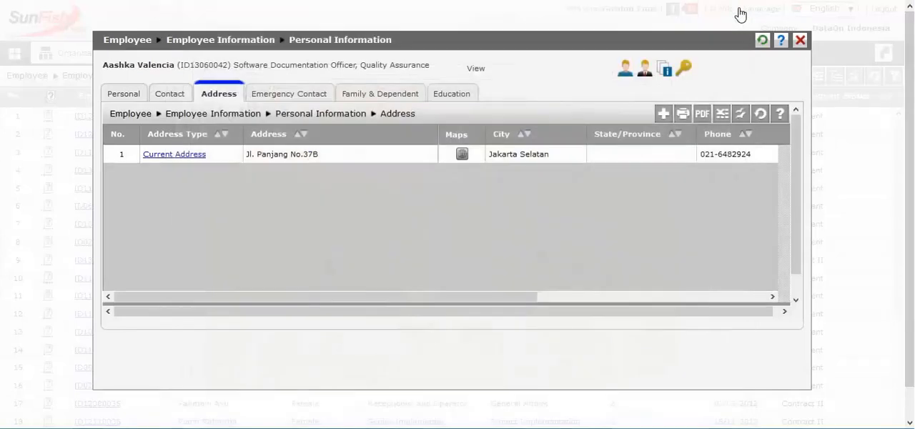
Step: Review her Career Transition history in Employment Data, then close it without saving
click(645, 72)
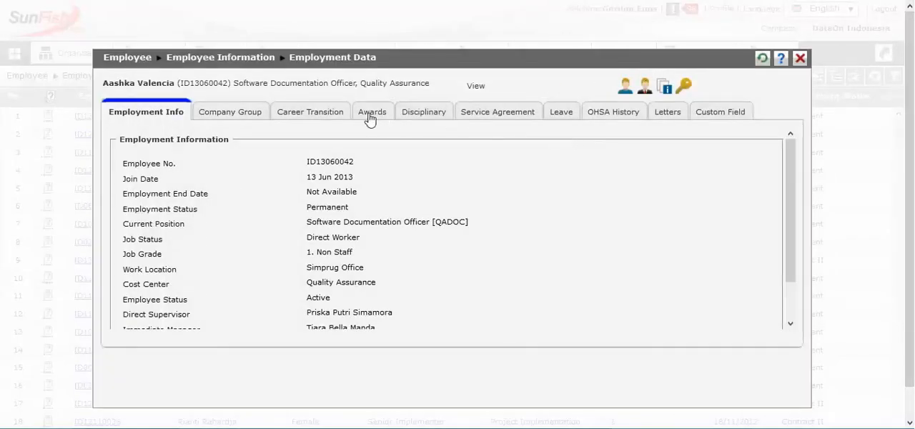
click(333, 115)
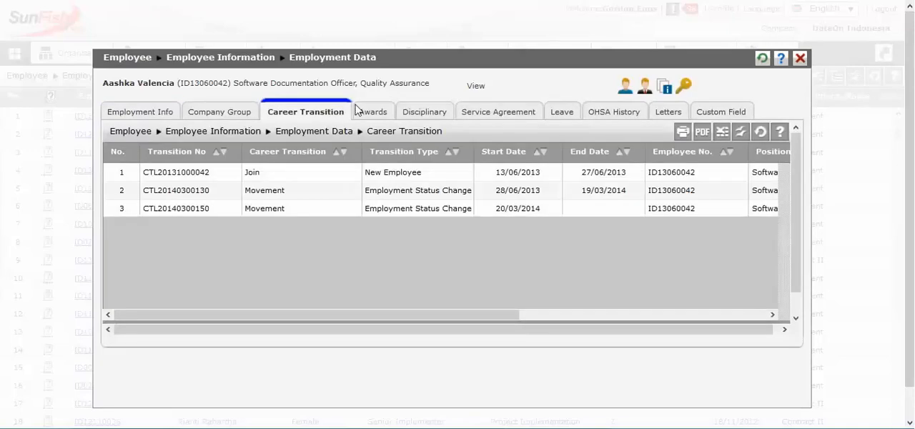
click(801, 59)
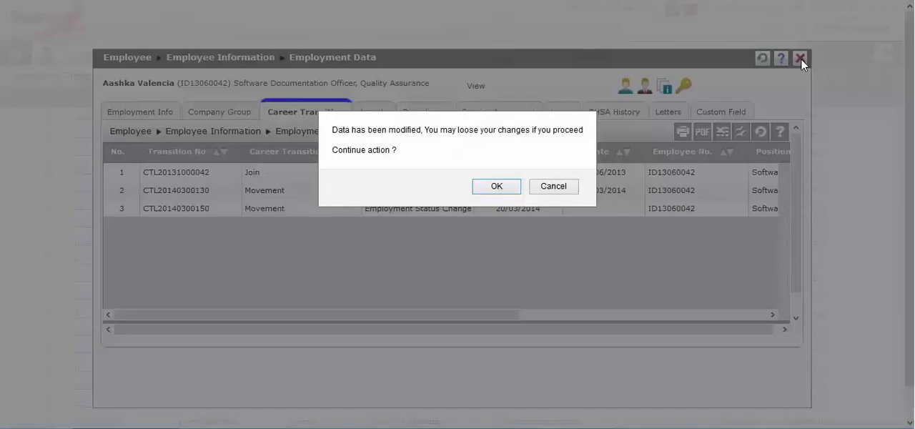
click(497, 186)
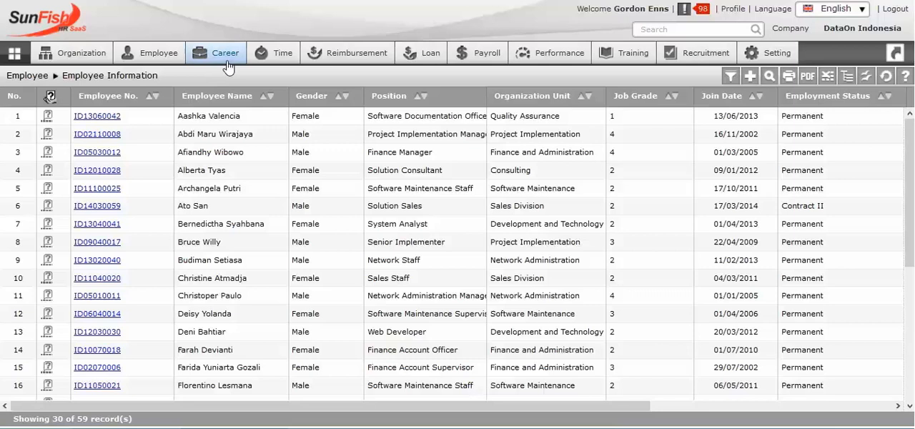
mouse_move(218, 53)
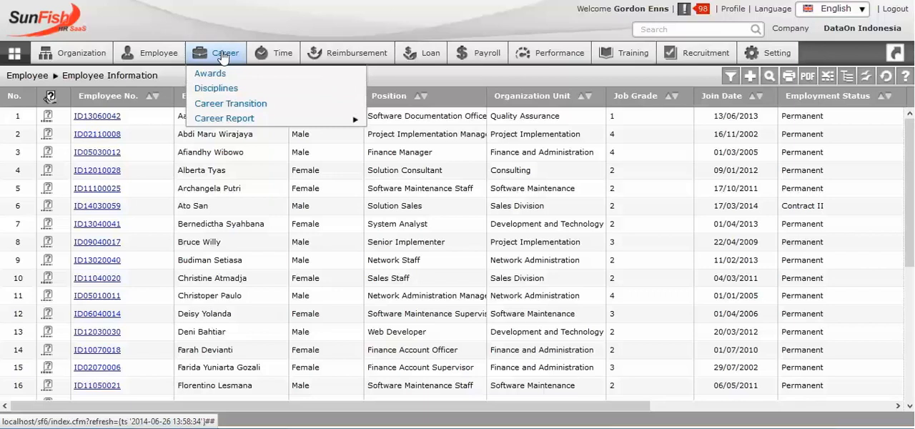
Step: In Career Transition, add a Movement transition for the first employee and list its transition types
click(217, 106)
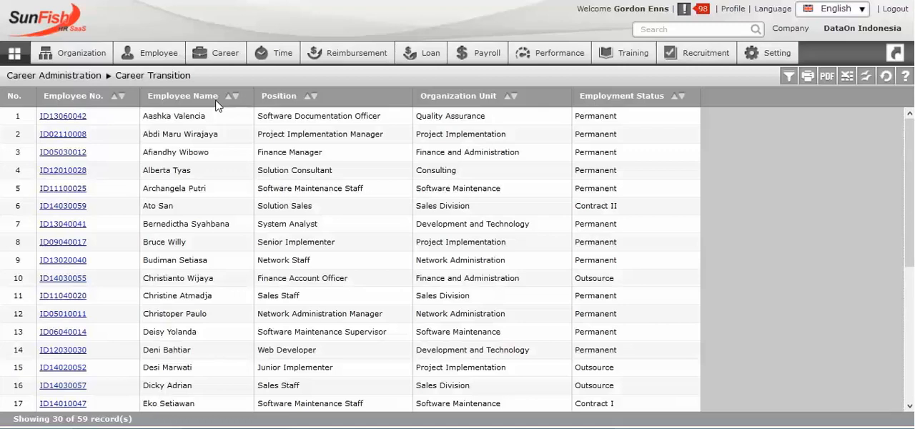
click(63, 116)
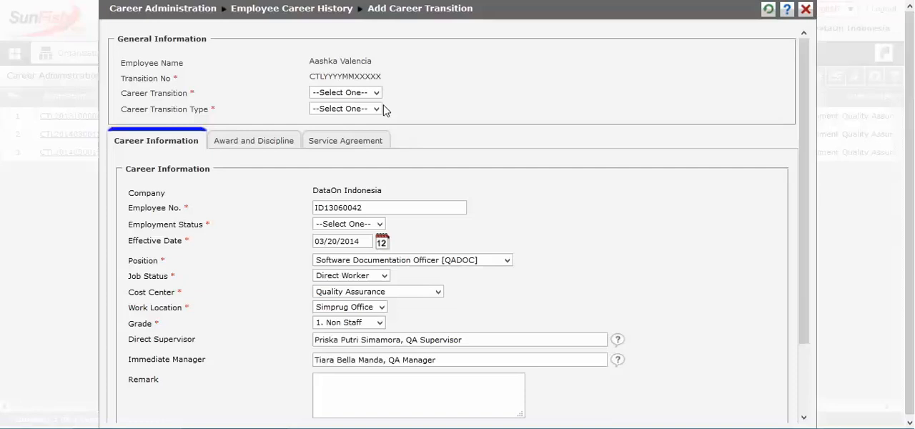
click(376, 92)
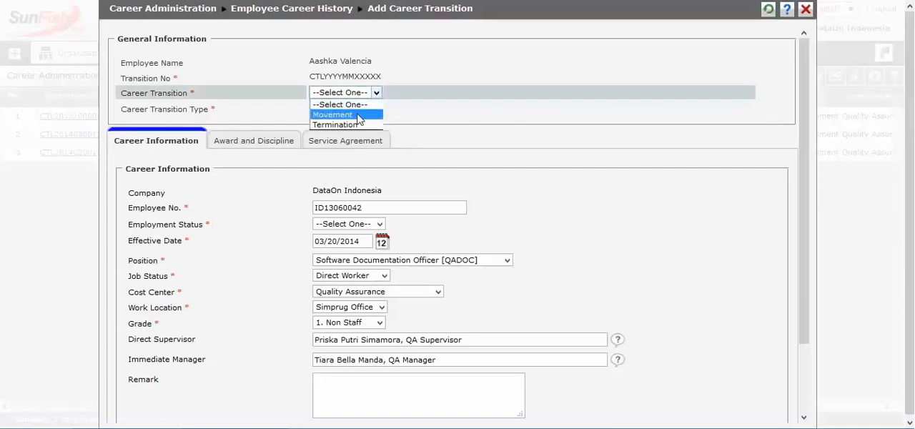
click(358, 116)
click(358, 113)
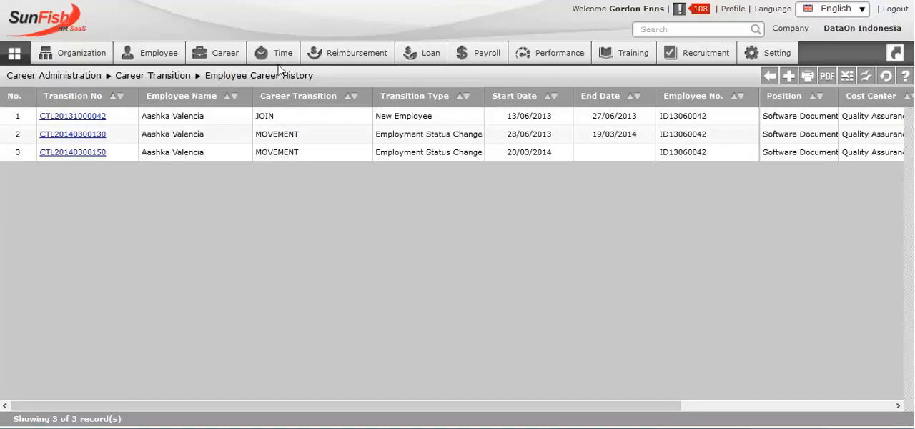
mouse_move(275, 53)
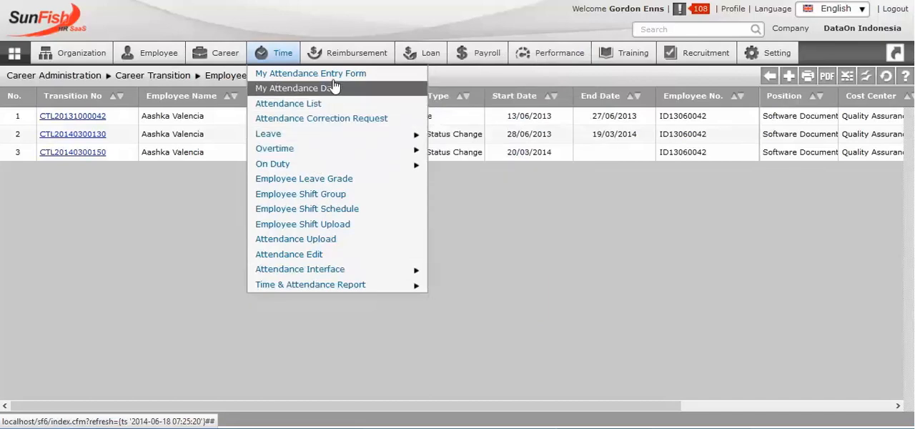
Step: Clock in from My Attendance Entry Form so today's 07:26 start time is recorded, then reopen the form
click(336, 76)
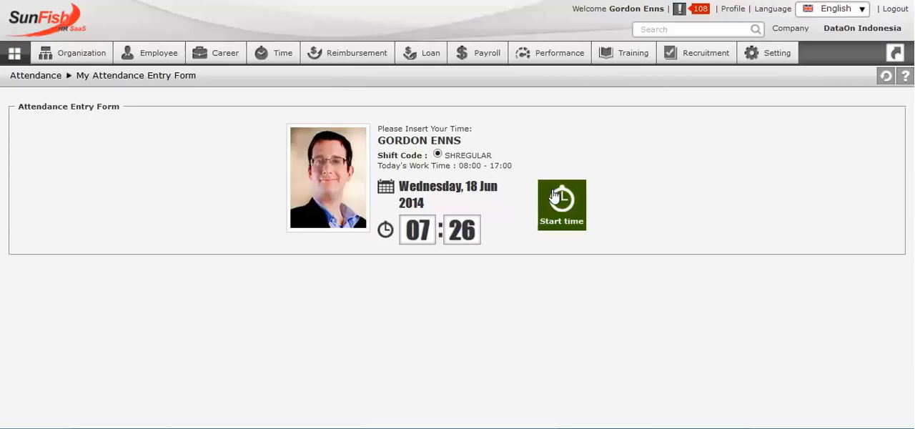
click(556, 198)
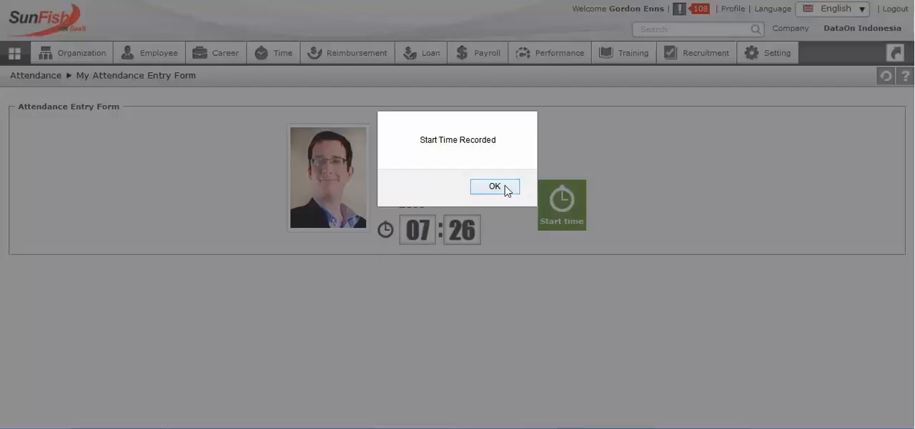
click(495, 187)
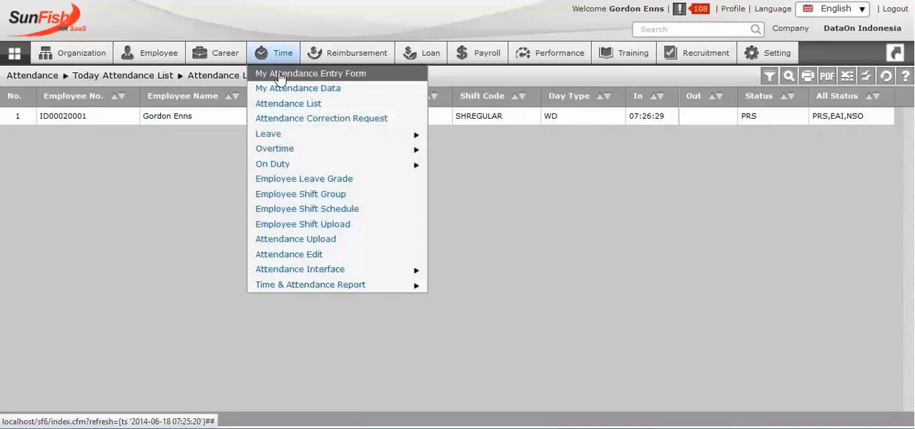
click(300, 72)
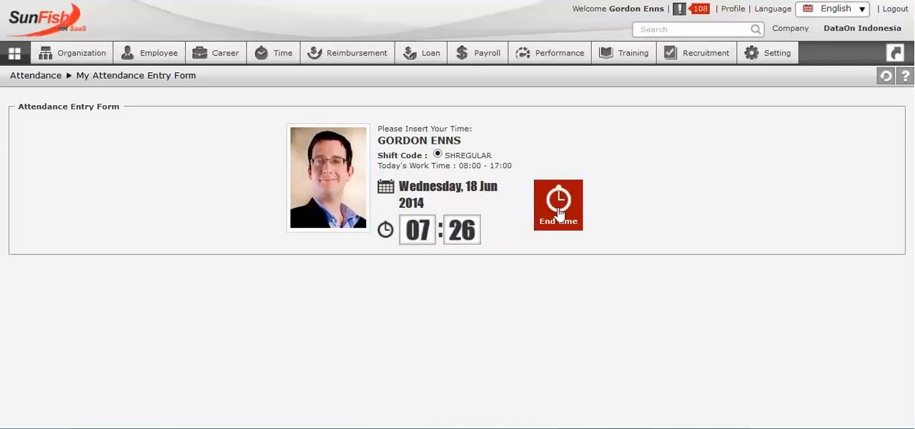
click(282, 58)
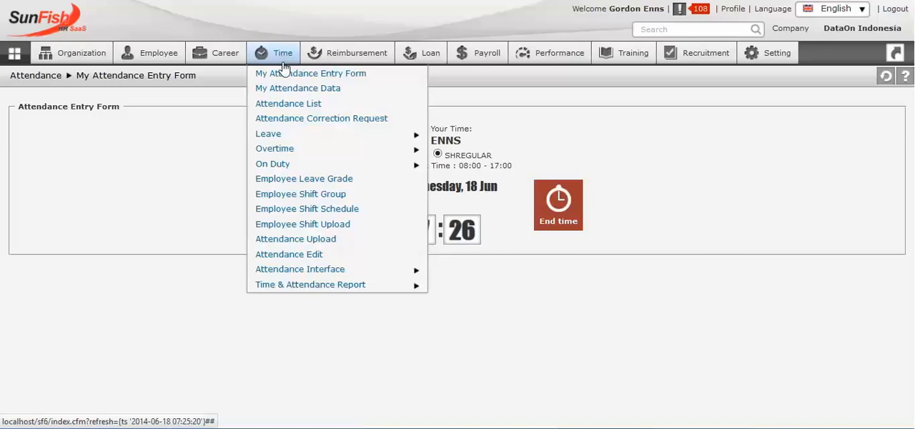
Step: Start a new attendance correction request for 06/17/2014 and view that day's record
click(295, 121)
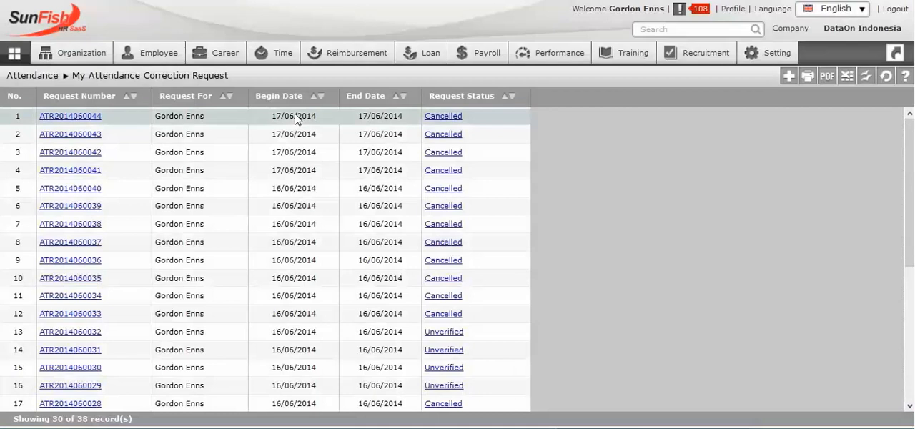
click(788, 77)
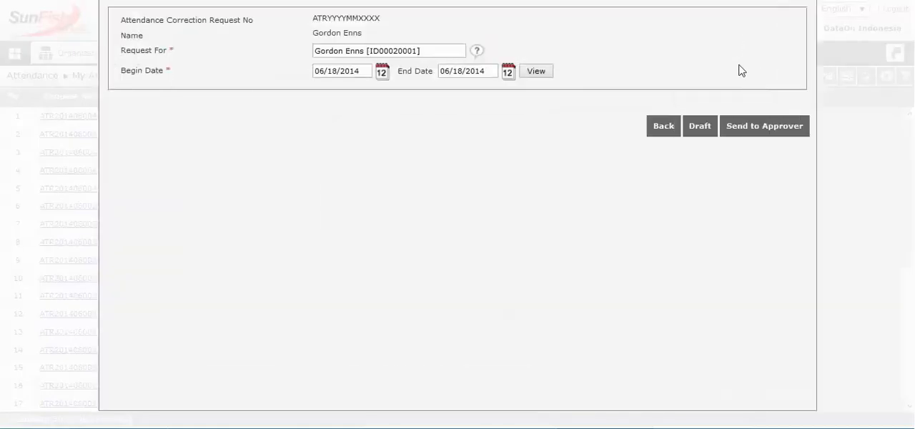
click(380, 94)
click(432, 172)
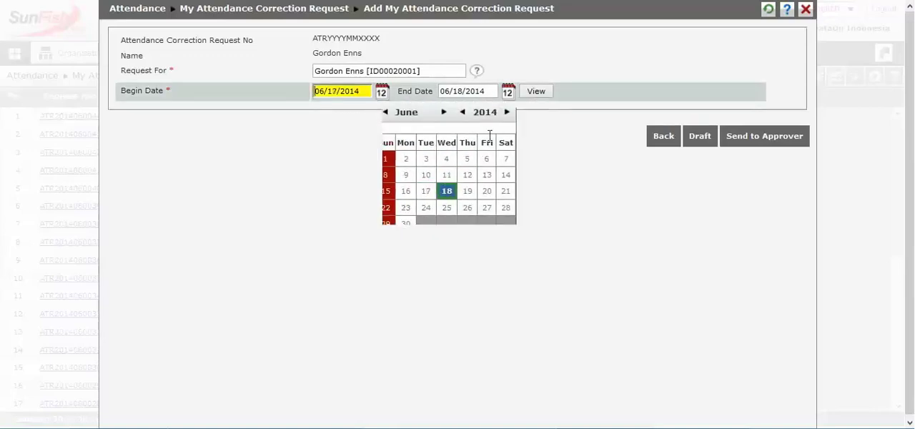
click(508, 91)
click(556, 193)
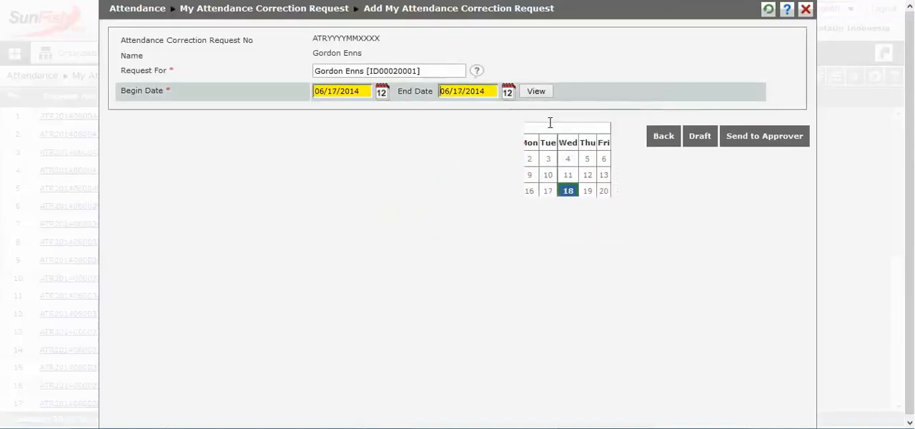
click(536, 90)
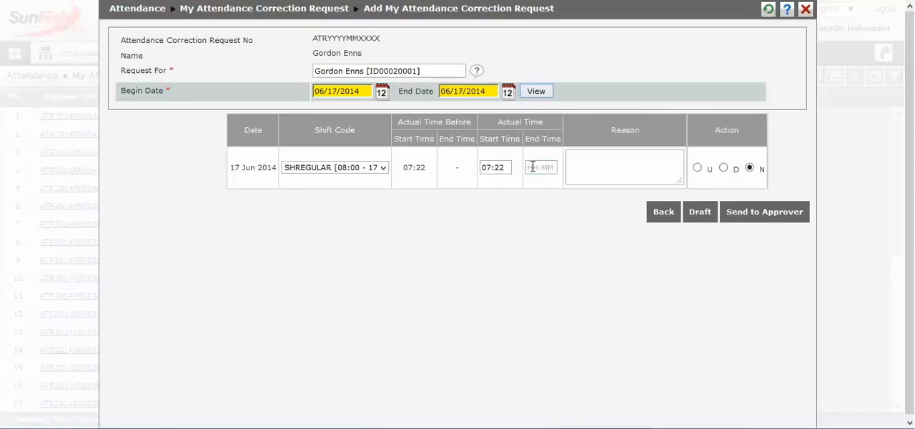
Step: Set end time 21:00, reason 'maintenance to customer', and send the correction to the approver
click(532, 166)
click(585, 161)
text(Maintenance to customer)
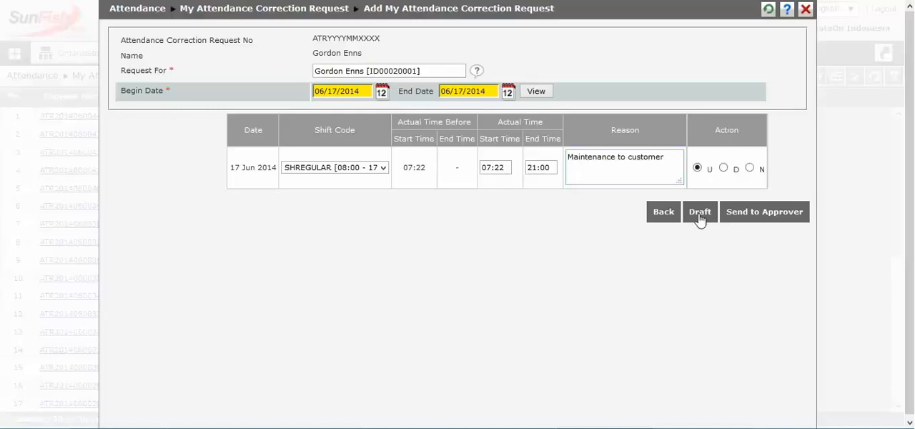
click(745, 215)
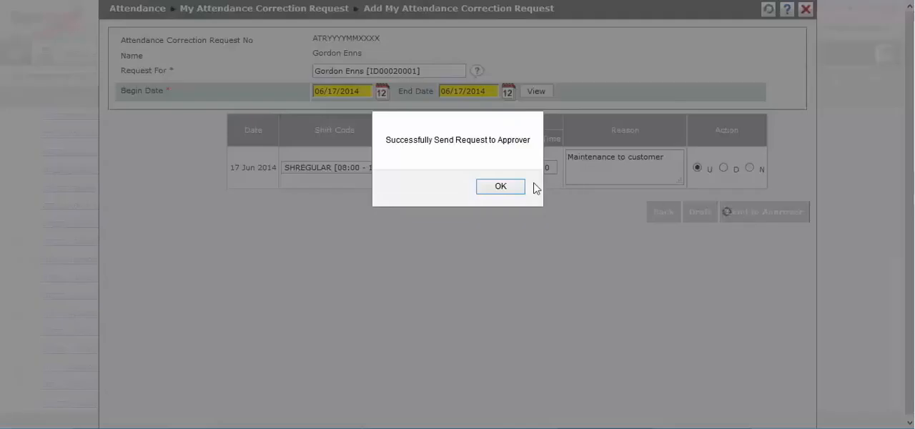
click(511, 192)
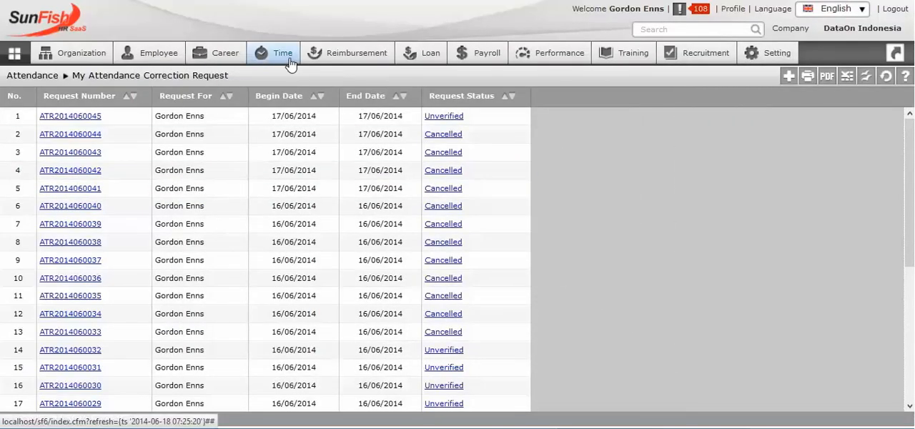
click(283, 53)
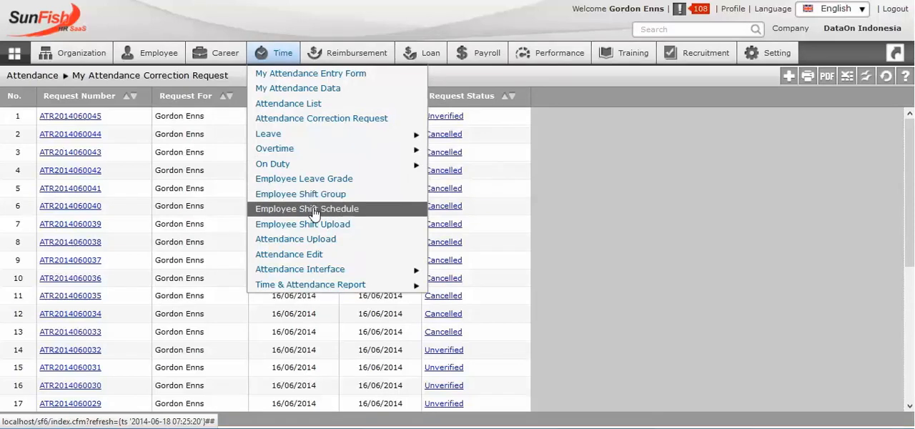
Step: Display the June 2014 shift schedule for the first four employees and submit it
click(313, 212)
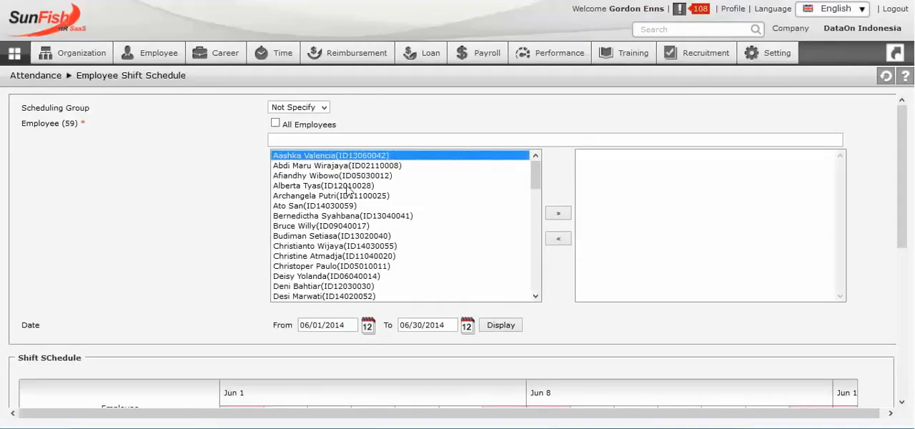
shift+click(349, 186)
click(558, 214)
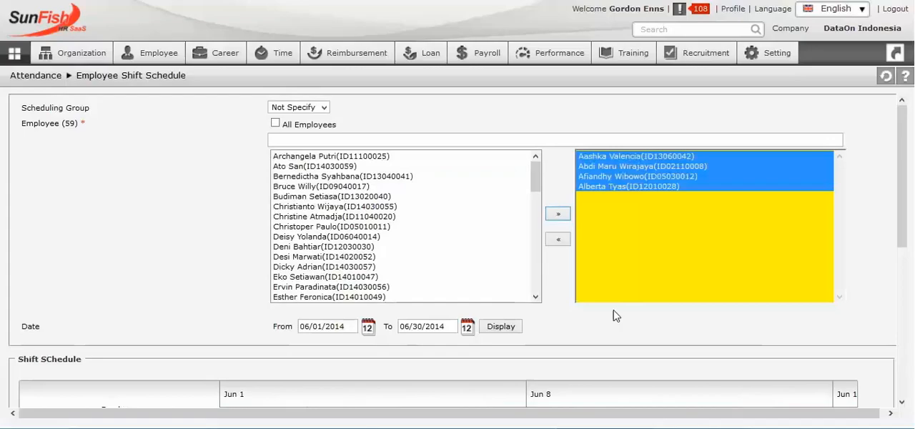
click(504, 326)
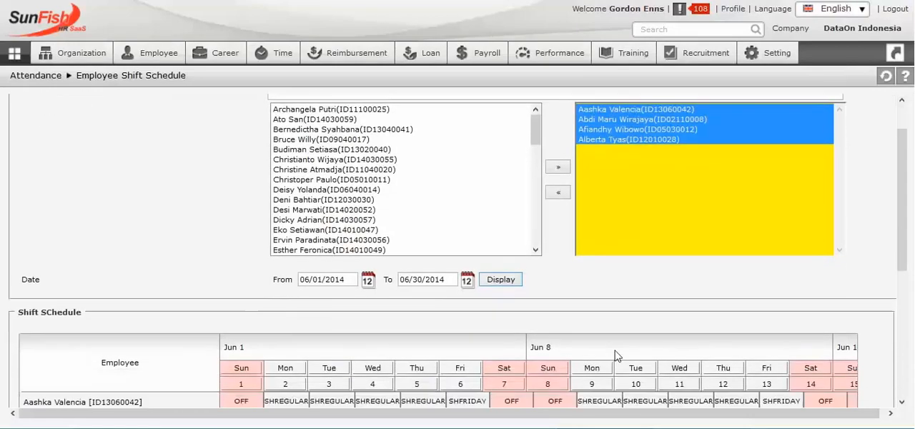
scroll(618, 357, down, 3)
scroll(618, 356, down, 3)
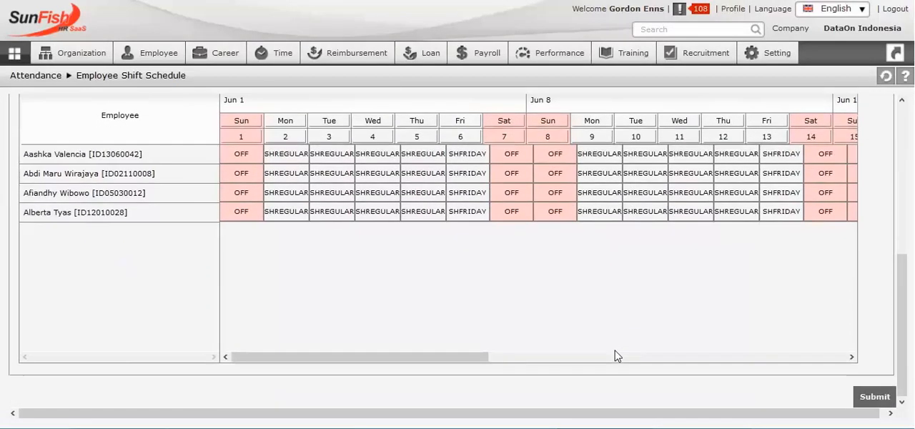
click(875, 396)
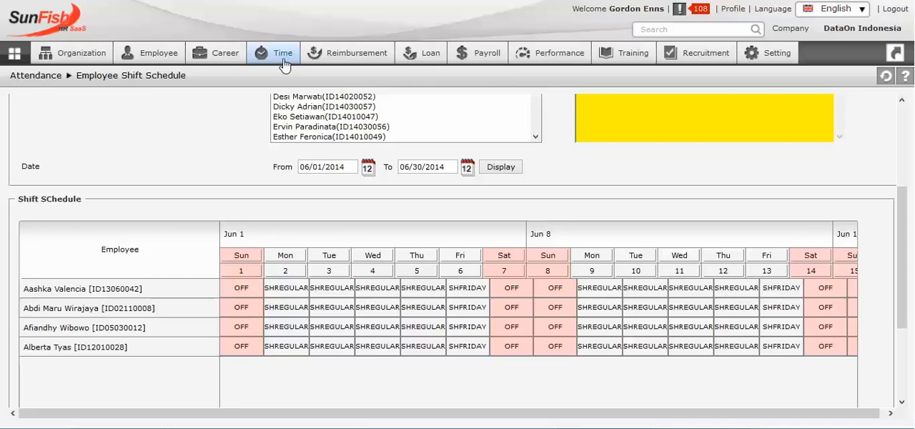
click(282, 53)
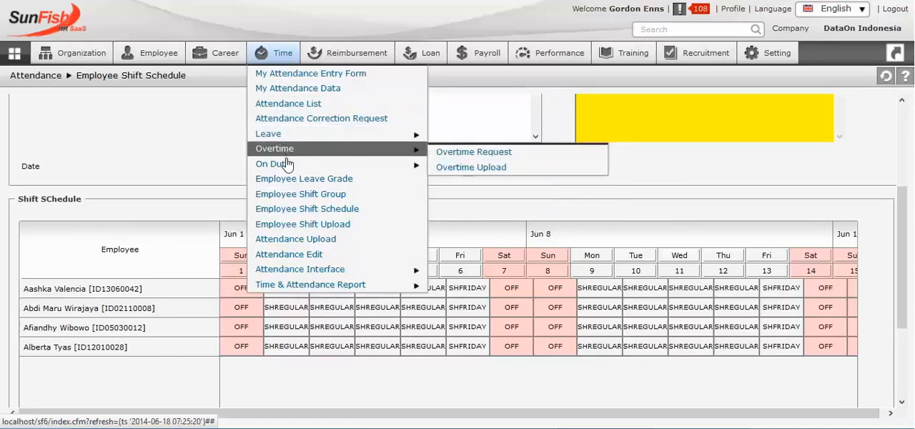
mouse_move(336, 134)
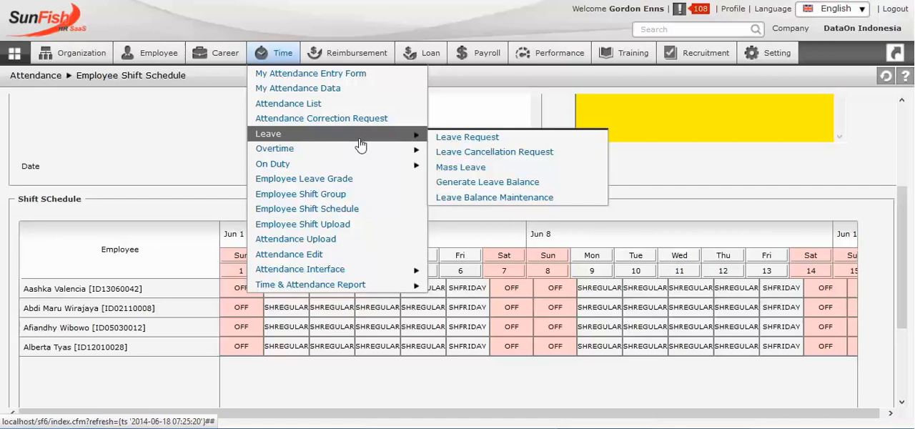
Step: Start a new leave request with Annual Leave as the leave type
click(441, 140)
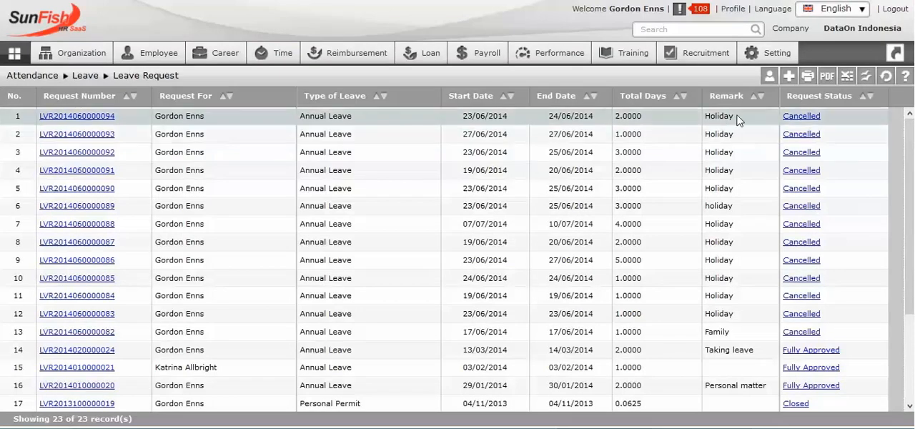
click(792, 77)
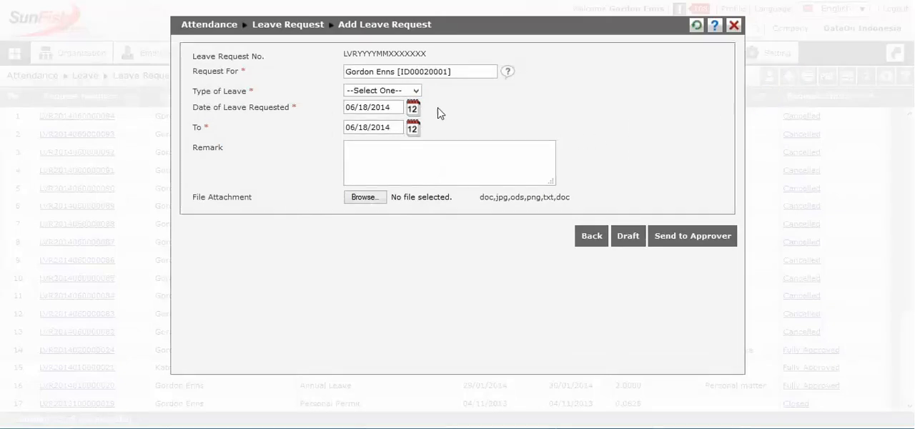
click(417, 91)
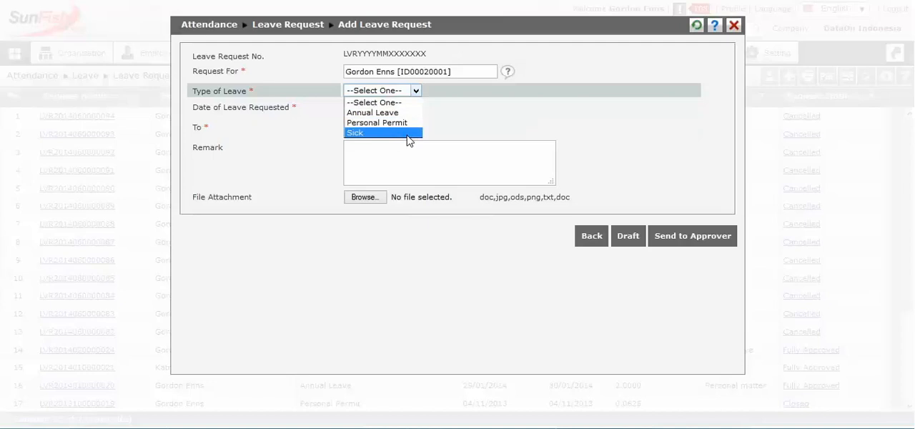
click(373, 112)
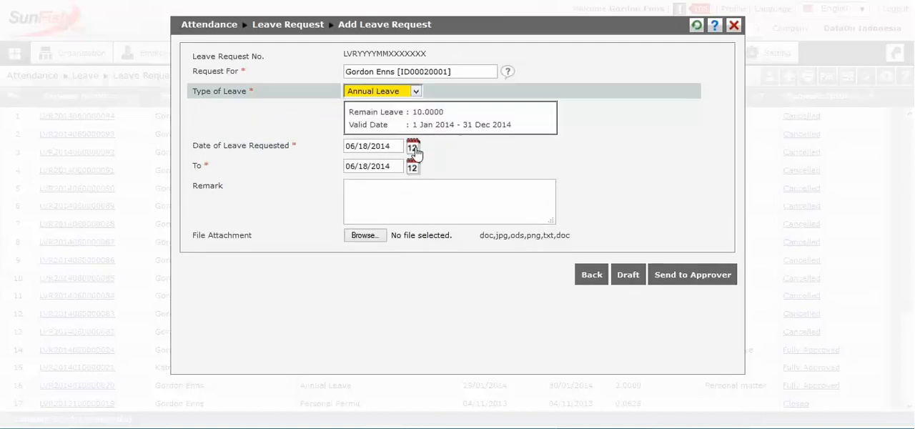
Step: Set the leave to 06/23/2014–06/24/2014 with remark Holiday and send it to the approver
click(413, 146)
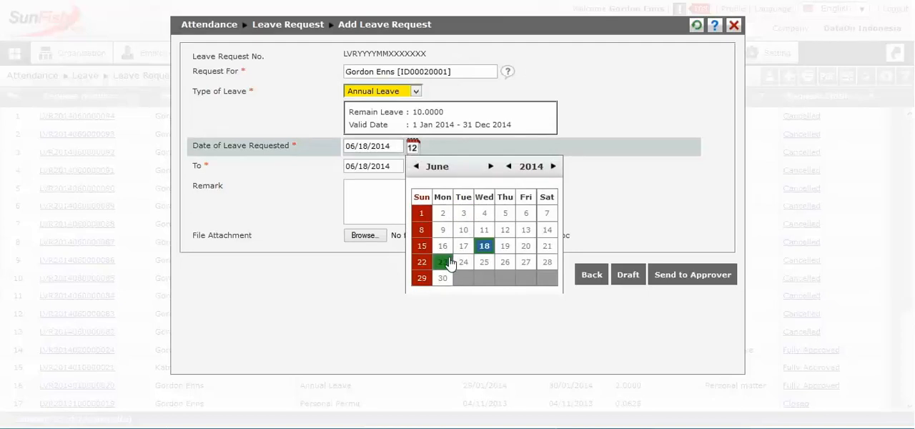
click(442, 262)
click(413, 169)
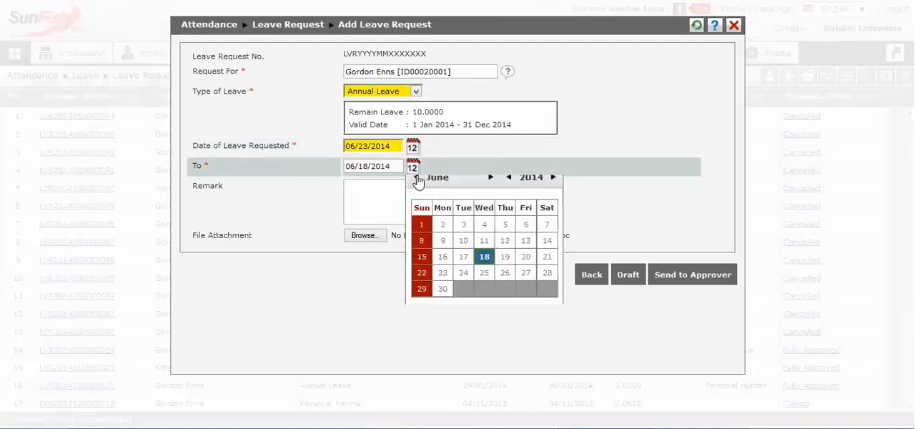
click(464, 282)
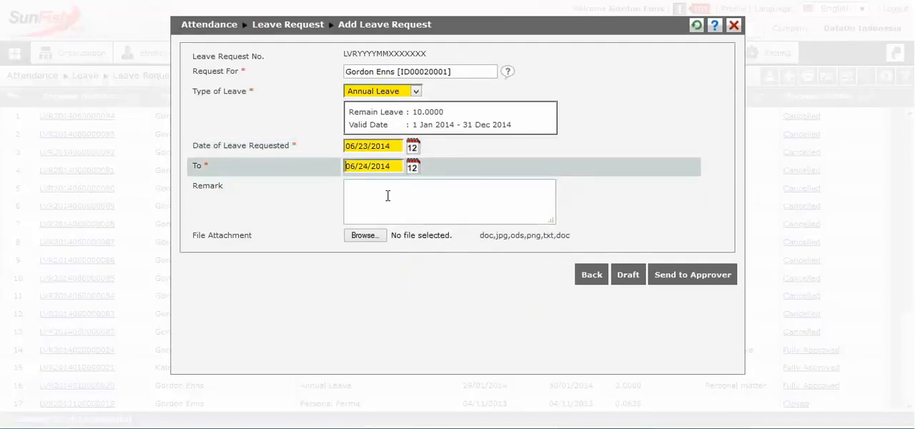
click(387, 195)
text(Holiday)
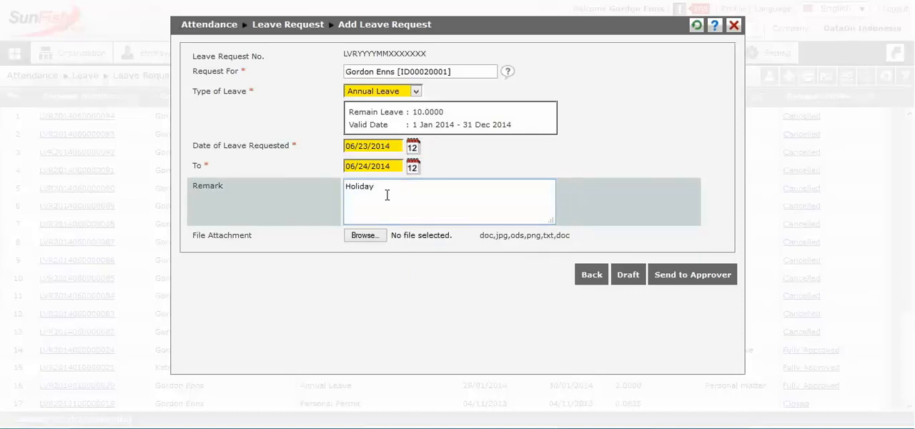
click(664, 276)
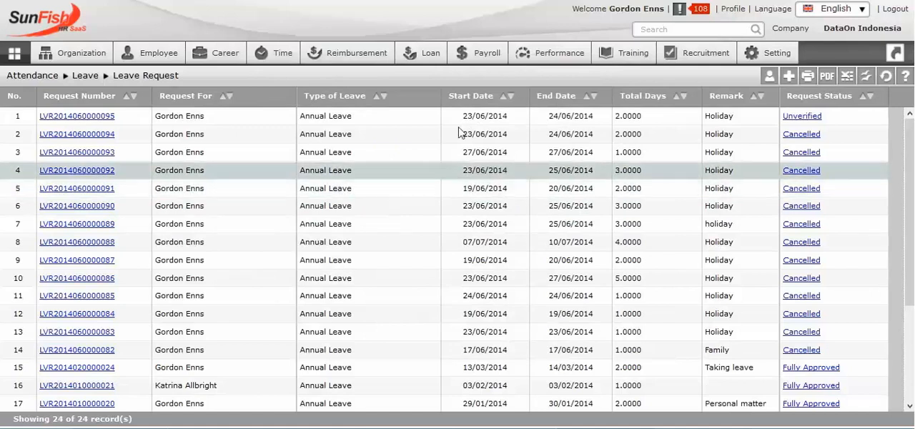
mouse_move(276, 53)
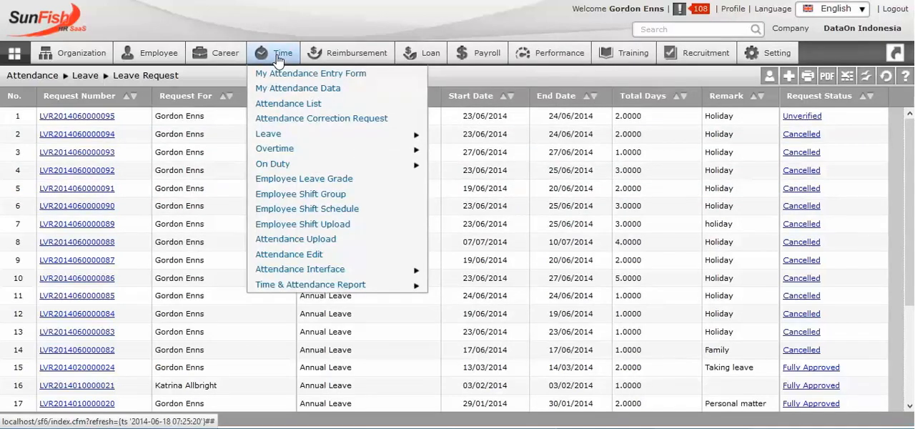
mouse_move(275, 148)
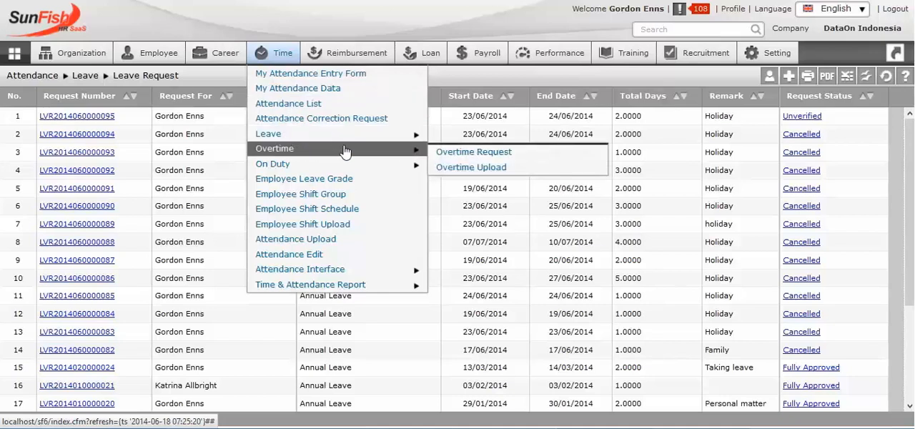
Step: Start a new overtime request in Multiple Date mode with remark 'process payroll'
click(443, 156)
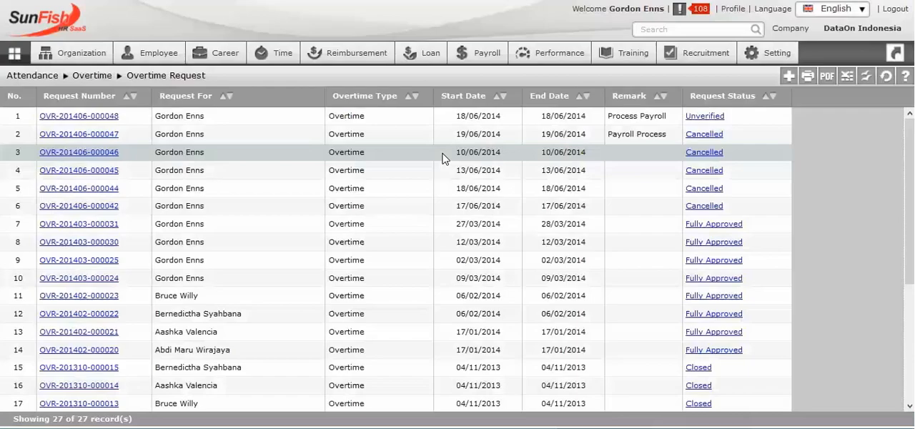
click(788, 77)
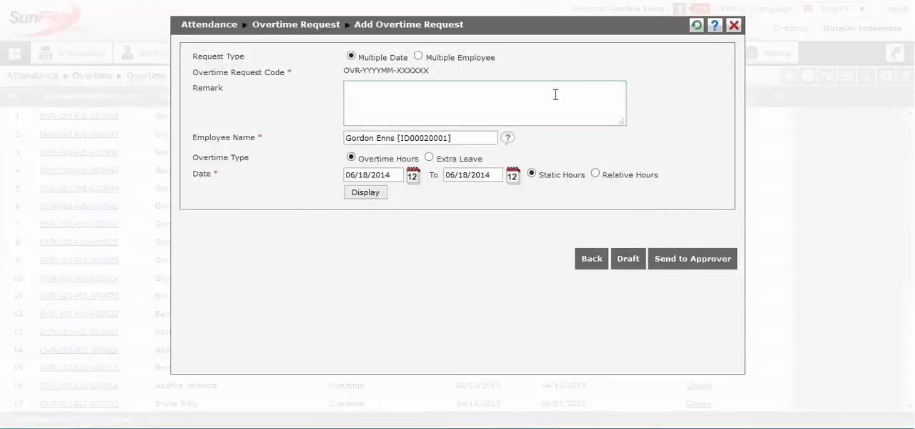
click(419, 56)
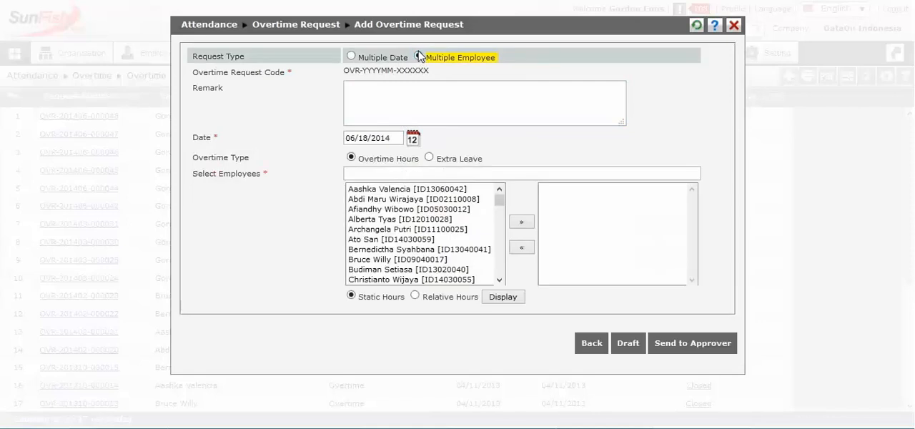
click(352, 58)
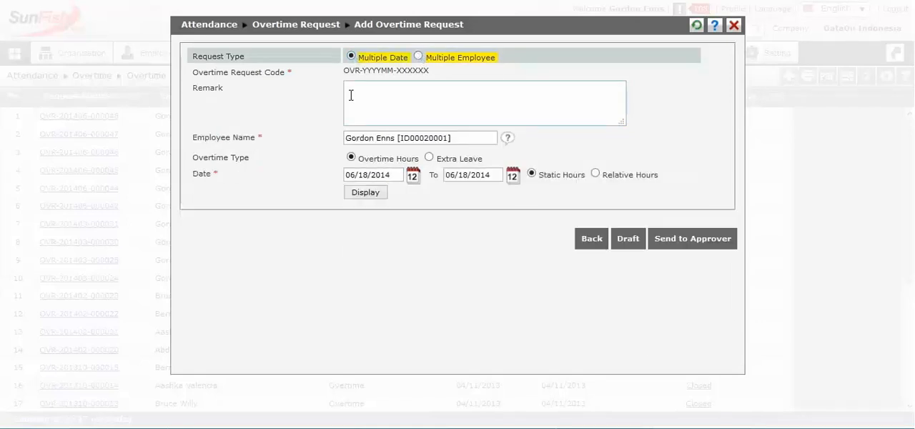
click(350, 98)
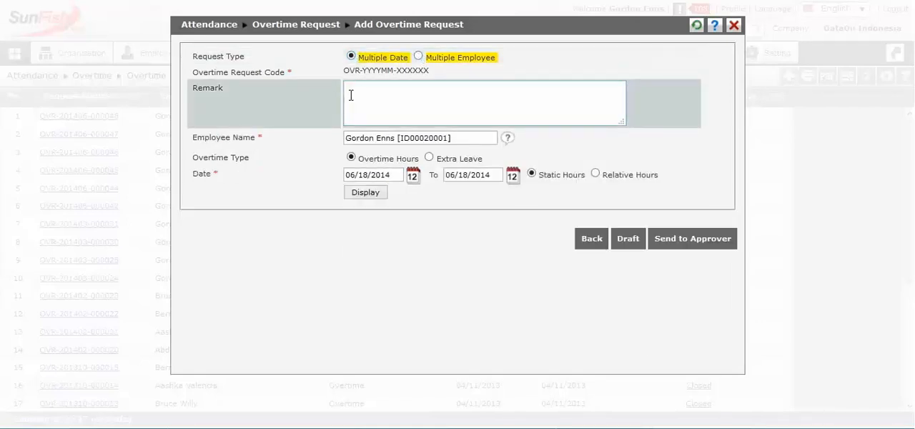
text(process payroll)
Step: Set the overtime to 19 June 2014, 17:00–21:00, and send it to the approver
click(414, 175)
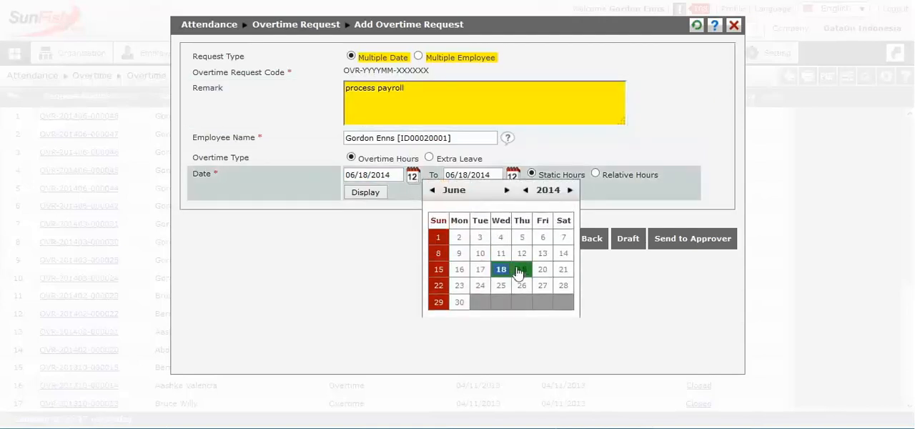
click(522, 269)
click(513, 178)
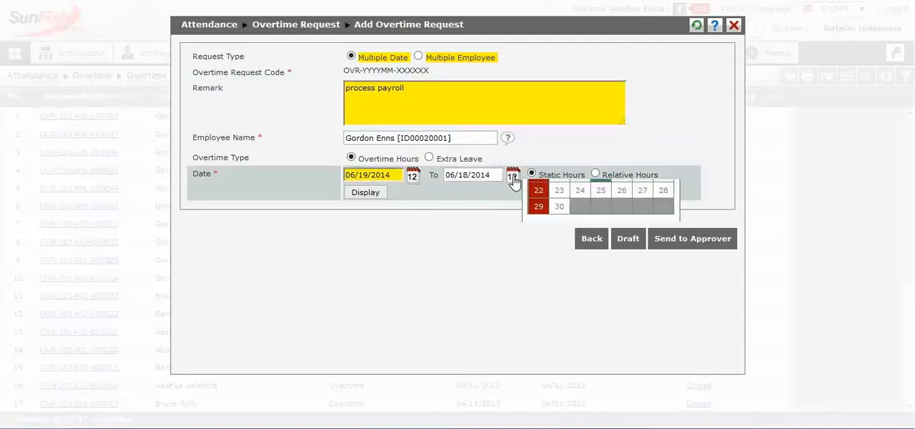
click(614, 269)
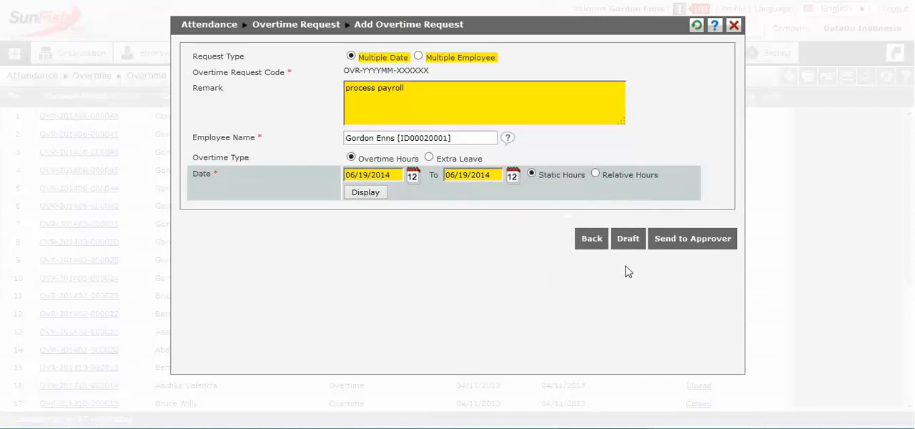
click(373, 193)
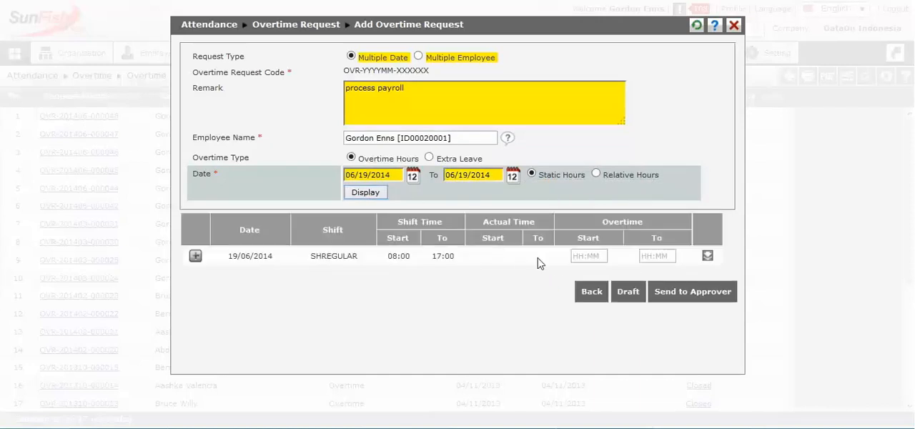
click(585, 255)
text(17:00)
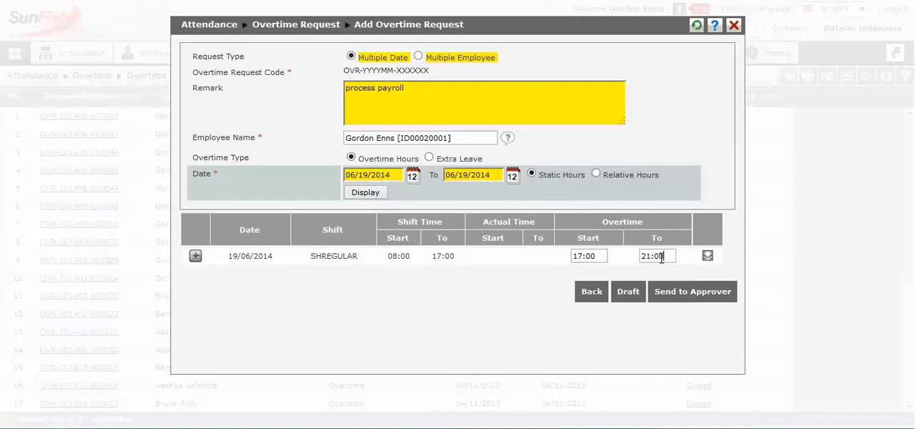
click(676, 291)
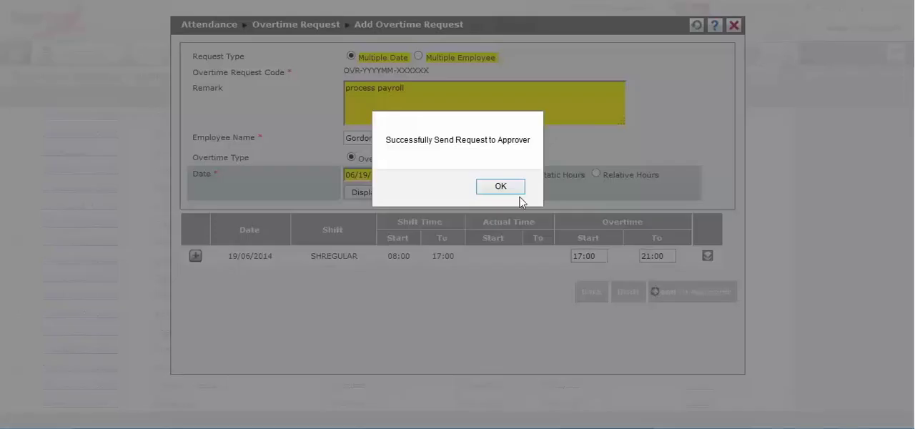
click(504, 187)
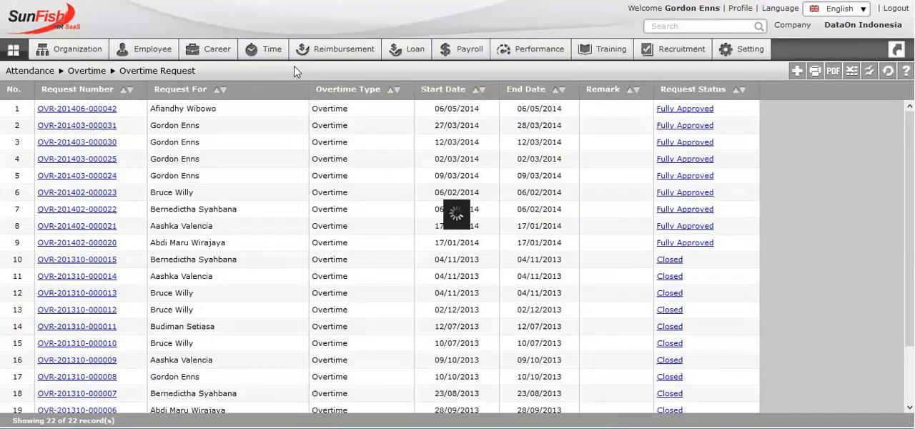
mouse_move(336, 49)
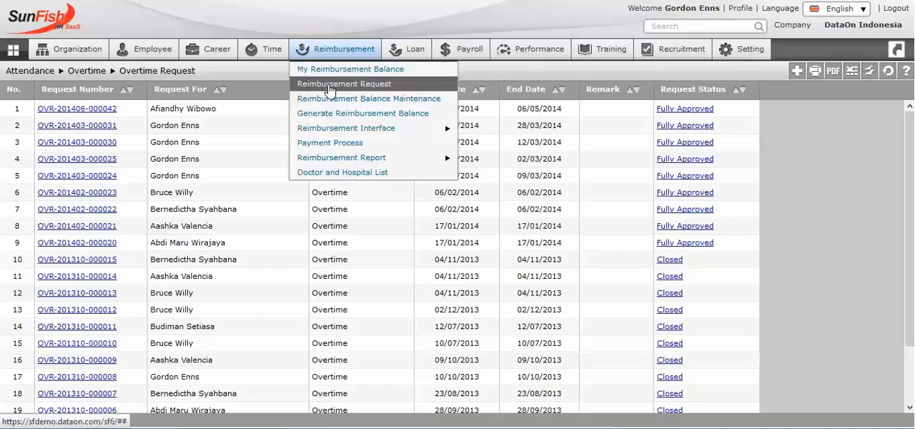
Step: Start a new reimbursement request of type Medical Claim
click(329, 86)
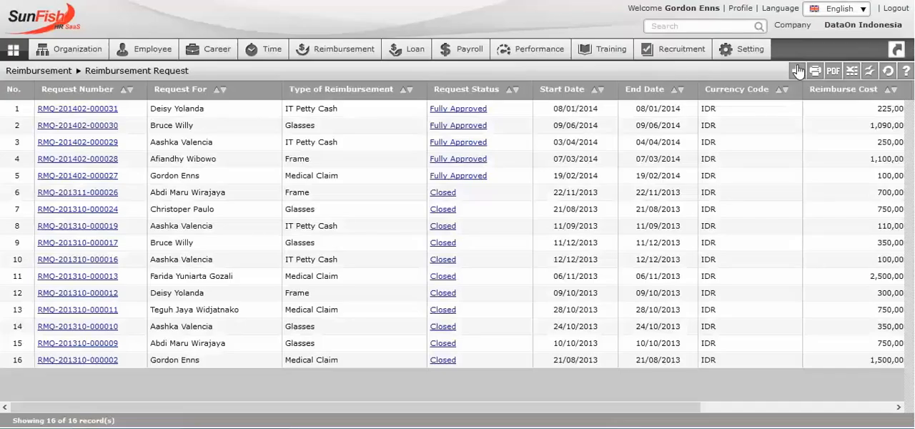
click(798, 71)
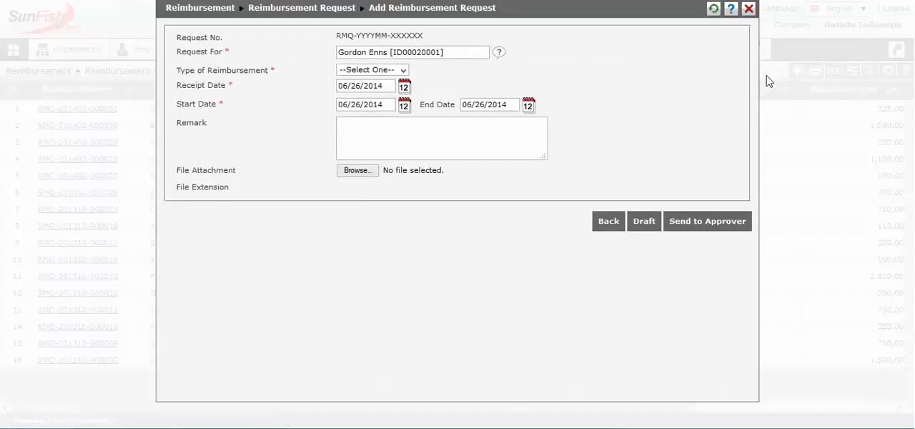
click(402, 70)
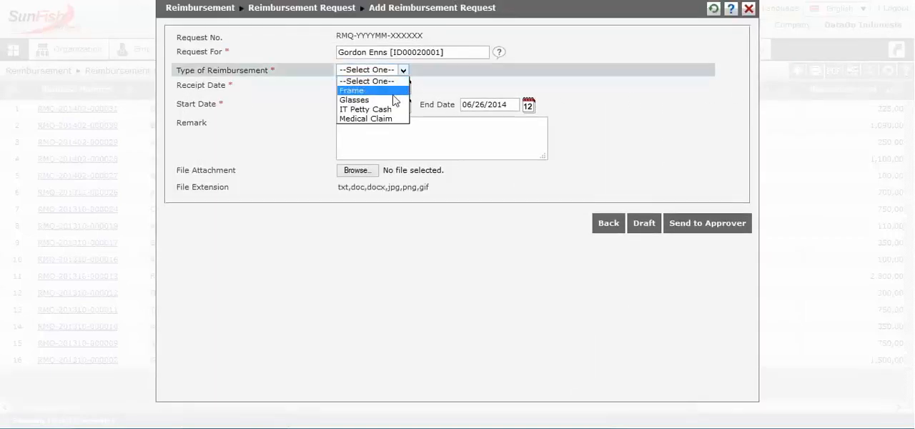
click(365, 119)
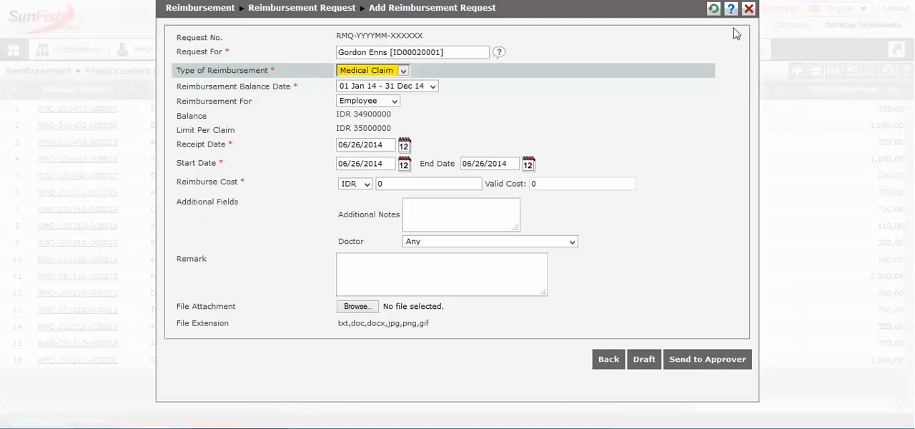
Step: Discard the unsaved Medical Claim request and show My Reimbursement Balance
click(749, 8)
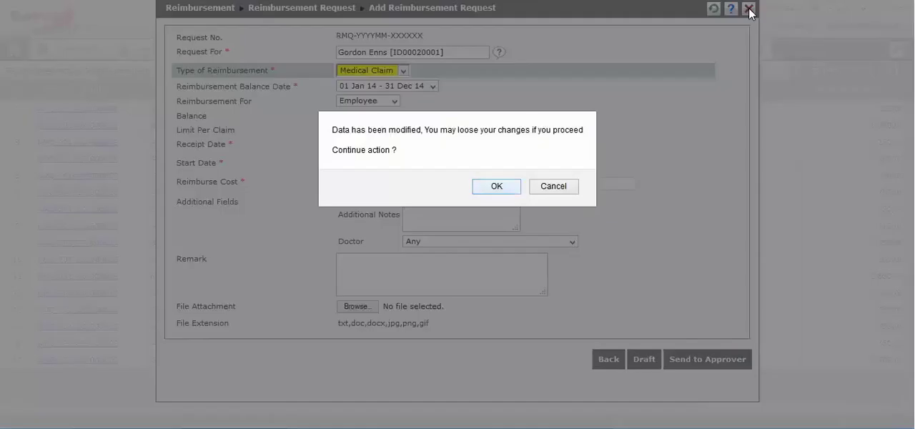
click(496, 186)
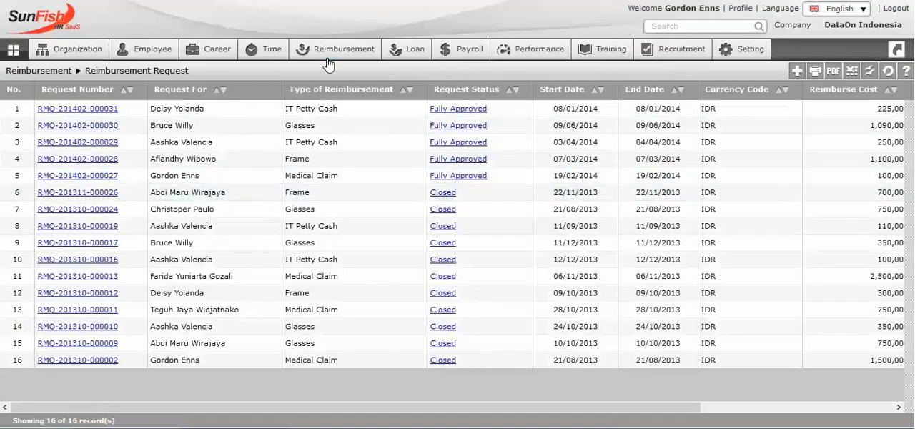
click(335, 49)
click(334, 69)
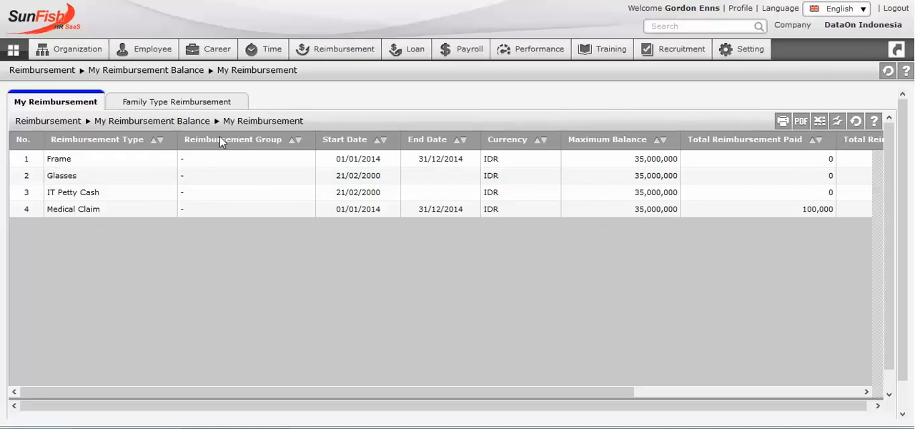
Step: Show the Family Type Reimbursement balances for the wife and daughter
click(224, 108)
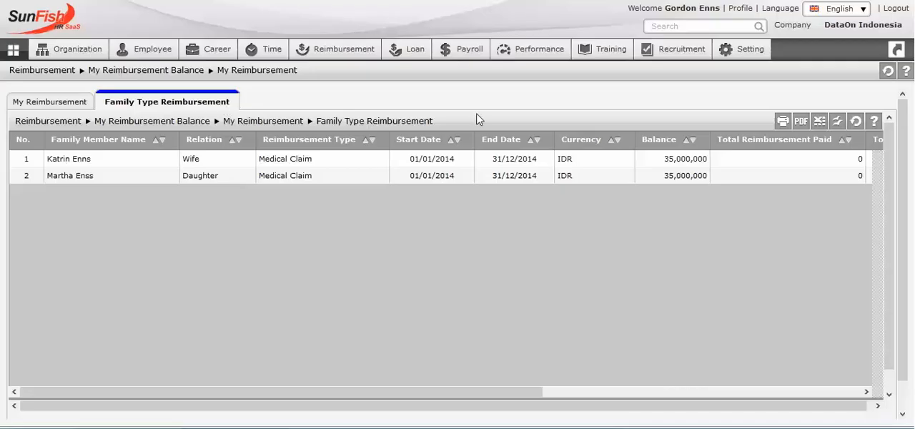
mouse_move(464, 49)
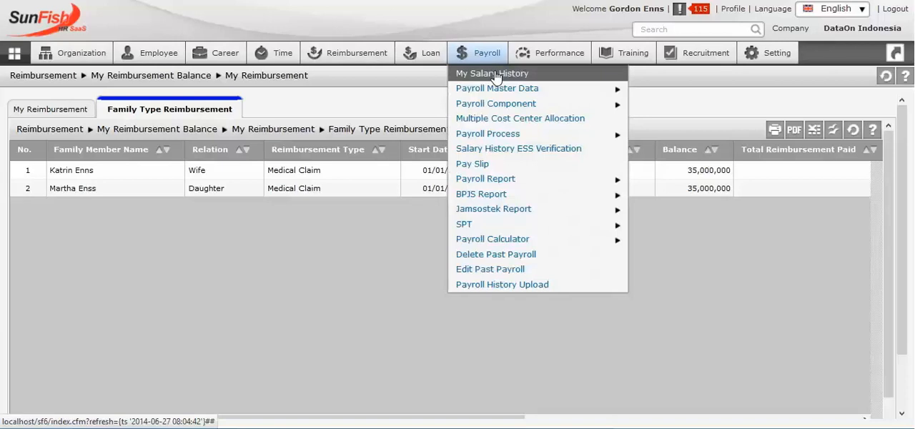
Step: Display my salary history for 02/01/2014–03/31/2014 and print the February and March pay slips
click(497, 74)
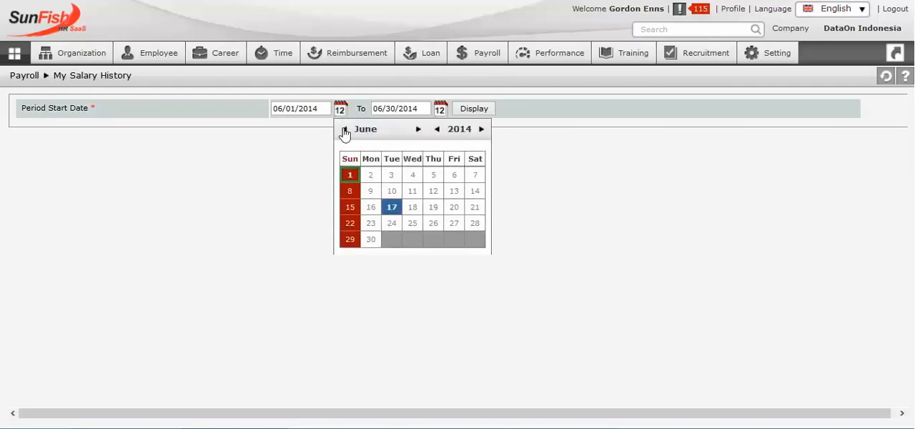
click(344, 129)
click(344, 130)
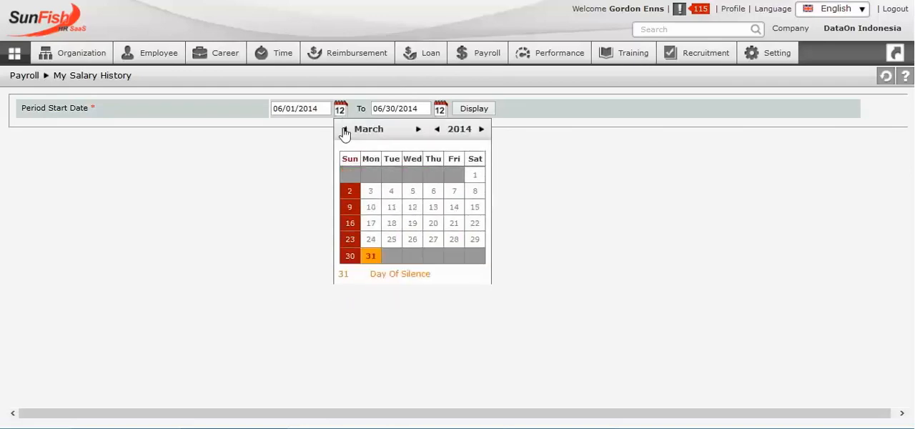
click(344, 129)
click(474, 175)
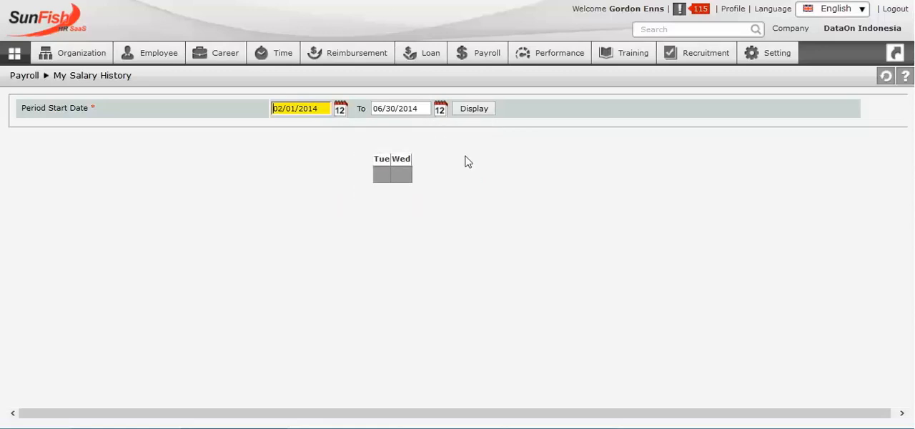
click(439, 108)
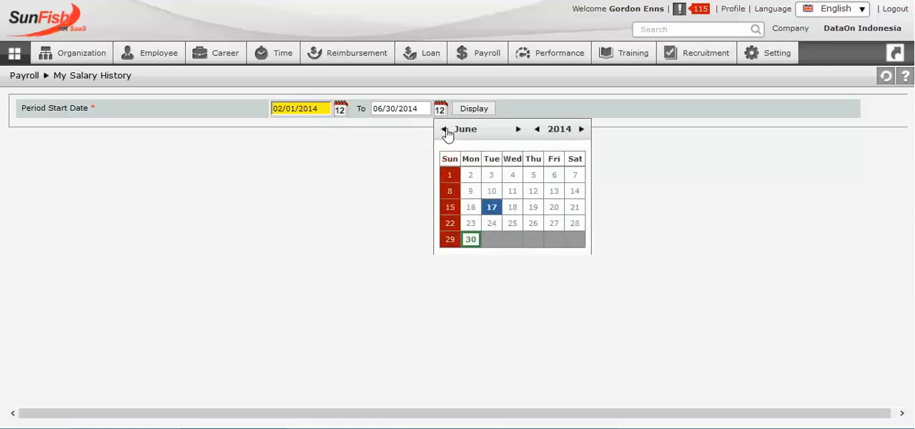
click(445, 130)
click(444, 129)
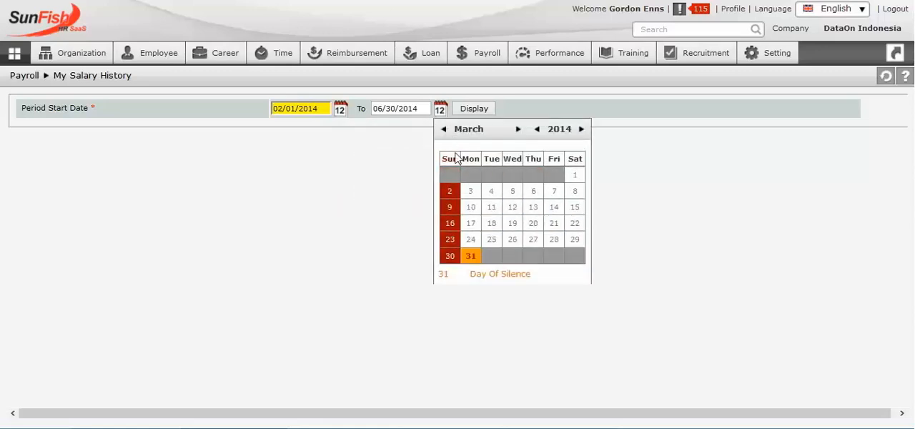
click(471, 255)
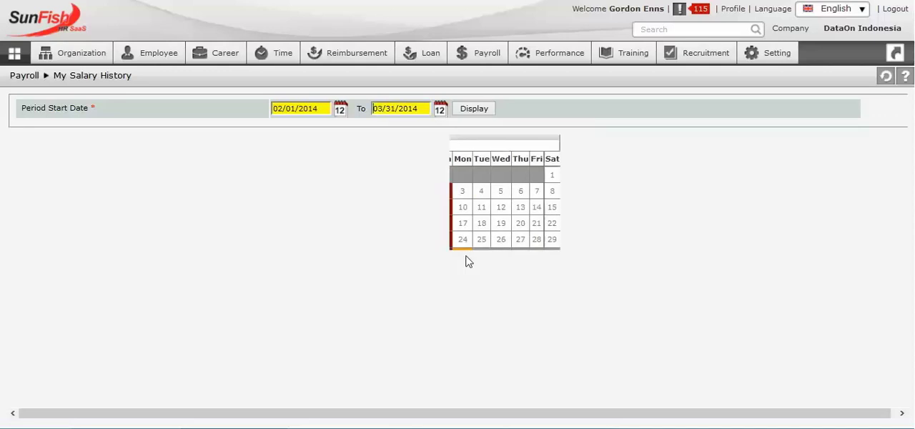
click(474, 109)
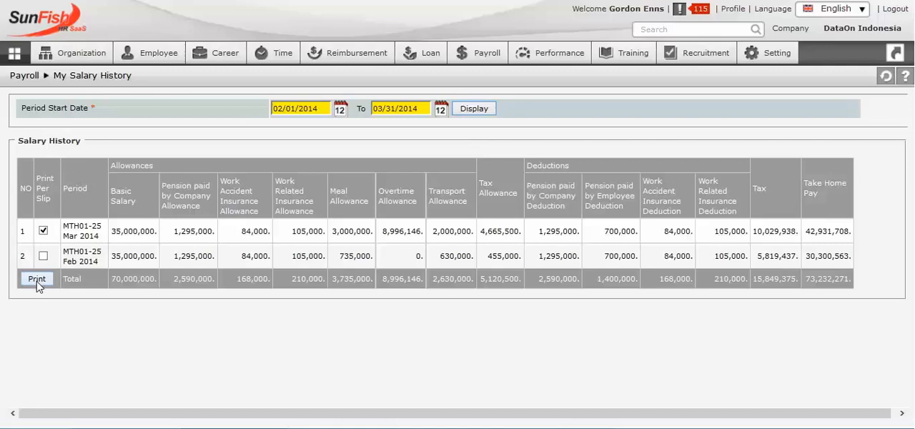
click(43, 256)
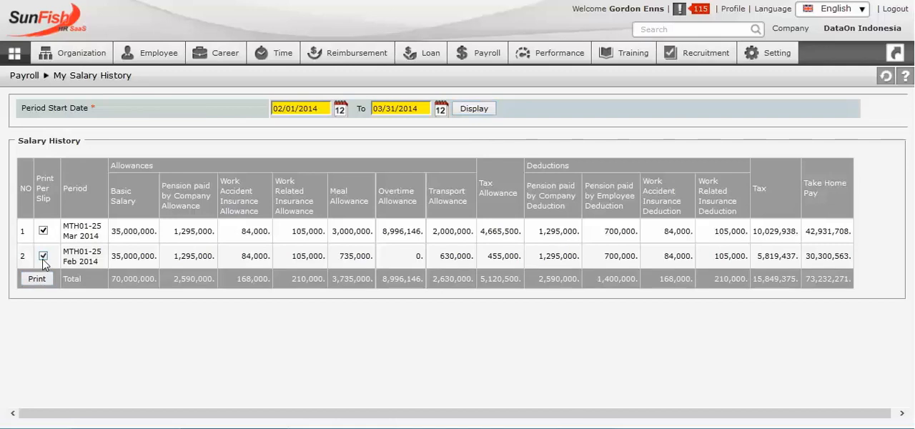
click(37, 279)
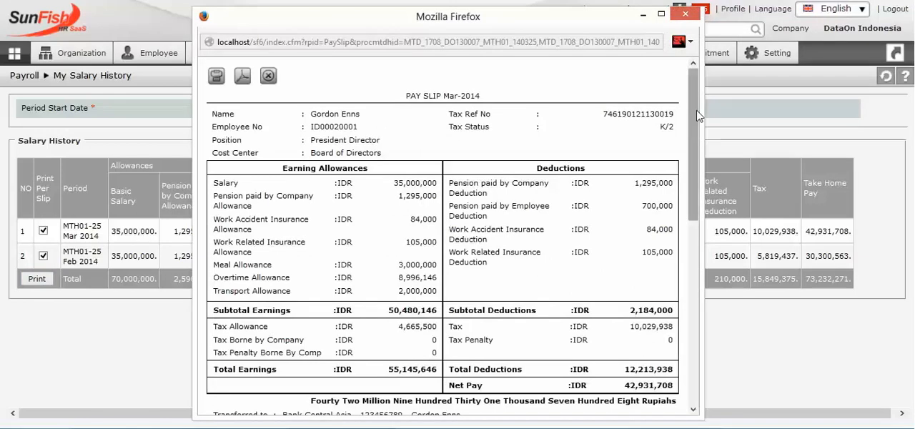
drag(692, 132, 691, 295)
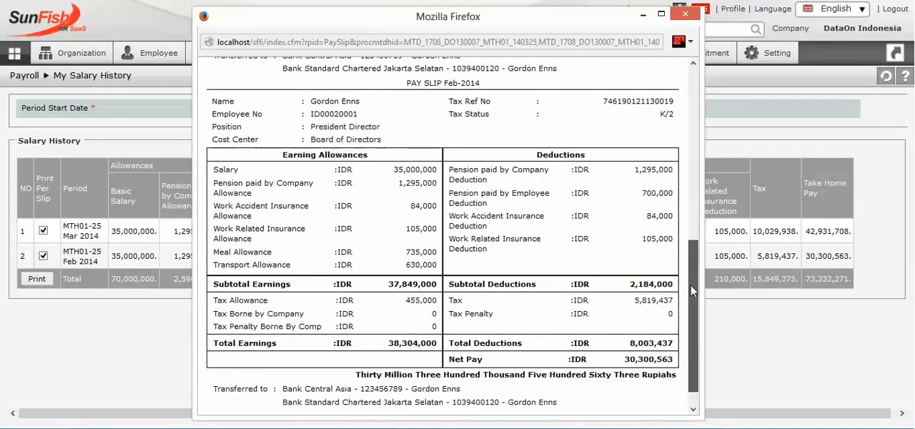
Step: Close the pay slip popup and go to the Payroll Pay Slip report, leaving salary history
click(691, 16)
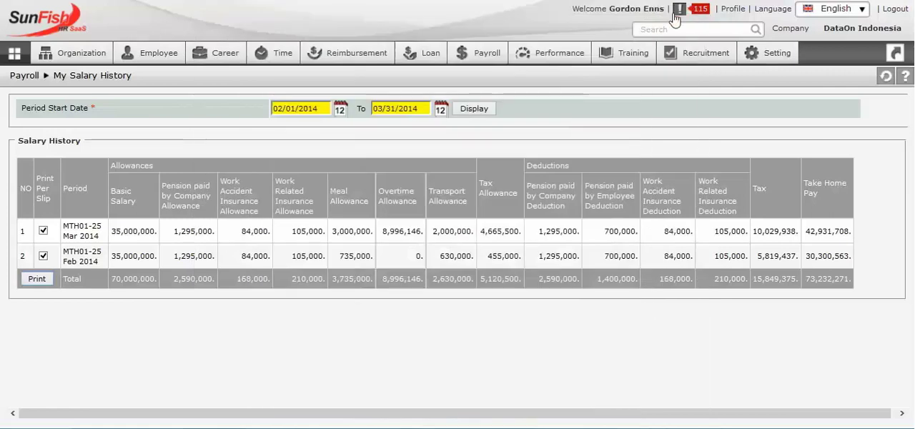
click(487, 53)
click(472, 164)
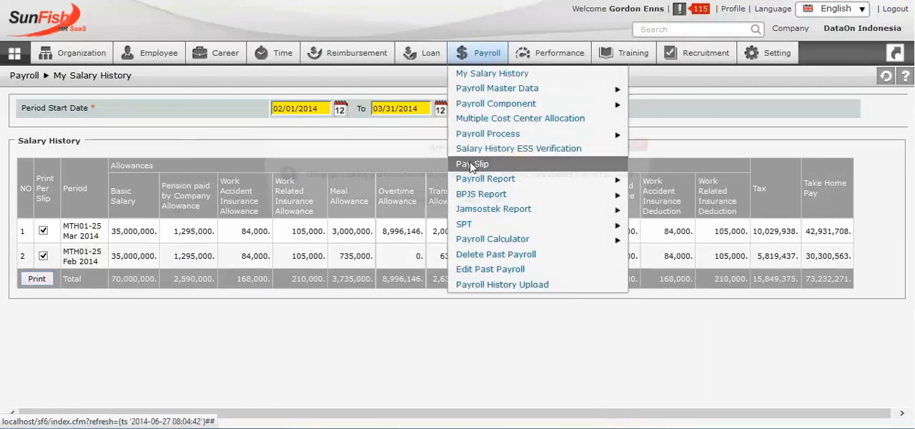
click(425, 202)
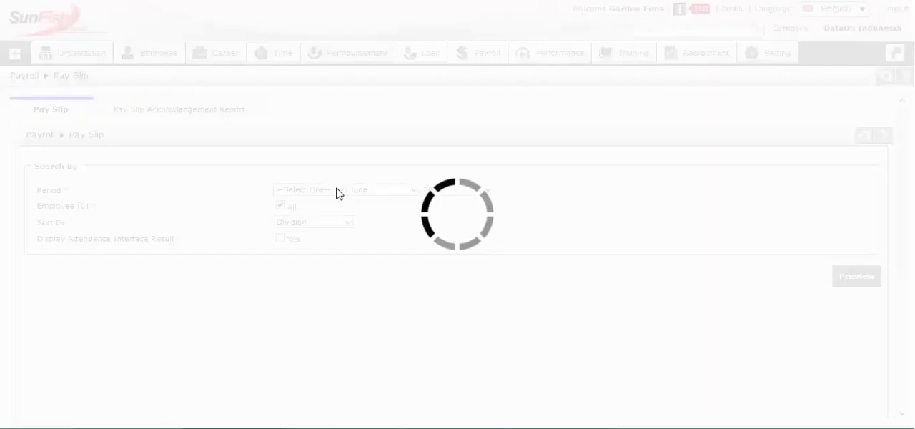
Step: Preview the MTH01 February 2014 pay slips for all 45 employees, then close the preview
click(339, 190)
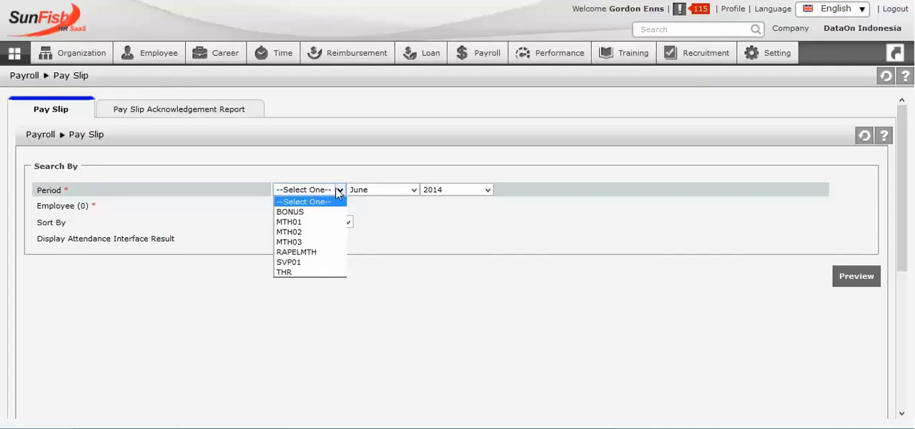
click(289, 222)
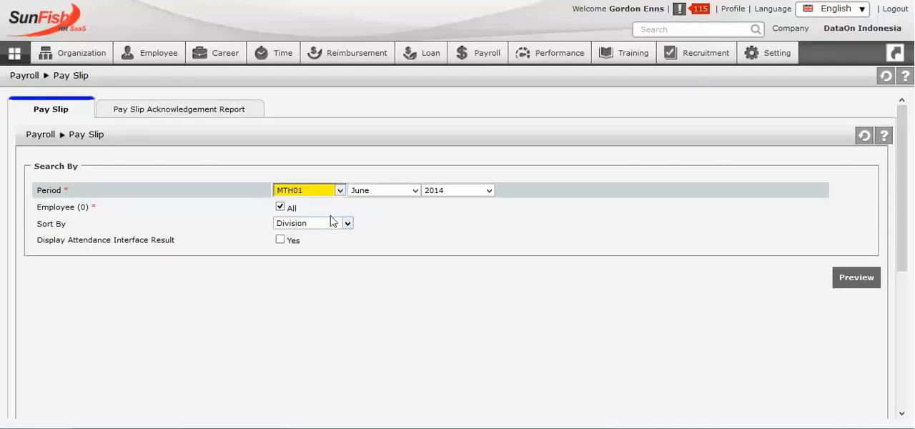
click(381, 190)
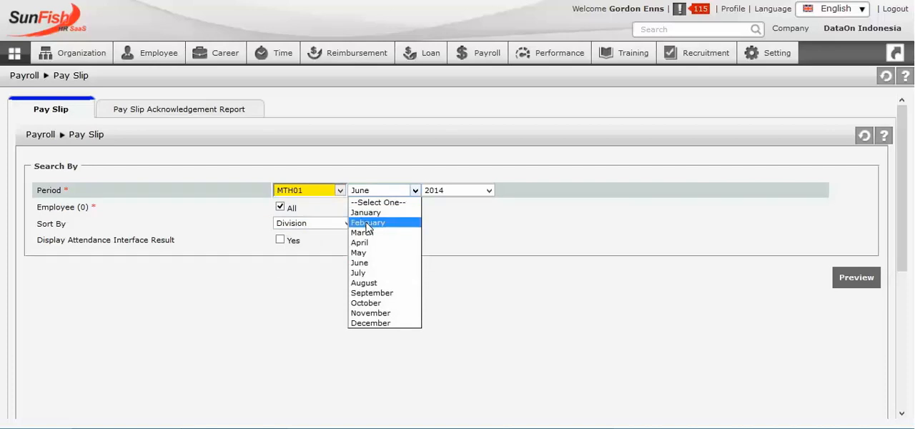
click(367, 223)
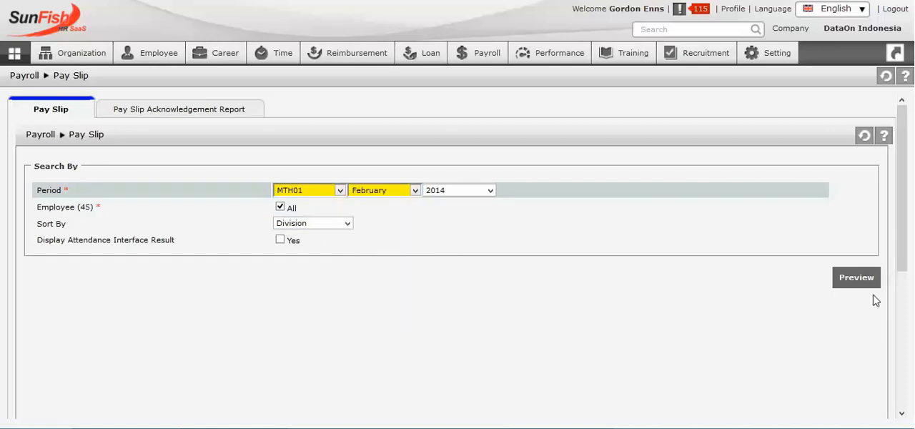
click(869, 281)
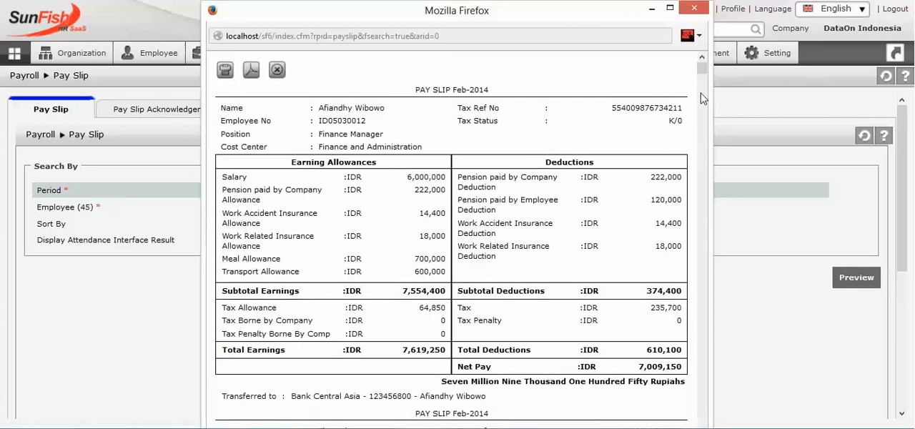
drag(704, 73, 704, 105)
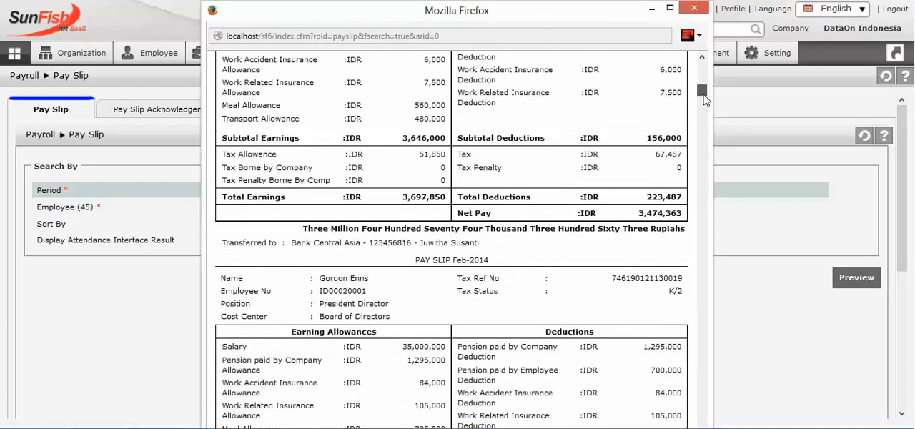
click(695, 10)
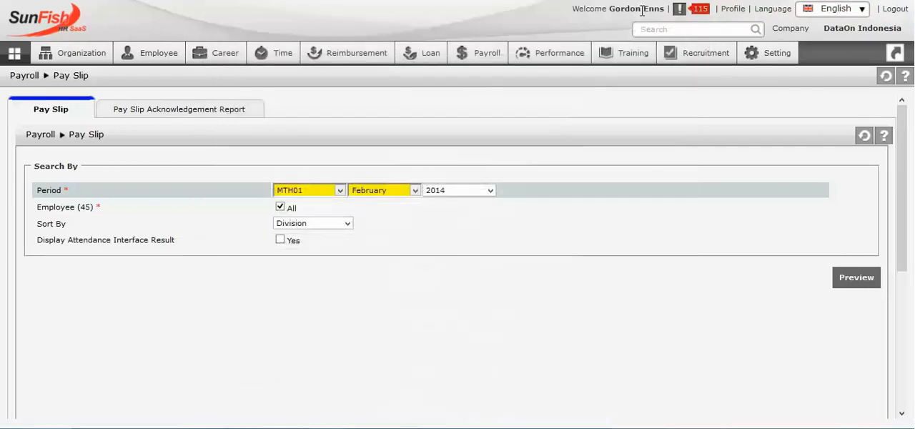
Step: Open the Payroll Variance Report with the cost center left unspecified
click(480, 54)
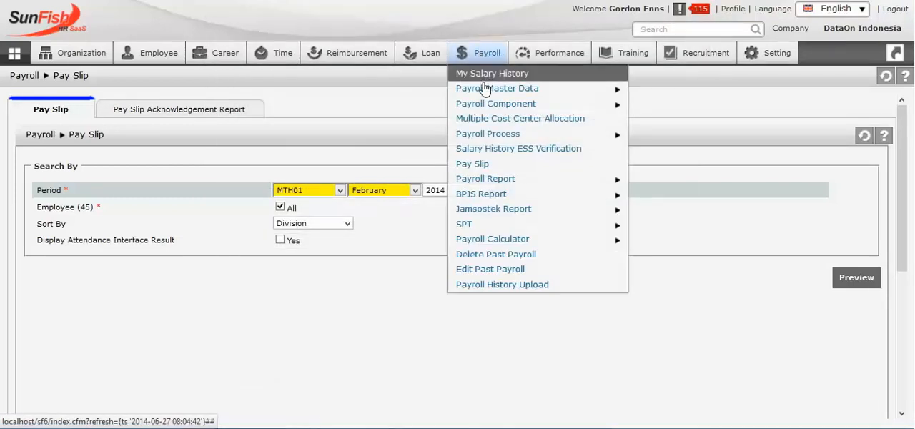
mouse_move(501, 179)
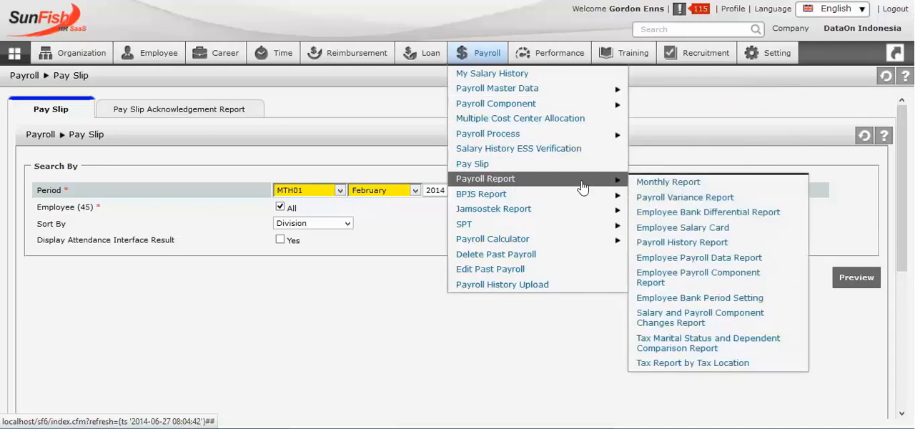
click(656, 198)
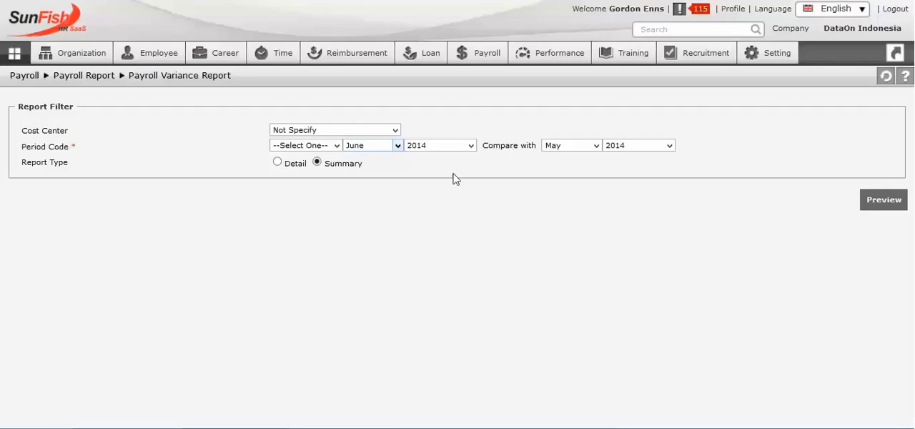
click(394, 130)
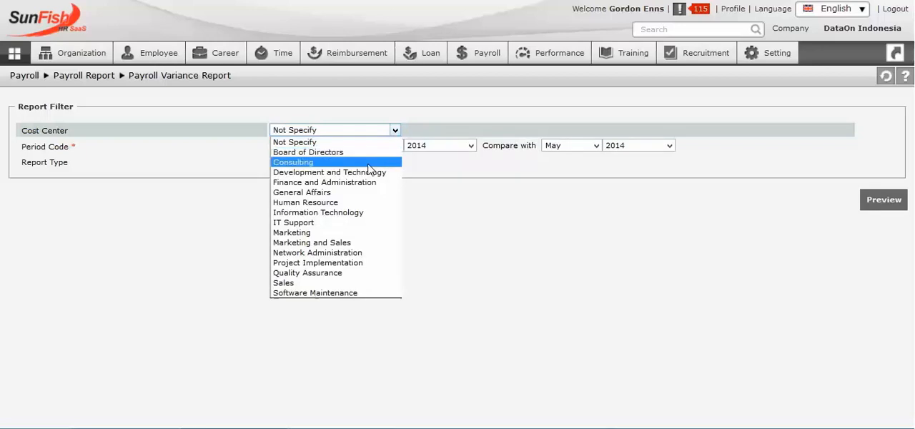
click(376, 143)
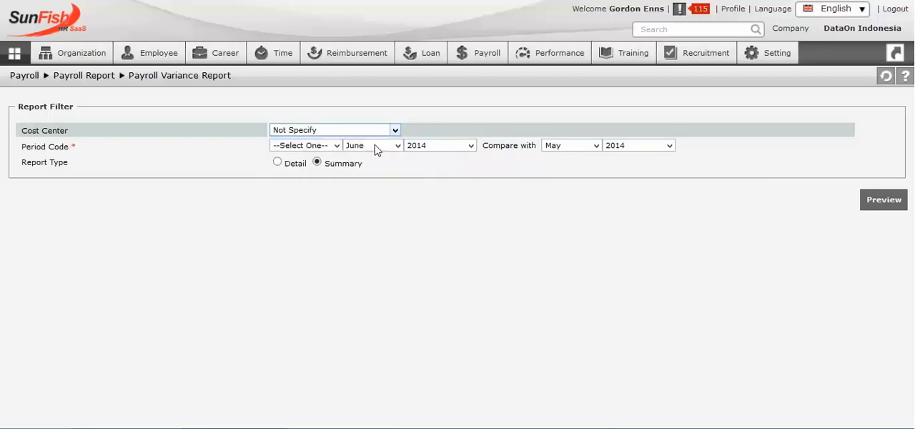
Step: Preview the MTH01 February vs March 2014 variance report, then close it
click(336, 145)
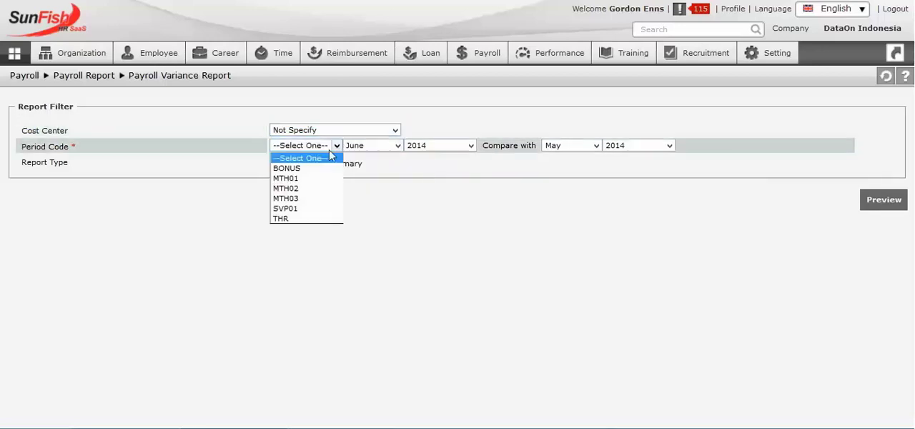
click(319, 184)
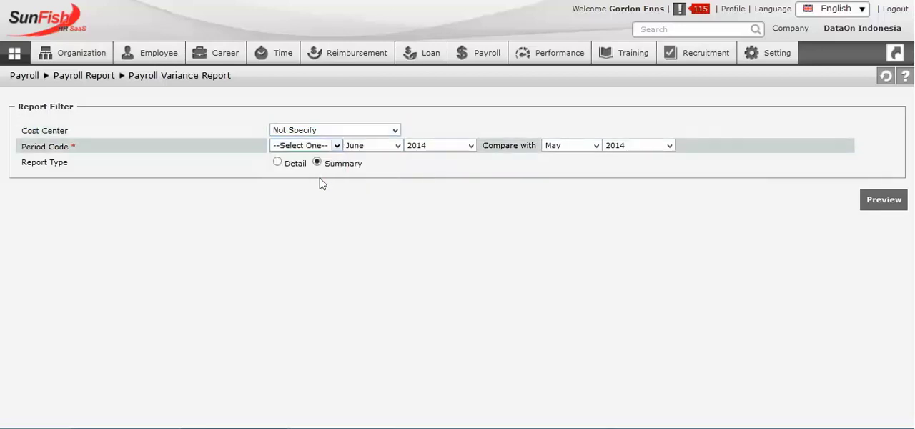
click(399, 147)
click(389, 172)
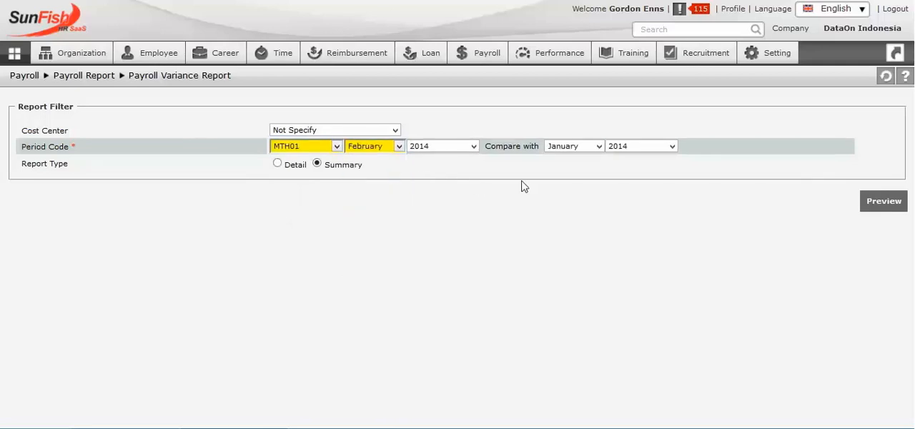
click(598, 146)
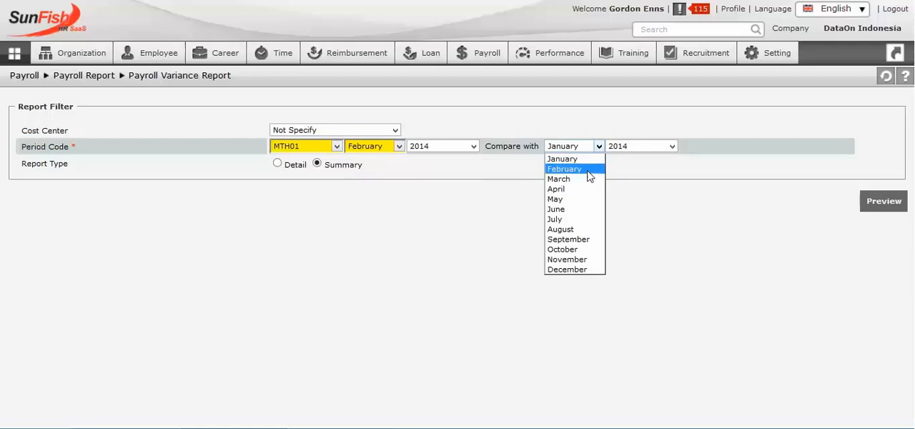
click(562, 178)
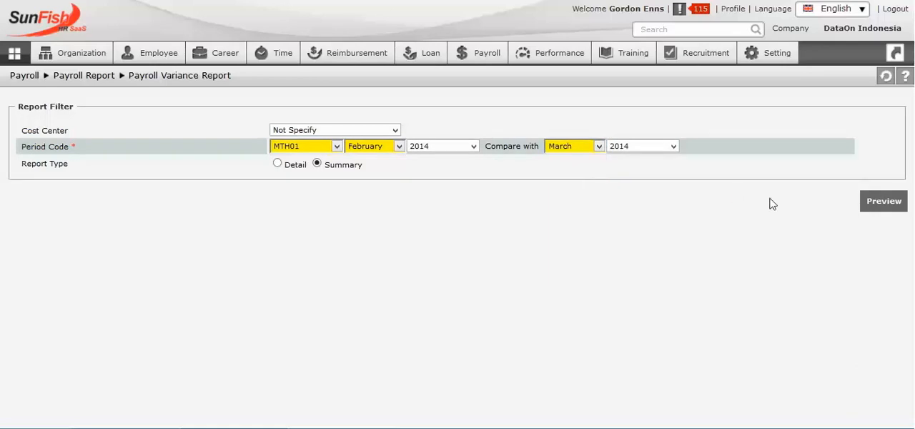
click(879, 203)
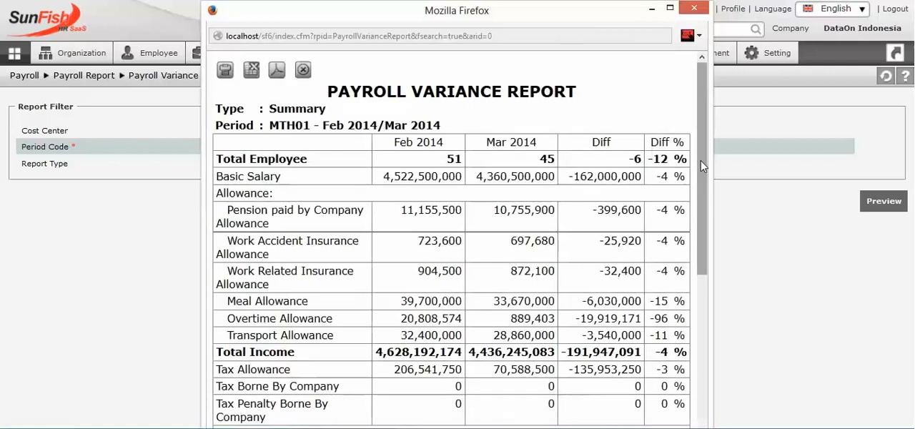
drag(700, 179, 686, 368)
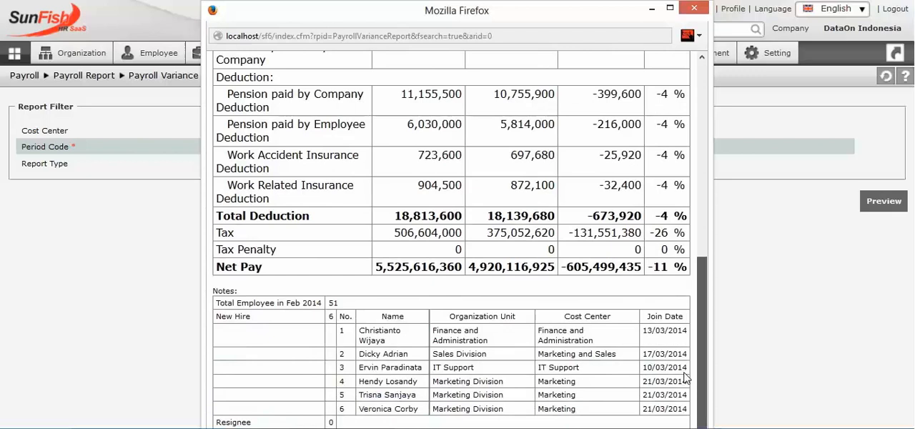
drag(701, 329, 700, 86)
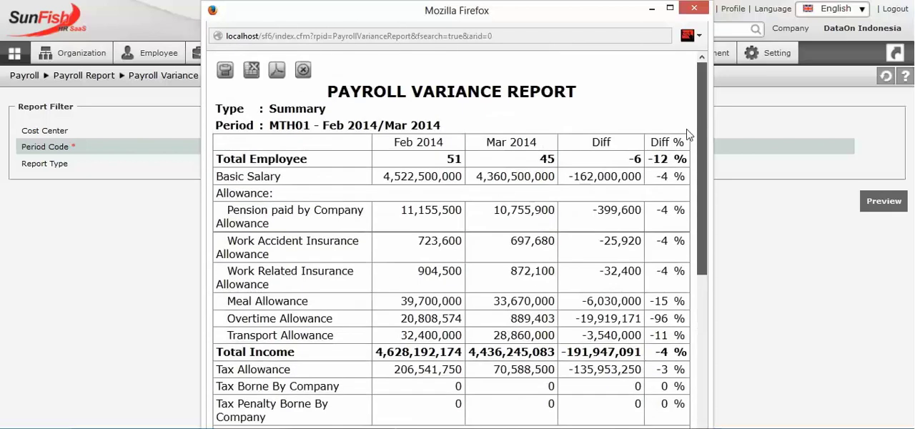
click(695, 12)
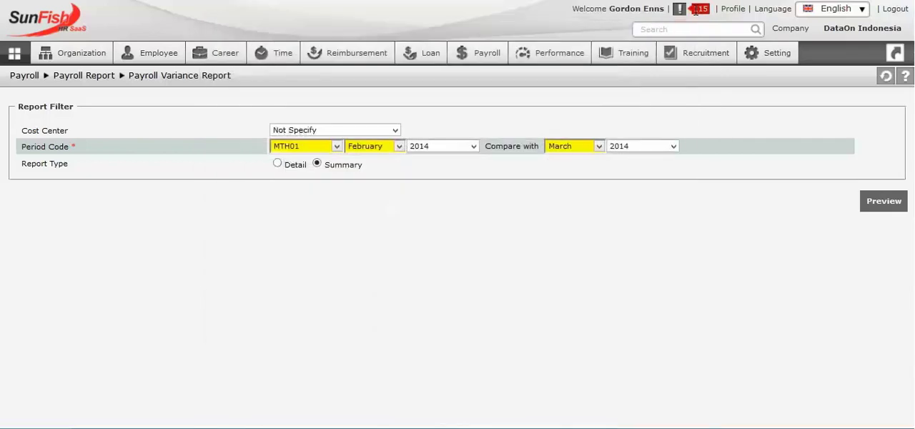
Step: Browse the Payroll function menu and dismiss it without choosing a report
click(487, 52)
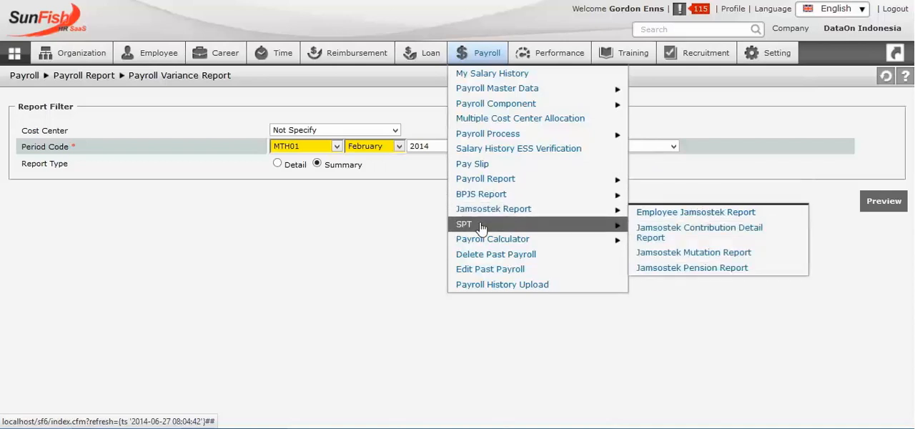
mouse_move(501, 224)
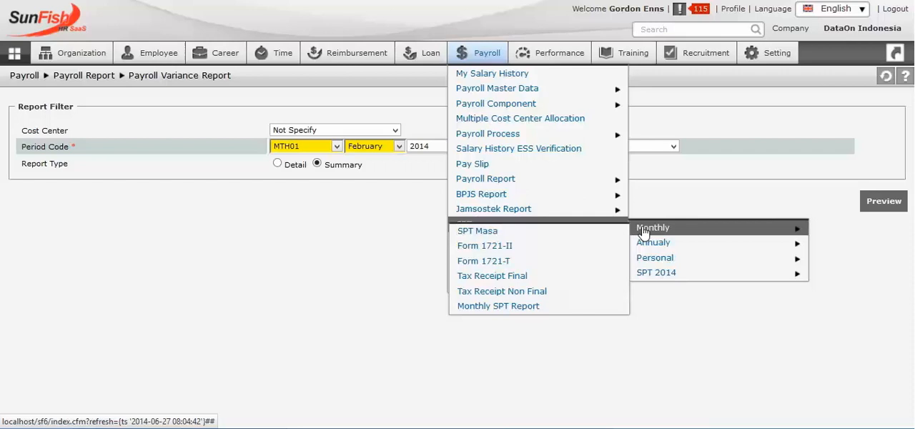
mouse_move(464, 224)
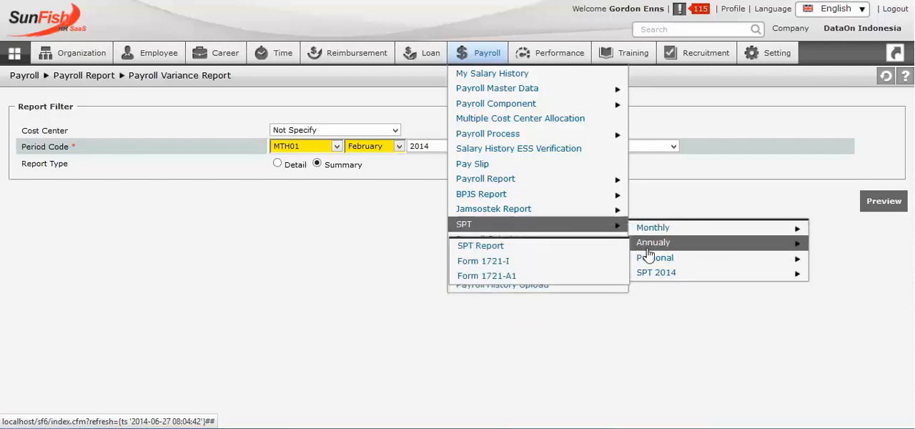
mouse_move(655, 273)
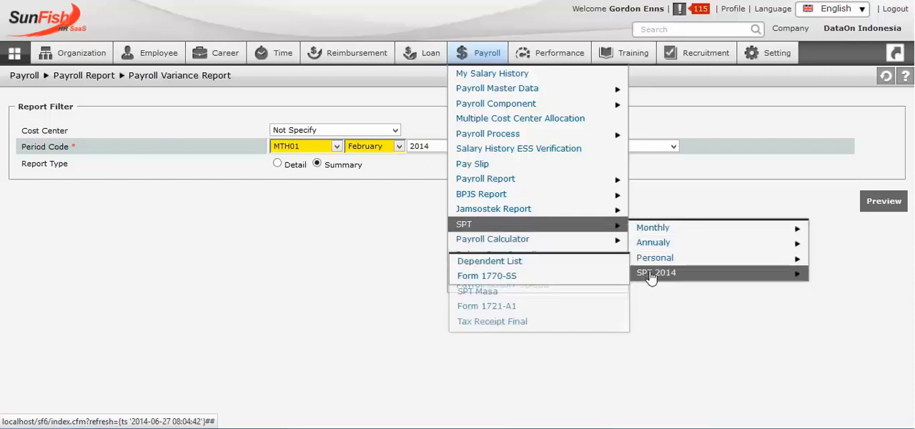
click(649, 273)
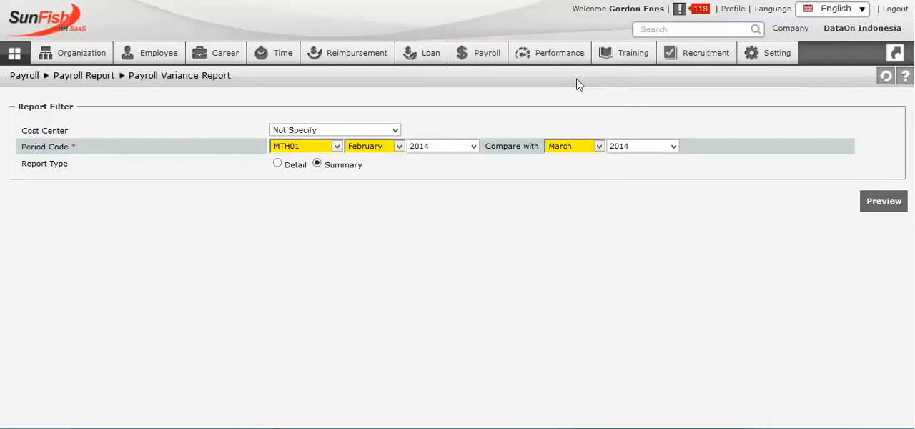
mouse_move(552, 52)
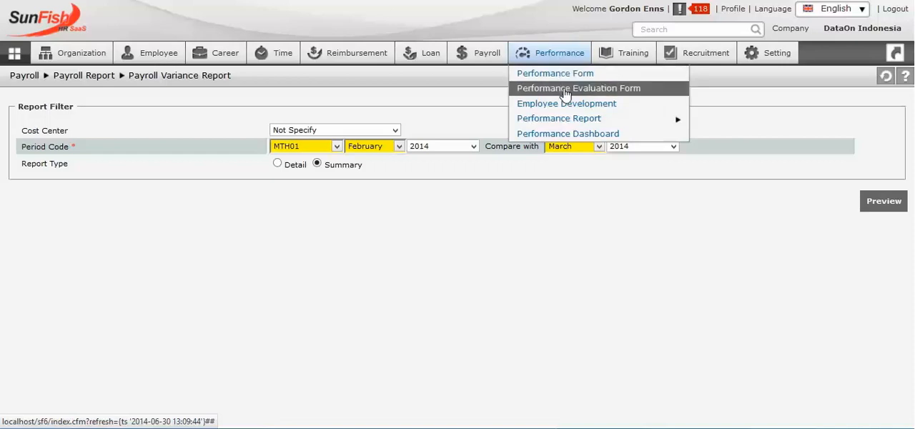
Step: Load the Performance Evaluation Form and close the colleague rating comparison popup
click(565, 92)
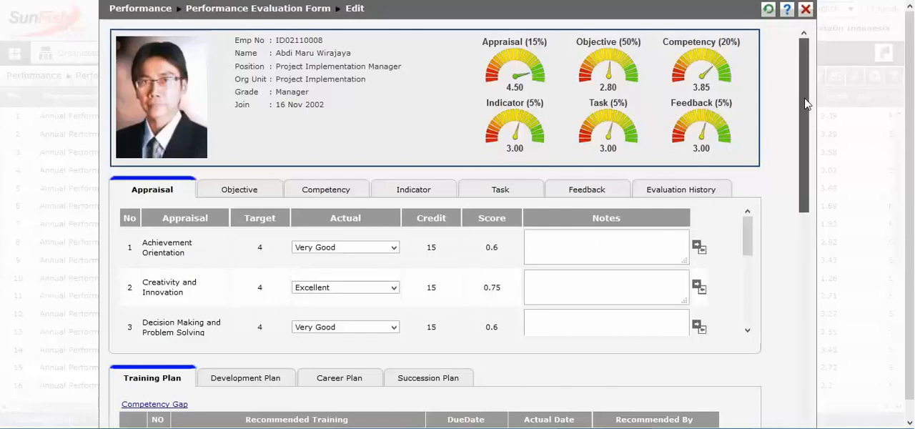
drag(807, 104, 822, 331)
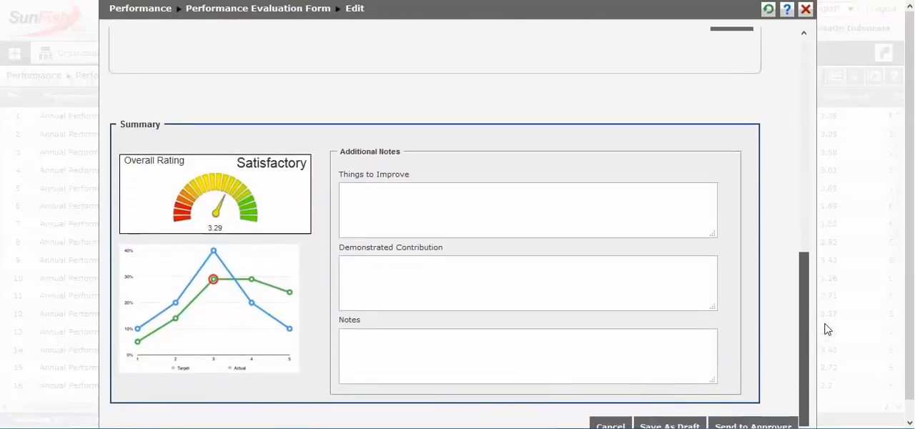
mouse_move(824, 341)
mouse_down()
mouse_move(835, 219)
mouse_move(829, 100)
mouse_up()
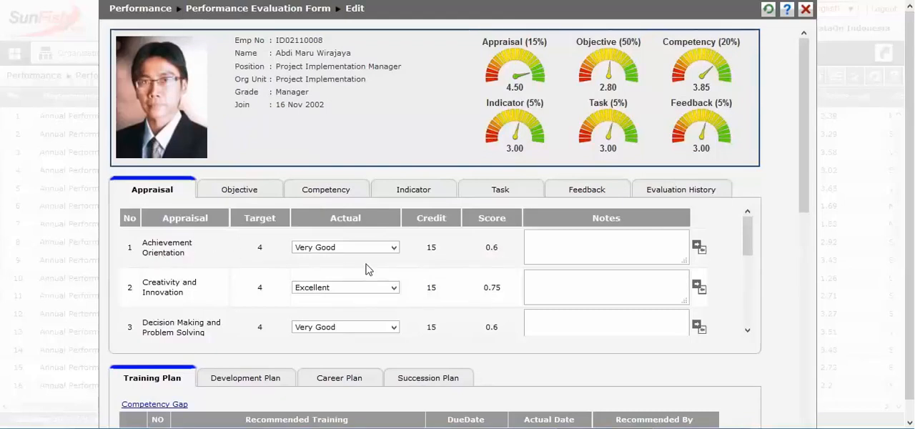
mouse_move(748, 235)
mouse_down()
mouse_move(754, 319)
mouse_move(756, 239)
mouse_up()
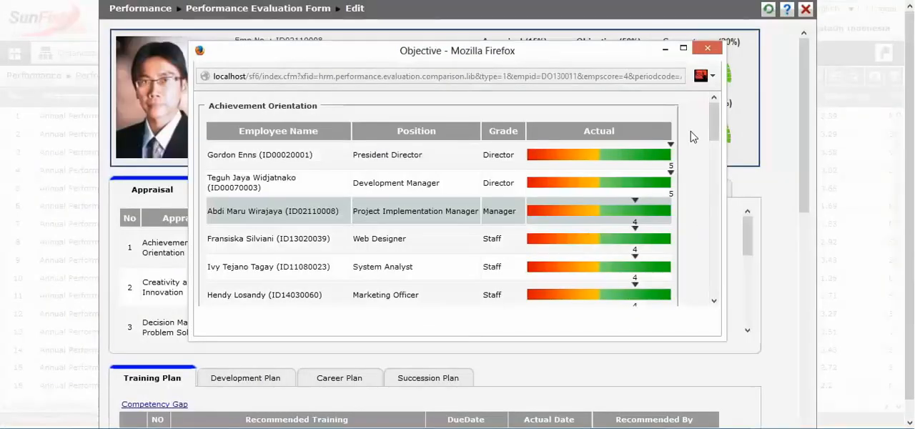
mouse_move(715, 118)
mouse_down()
mouse_move(722, 295)
mouse_move(725, 125)
mouse_up()
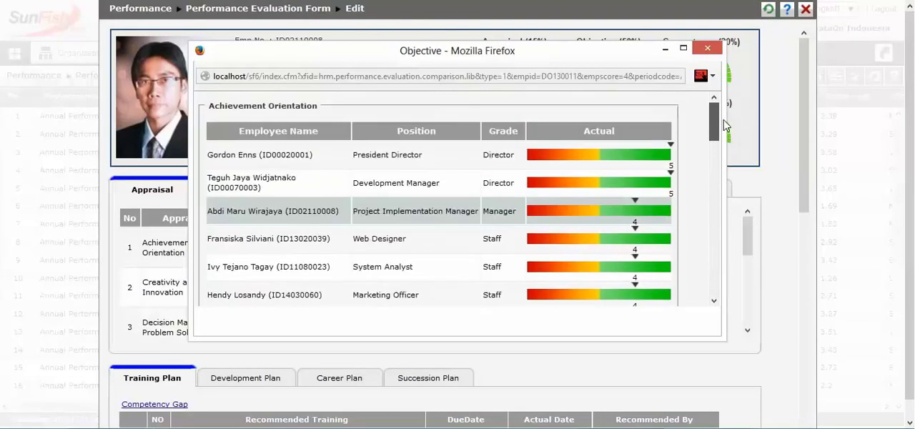
click(707, 48)
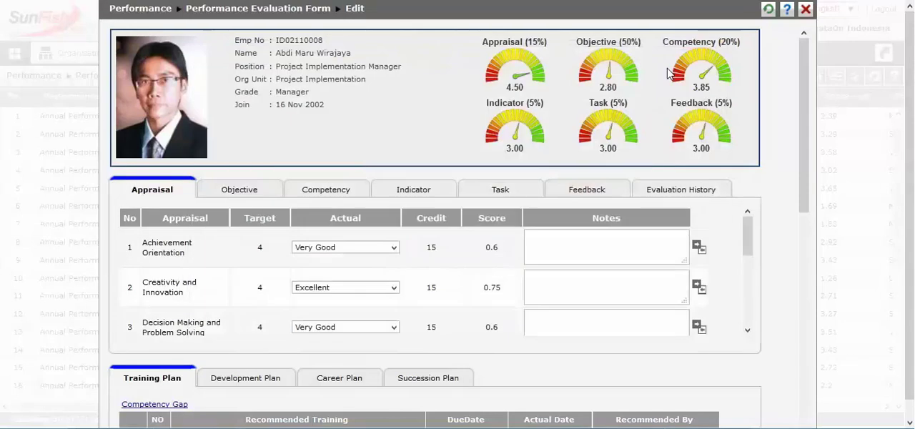
Step: View the Objective ratings and their Actual vs Target radar chart, then close the chart
click(240, 192)
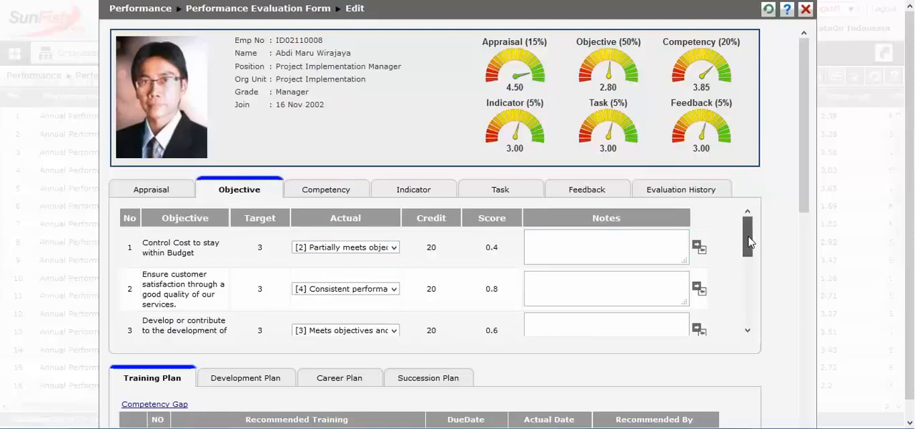
drag(748, 243, 748, 311)
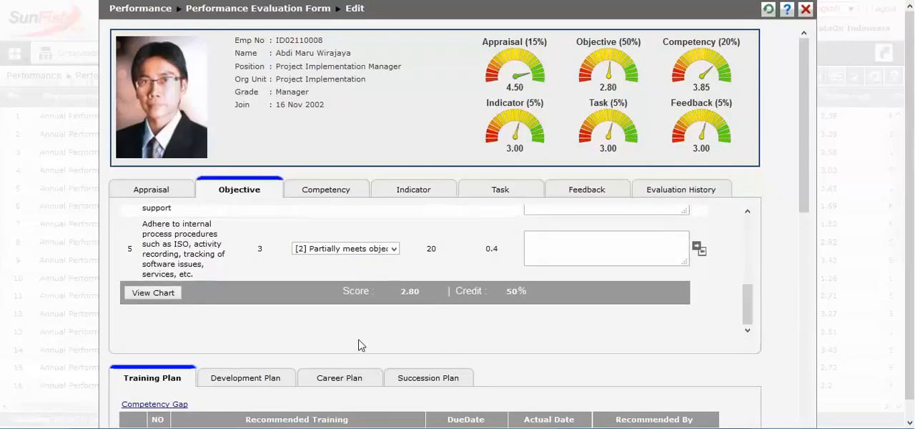
click(153, 292)
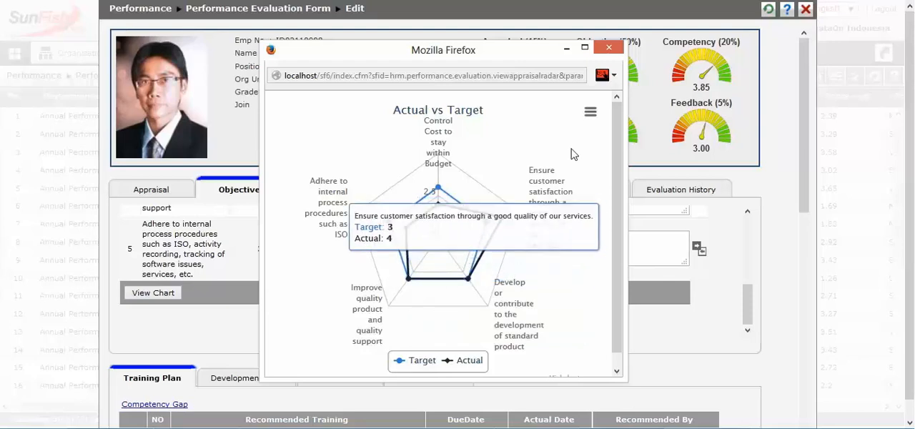
click(611, 50)
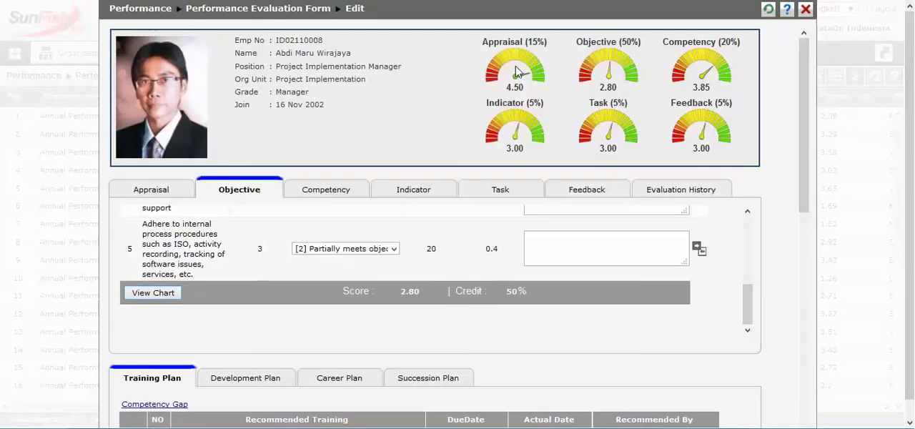
click(319, 198)
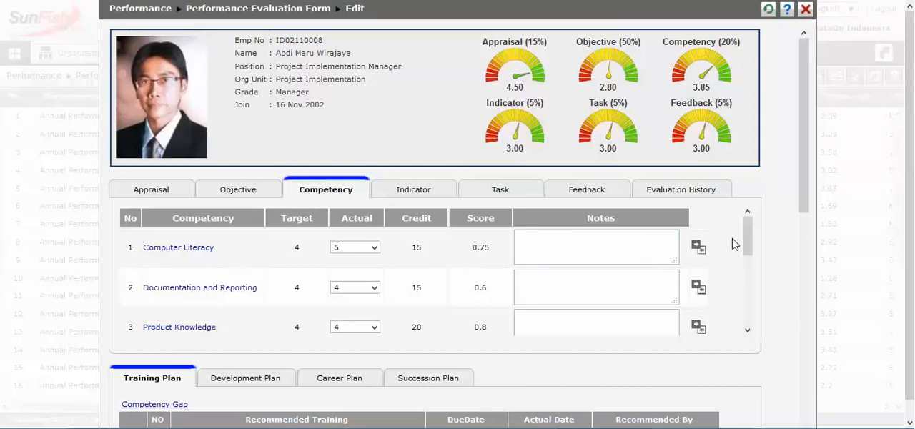
drag(748, 236, 755, 292)
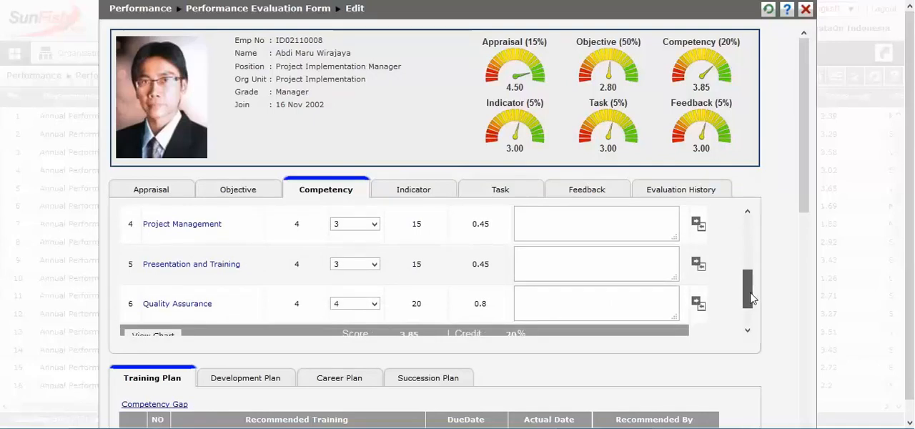
mouse_move(756, 292)
mouse_down()
mouse_move(747, 309)
mouse_move(748, 214)
mouse_up()
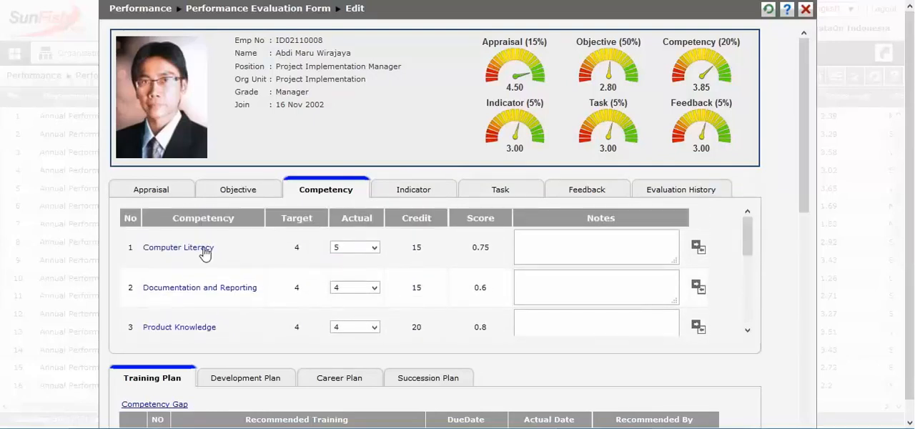
click(205, 249)
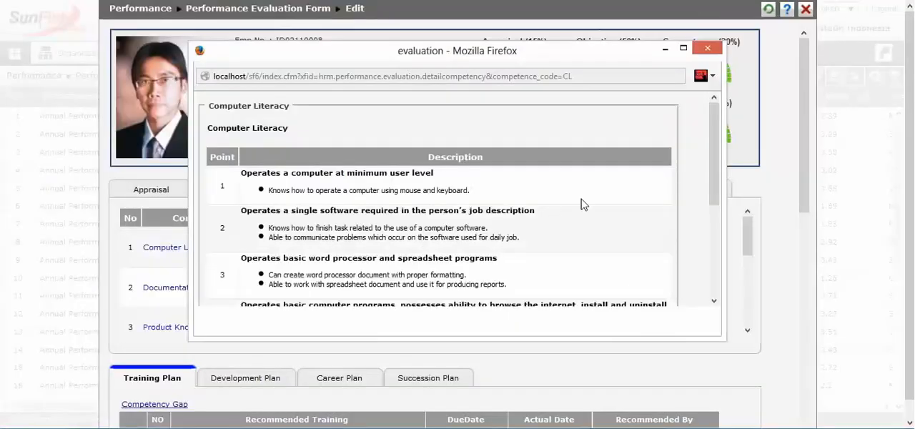
drag(717, 153, 715, 243)
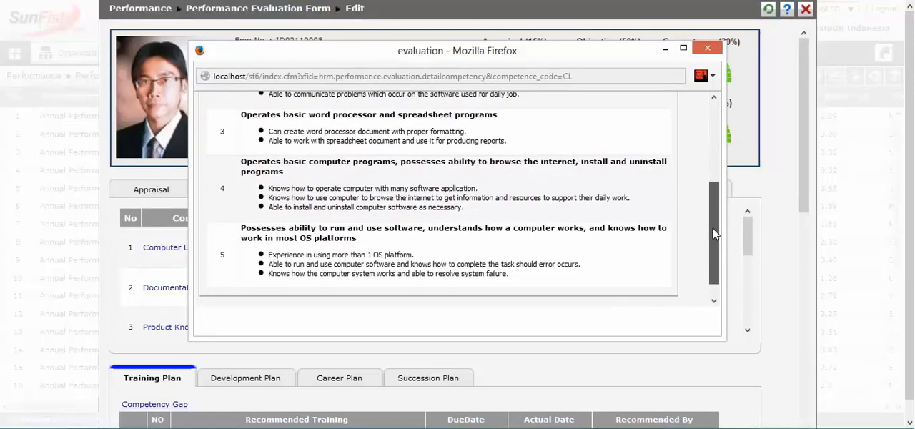
click(712, 49)
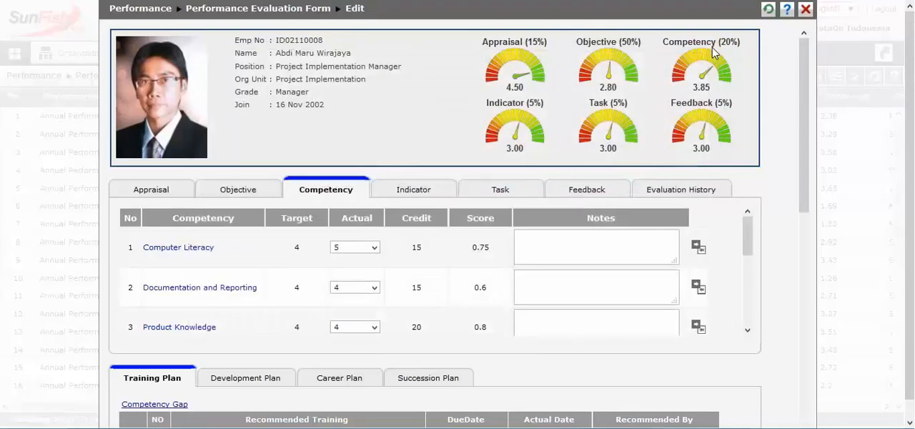
Step: Show the assigned tasks and inspect the Online Recruitment feature task details
click(509, 192)
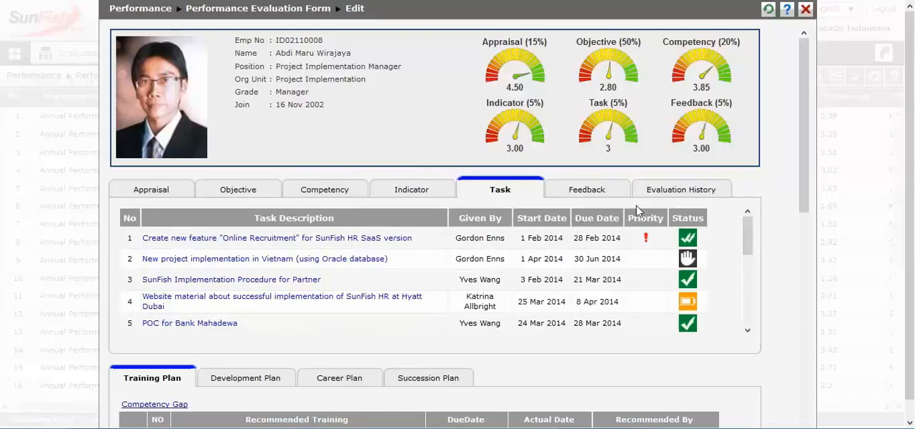
click(361, 243)
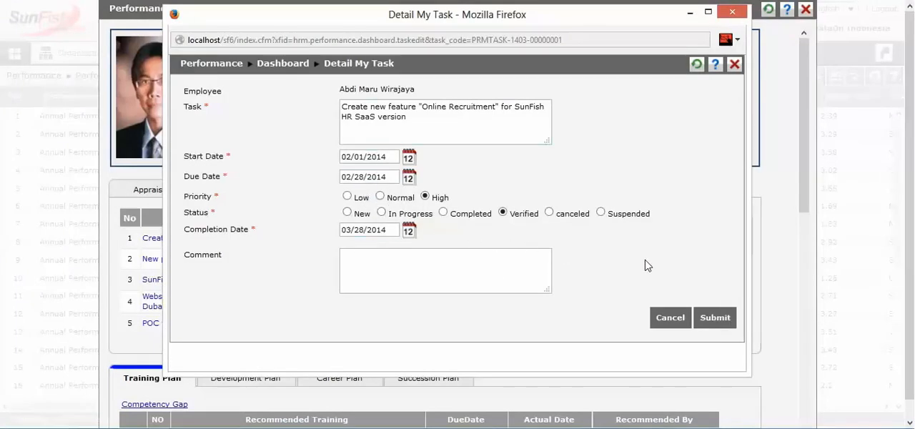
click(735, 65)
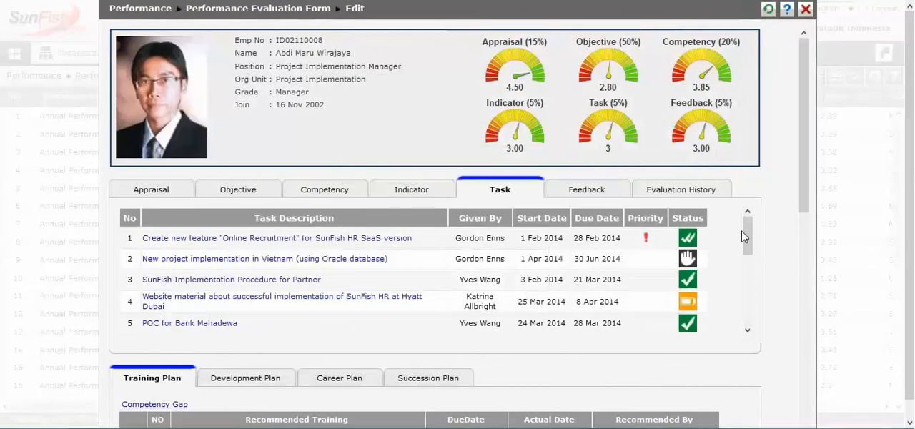
drag(749, 237, 755, 296)
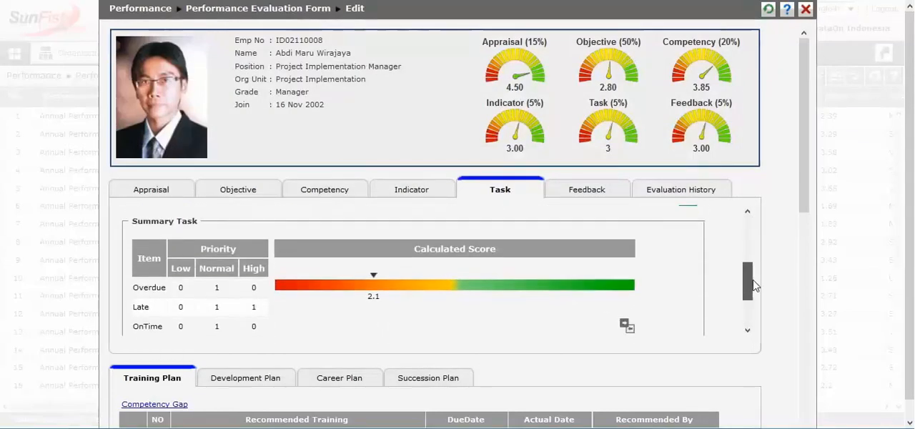
drag(756, 297, 756, 311)
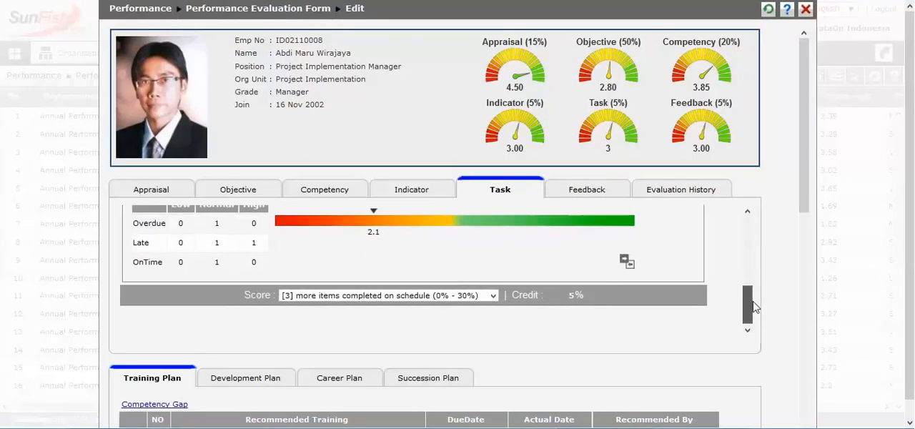
Step: Compare the calculated task score across other employees, then close the comparison
click(626, 258)
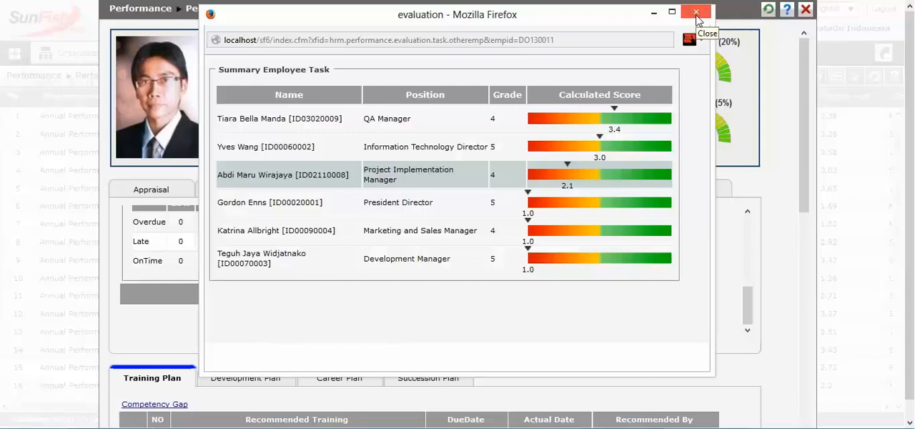
click(697, 15)
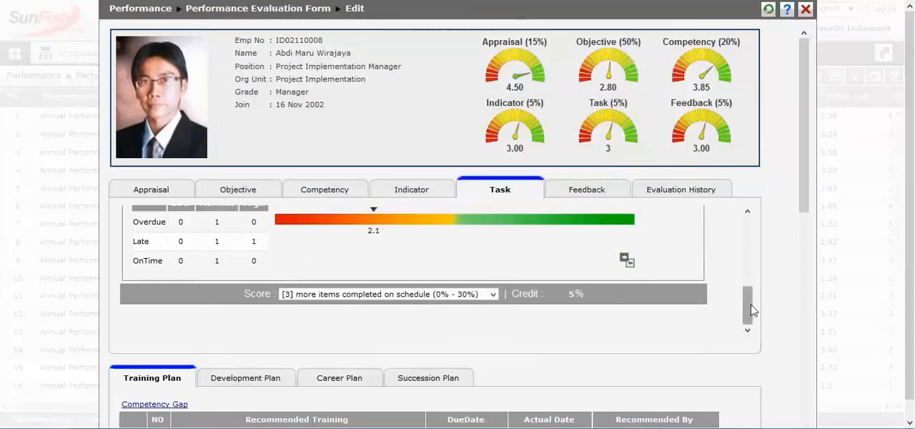
drag(753, 309, 760, 229)
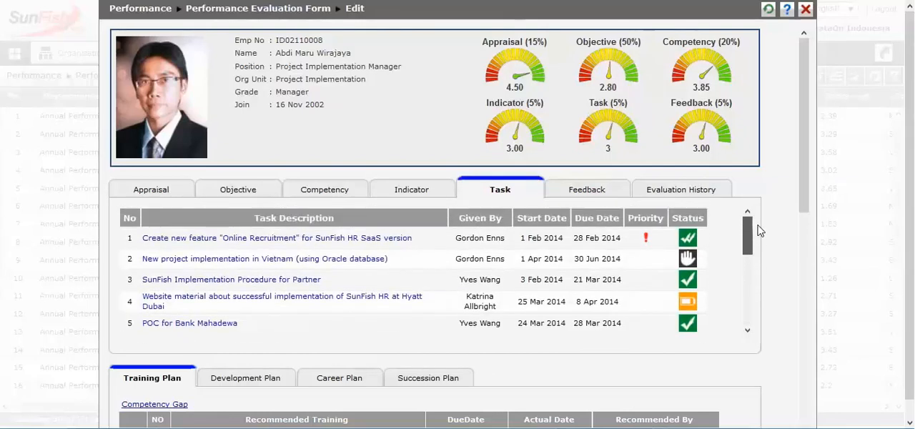
click(588, 190)
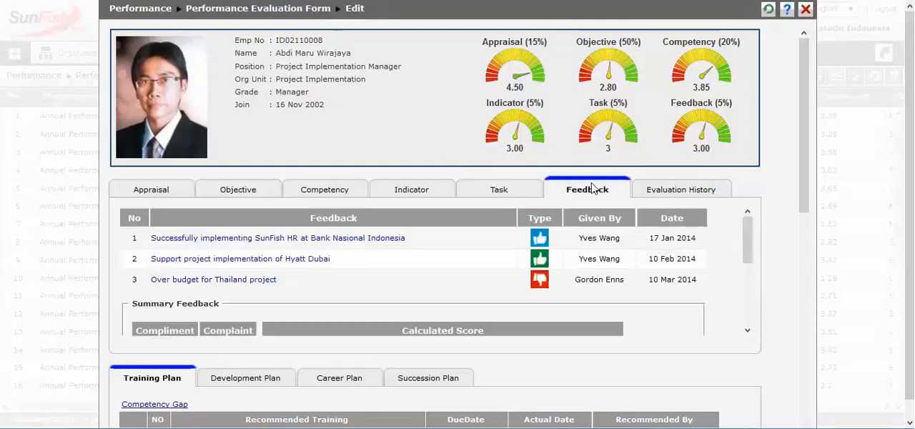
click(392, 240)
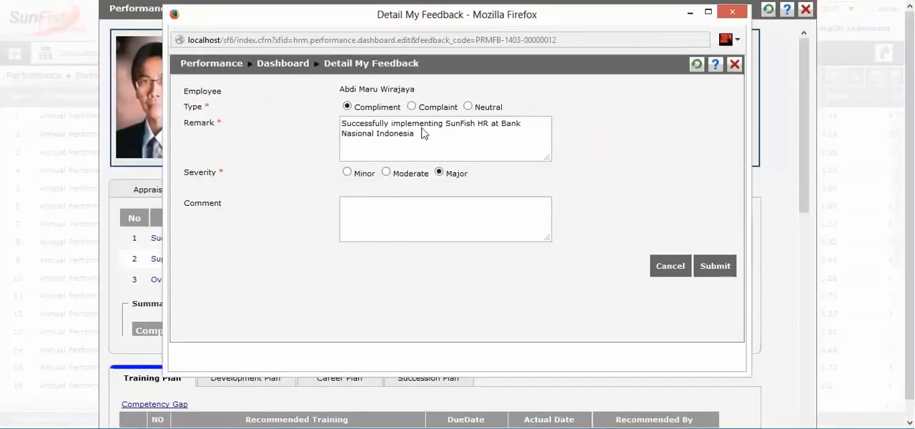
click(734, 64)
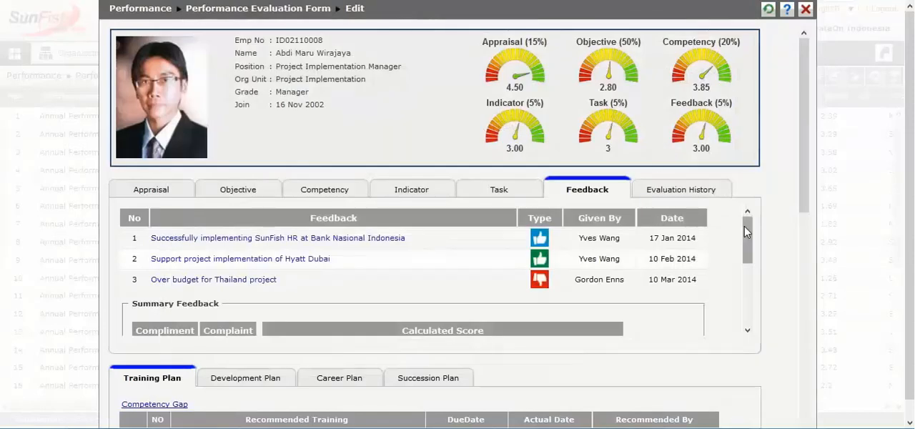
drag(747, 230, 748, 281)
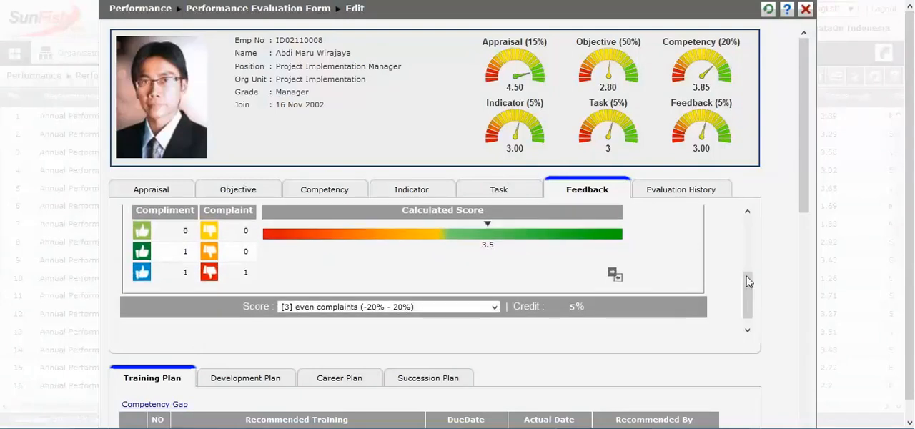
click(614, 274)
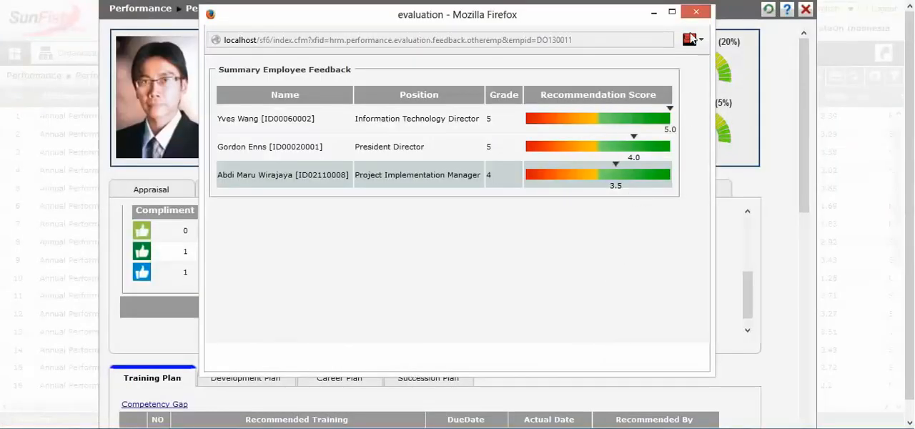
click(697, 12)
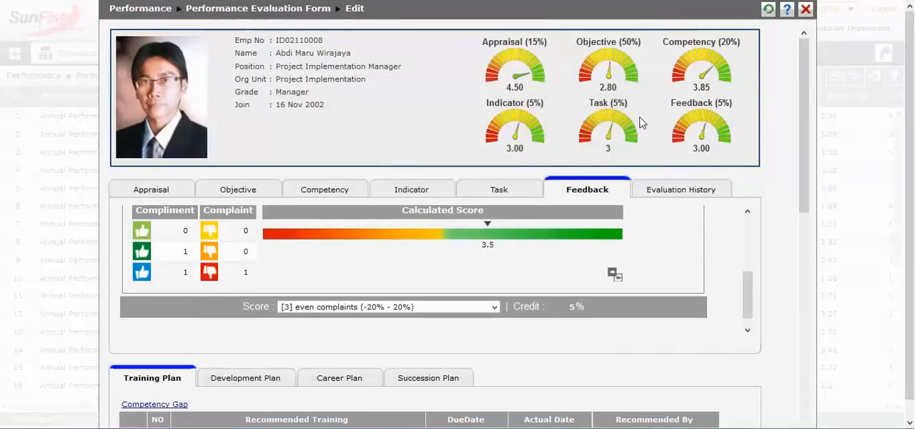
Step: In Evaluation History, switch to Awards History and then to Disciplines History
click(671, 194)
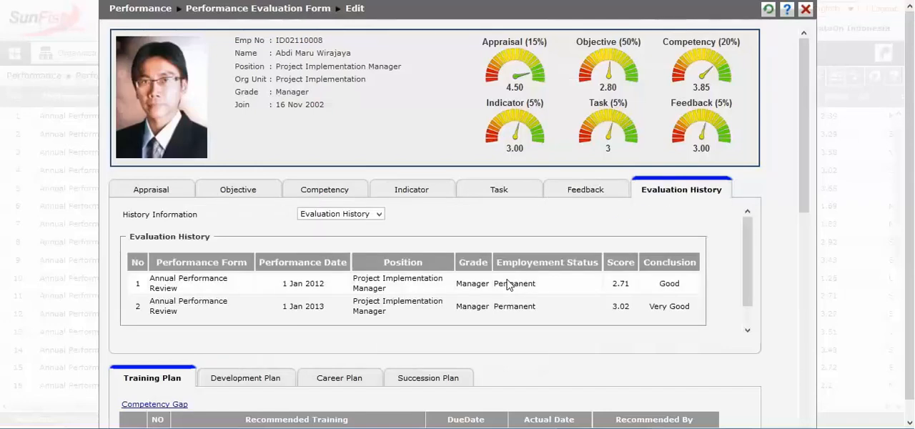
click(379, 214)
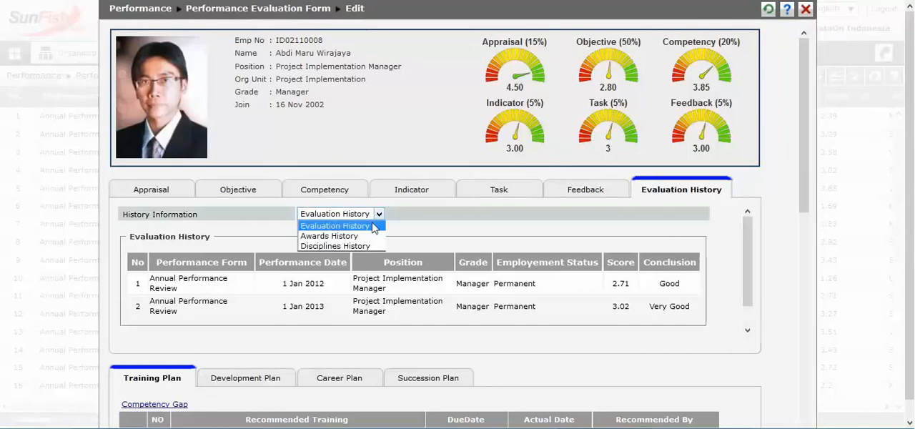
click(336, 234)
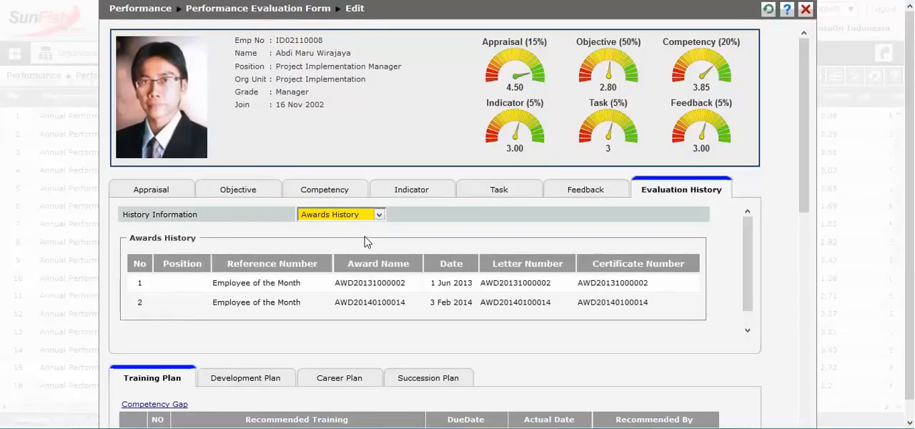
click(379, 214)
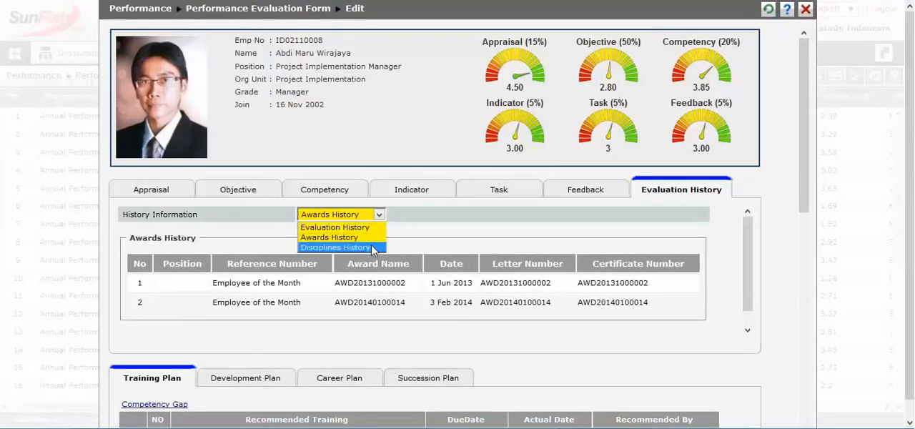
click(372, 248)
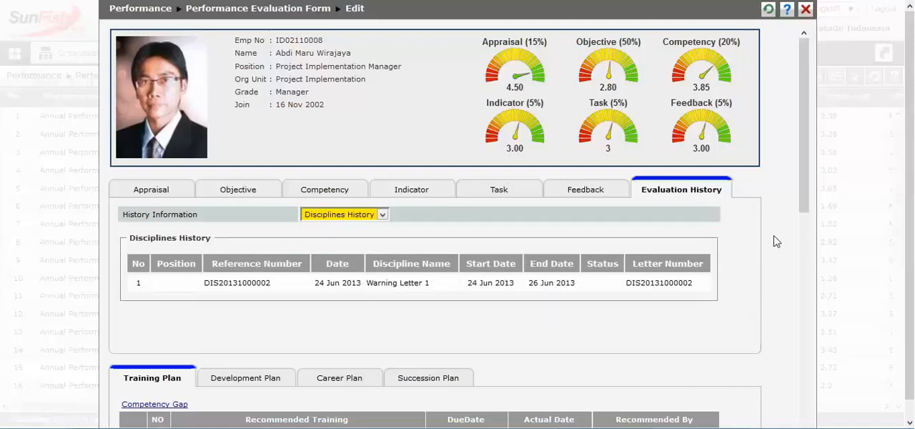
scroll(777, 241, down, 3)
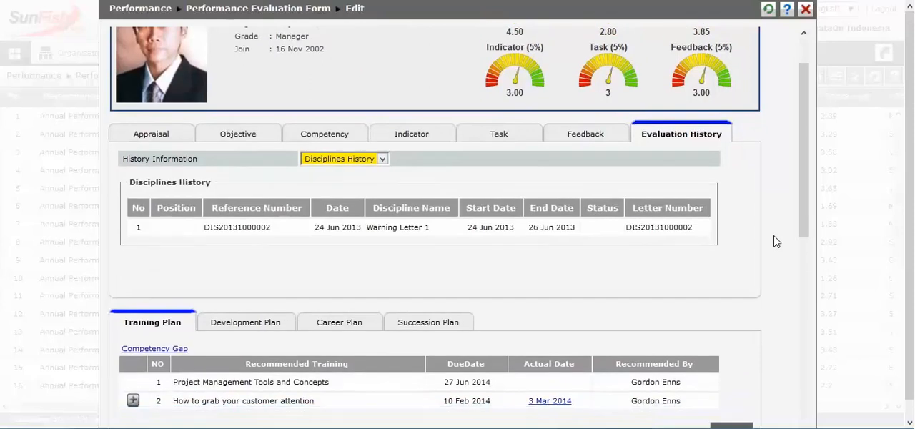
scroll(769, 238, down, 2)
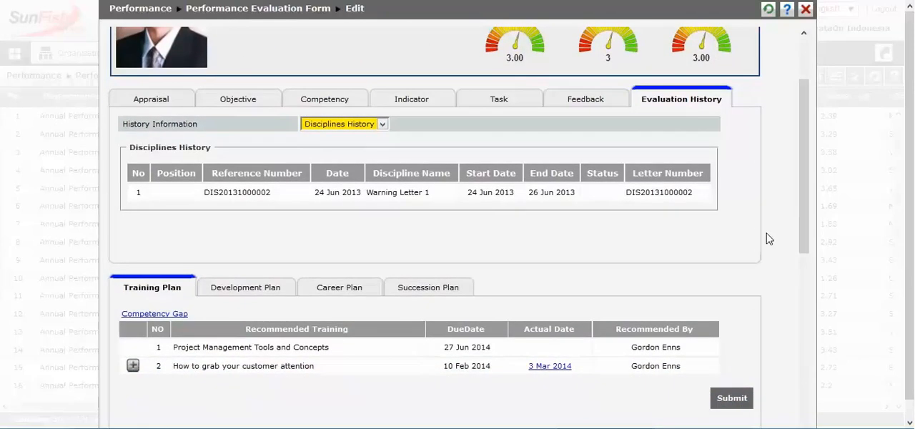
scroll(769, 238, down, 3)
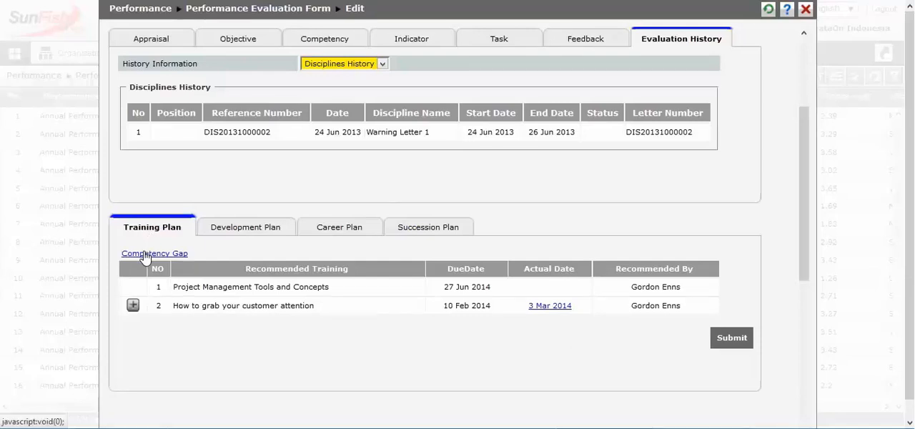
click(154, 253)
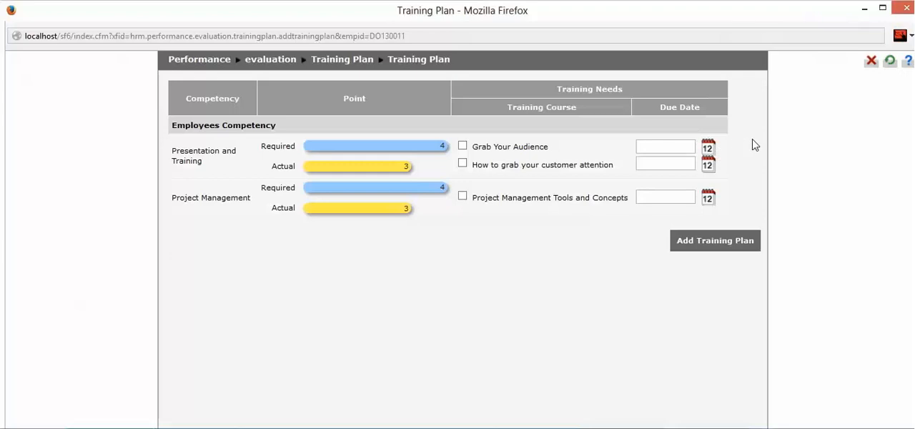
click(872, 60)
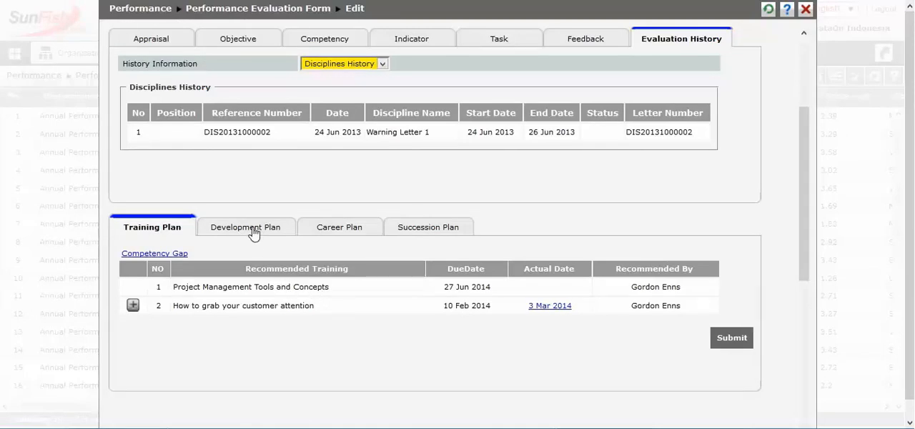
Step: Show the Development Plan and inspect the New project in Phillipines activity details
click(253, 232)
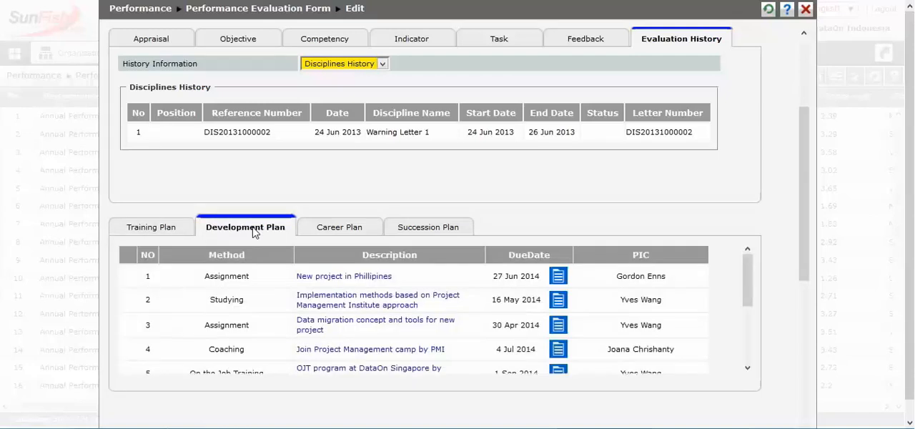
click(336, 277)
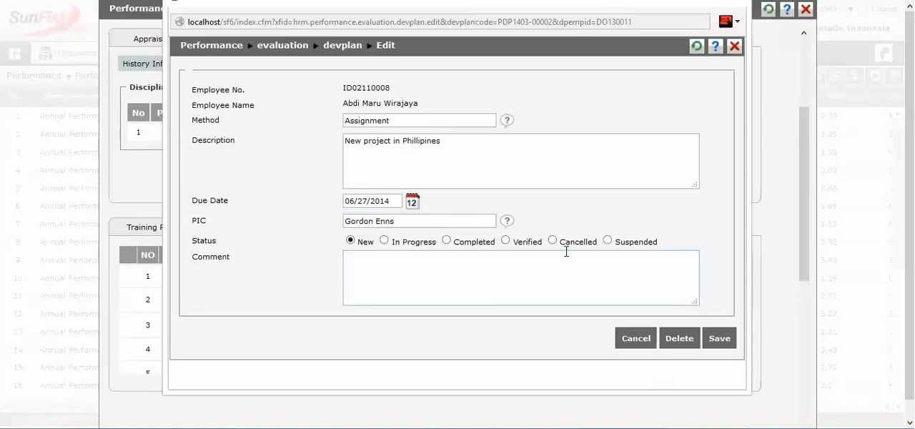
click(735, 47)
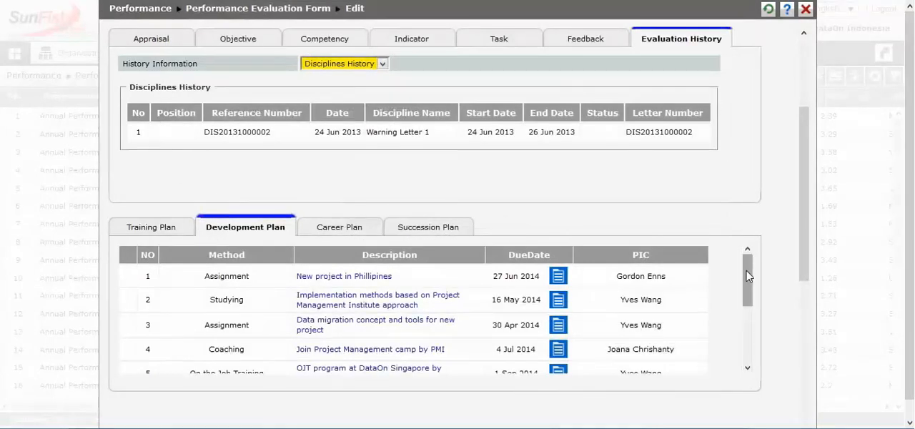
drag(748, 276, 756, 334)
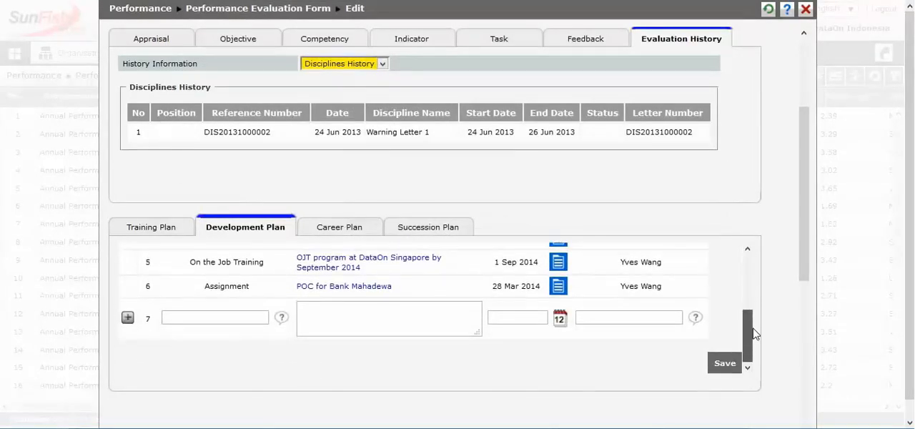
Step: Show the employee's Career Plan, then the Succession Plan chart with three candidates
click(333, 230)
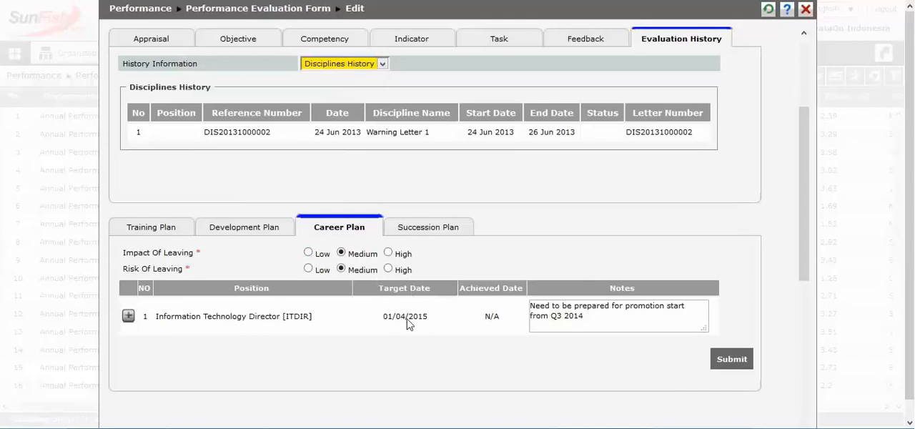
click(442, 233)
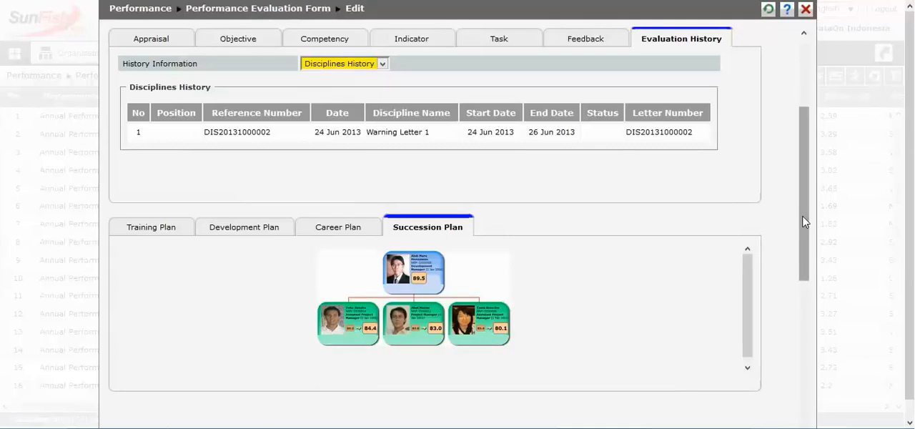
drag(805, 222, 815, 263)
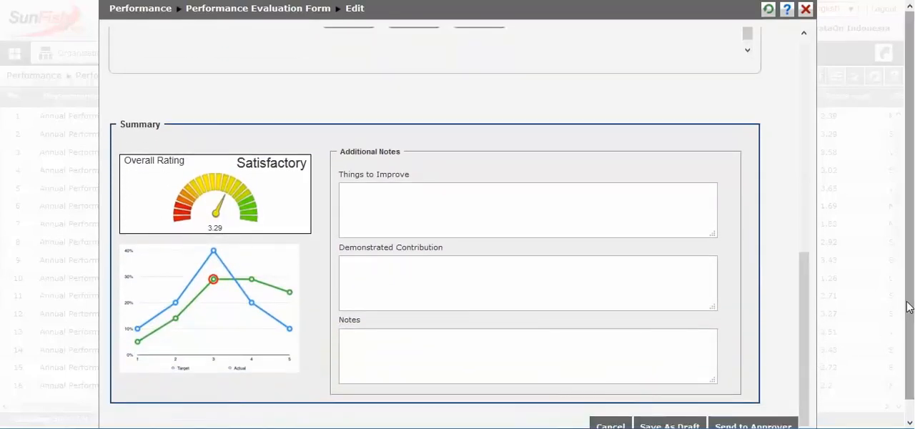
drag(906, 310, 910, 336)
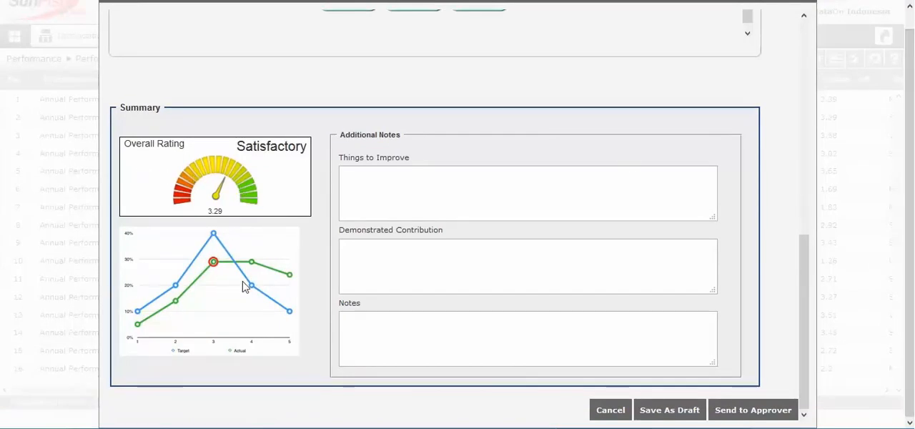
click(404, 193)
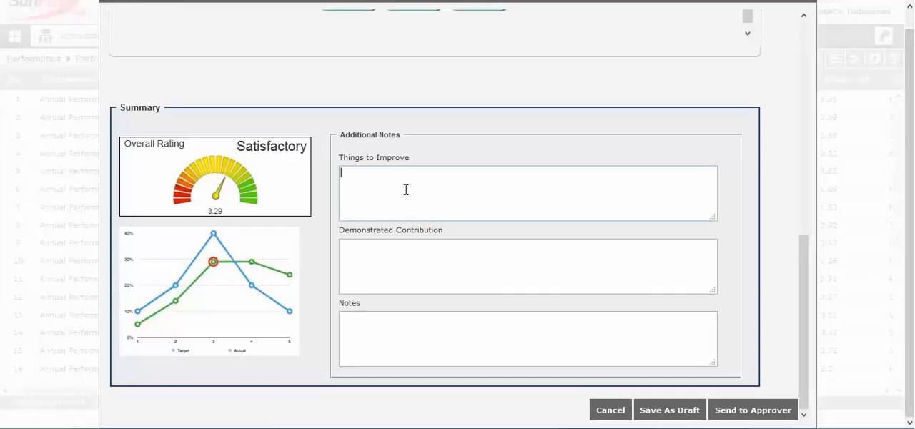
click(382, 256)
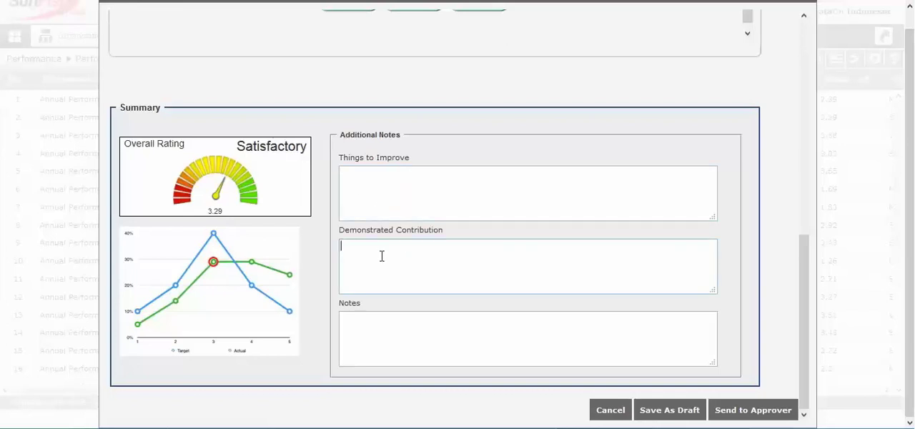
click(356, 319)
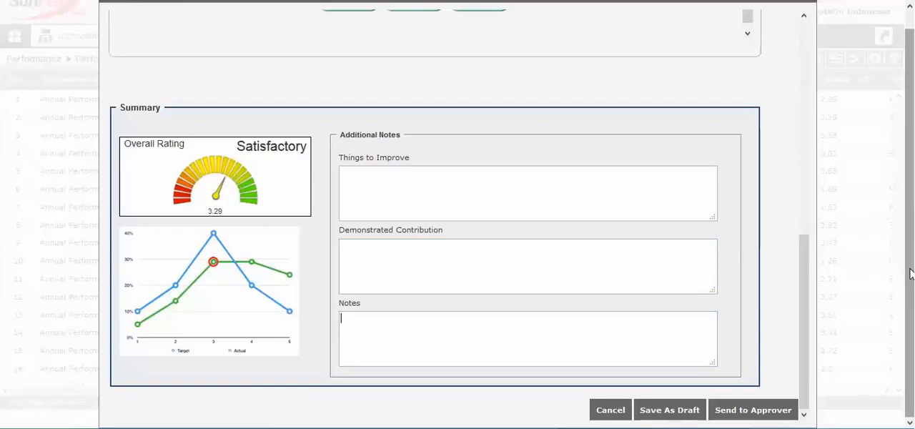
drag(909, 274, 909, 243)
drag(805, 272, 805, 43)
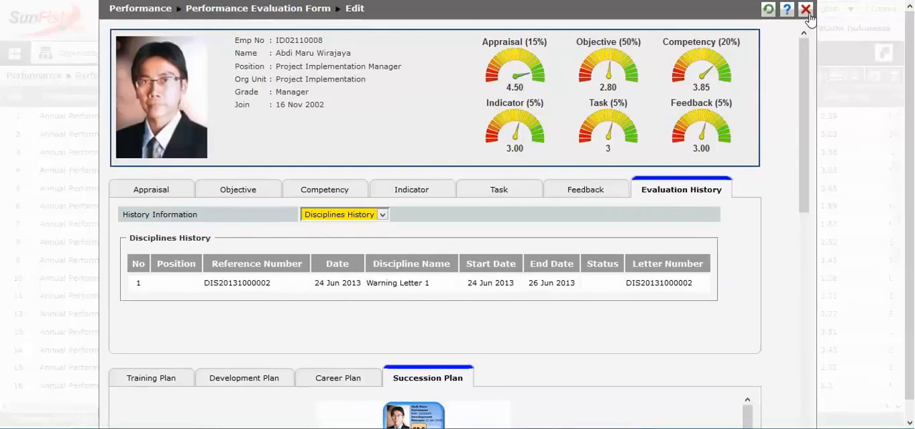
Step: Close the evaluation form and load the Employee Development dashboard
click(806, 9)
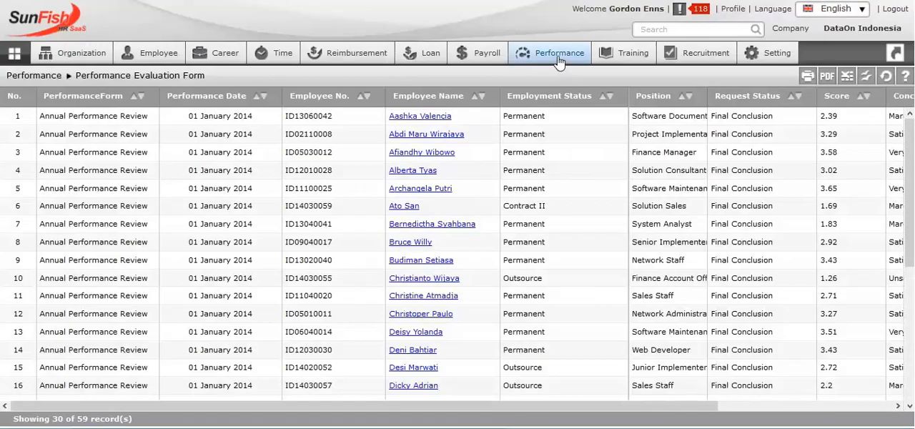
mouse_move(553, 52)
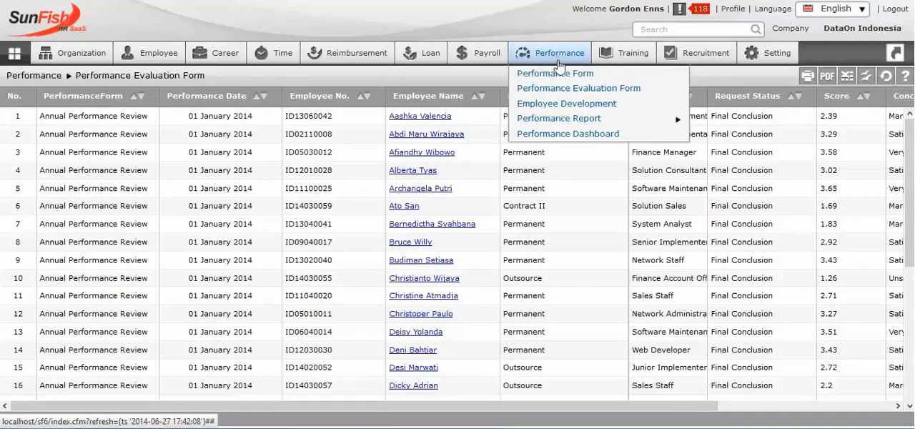
click(554, 107)
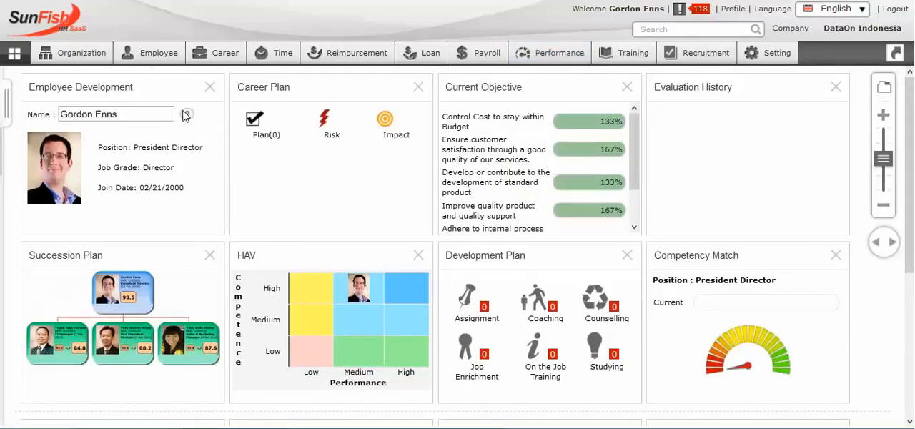
click(186, 115)
click(130, 147)
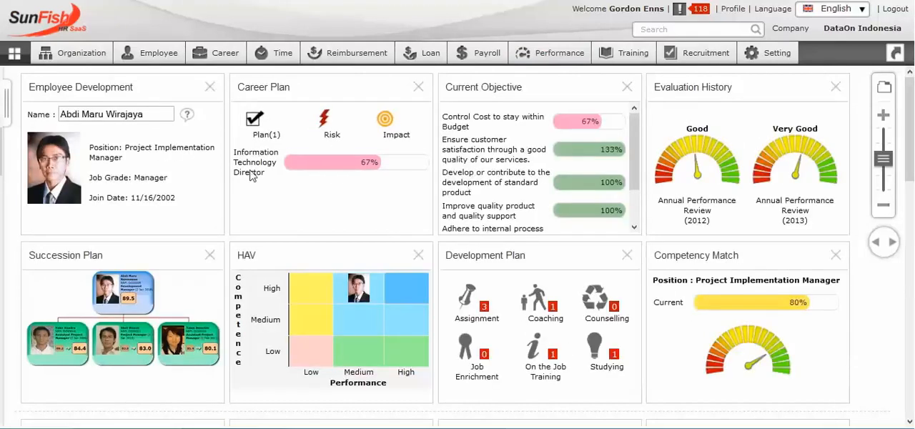
Step: View the Career Plan details, close them and confirm leaving without keeping changes
click(266, 136)
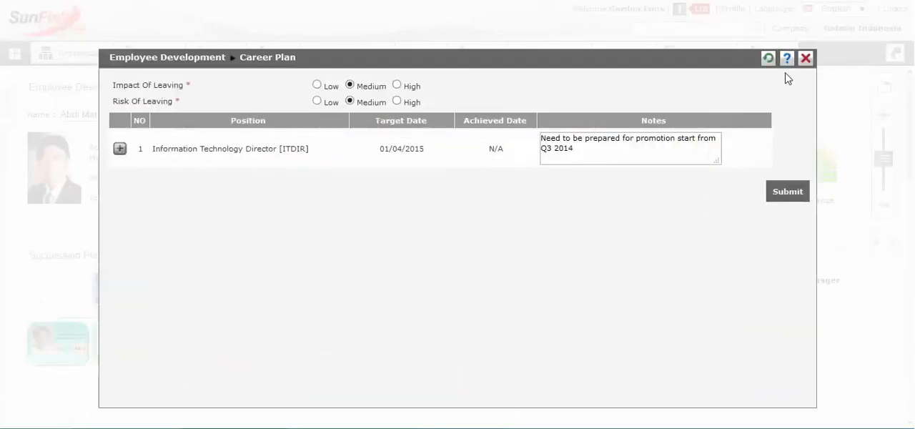
click(806, 58)
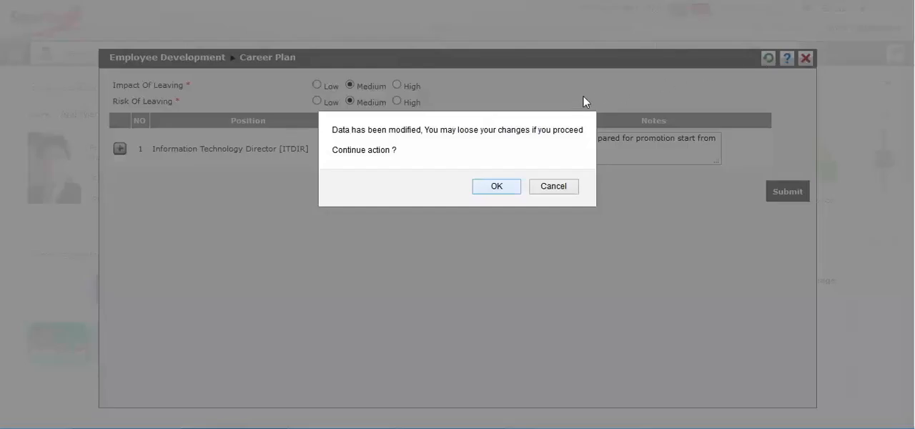
click(496, 187)
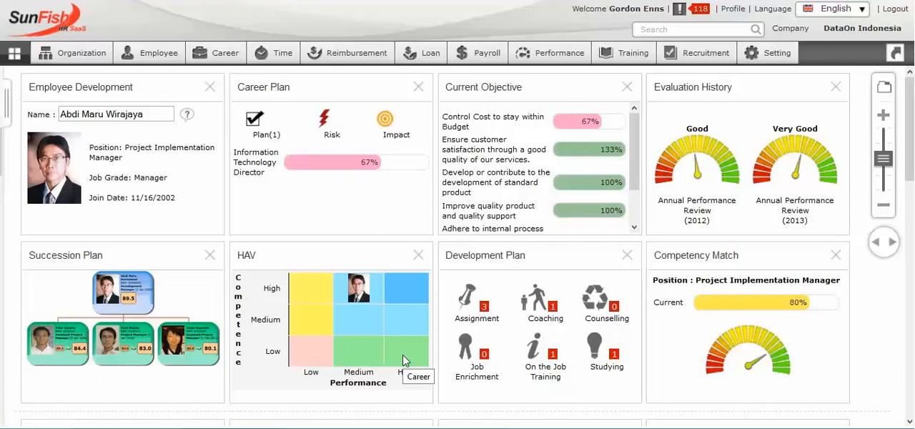
Step: Inspect the Assignment, Coaching and On the Job Training development plan activities, closing each dialog
click(484, 311)
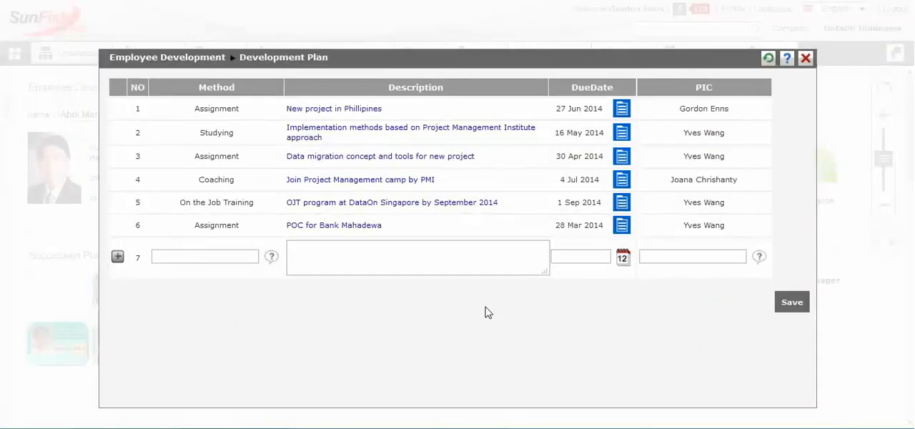
click(806, 59)
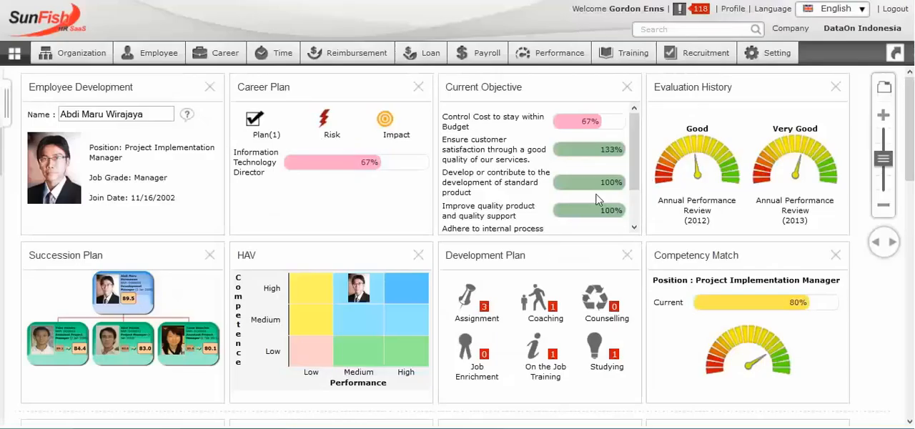
click(552, 312)
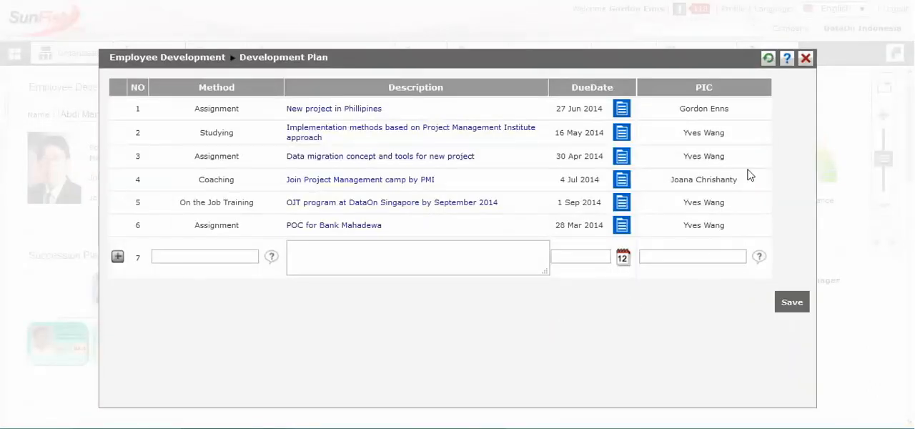
click(806, 58)
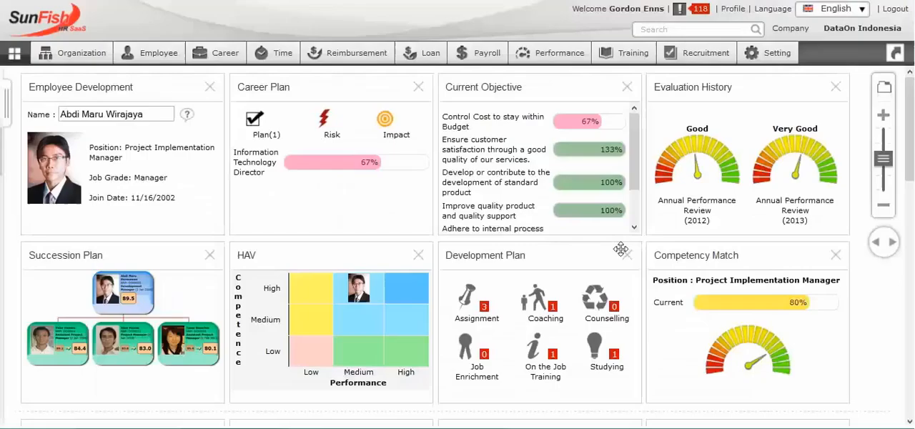
click(552, 356)
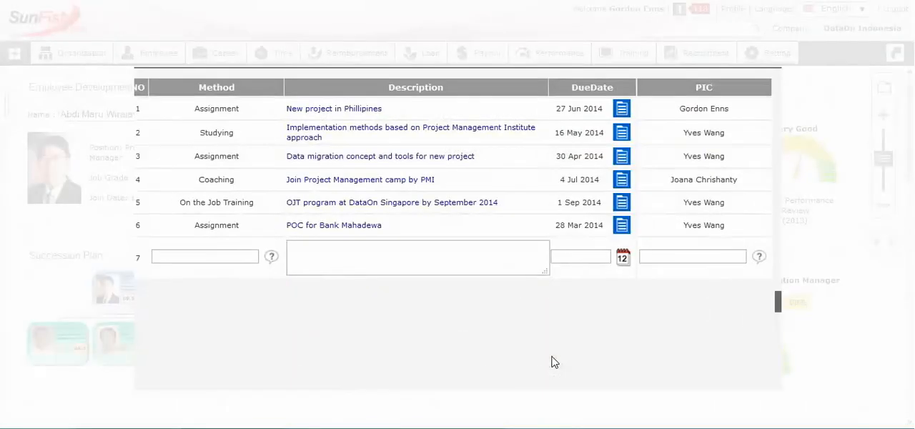
click(807, 60)
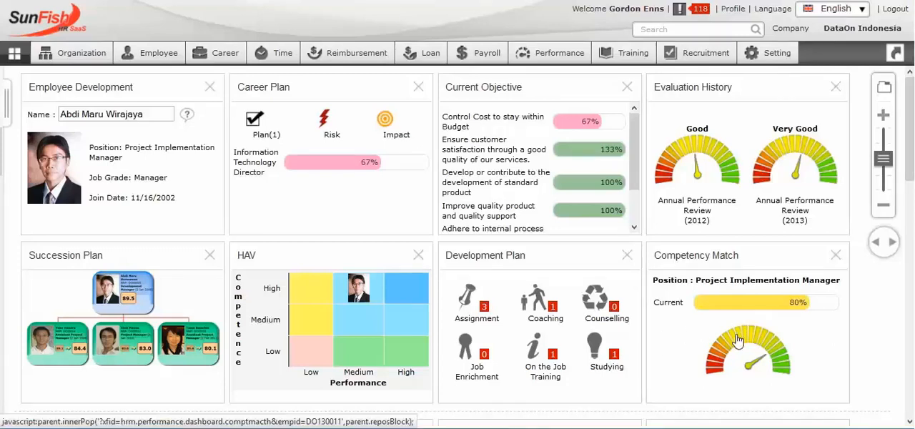
mouse_move(738, 340)
scroll(738, 340, down, 3)
scroll(738, 339, down, 3)
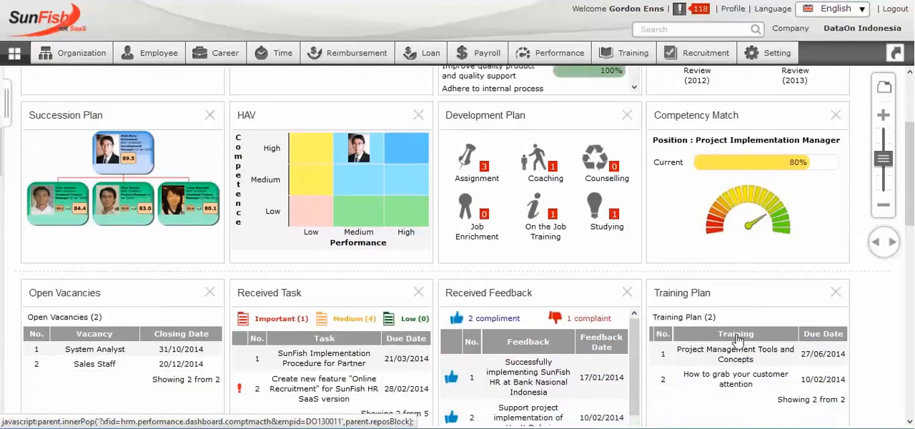
scroll(738, 339, down, 3)
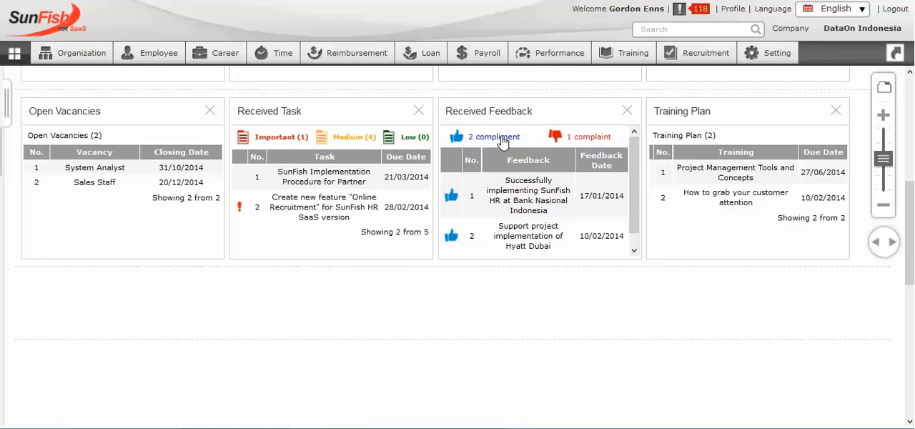
scroll(503, 140, up, 5)
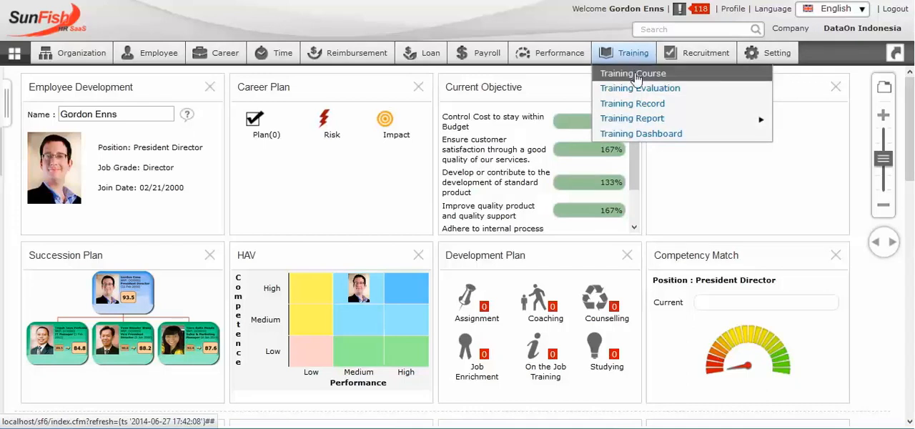
Step: Open the Basic Programming Course and review its required competencies and training content
click(635, 74)
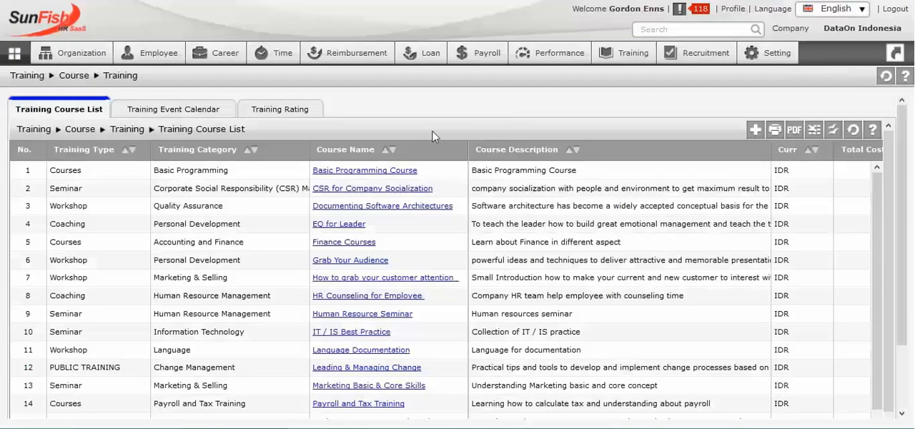
click(384, 175)
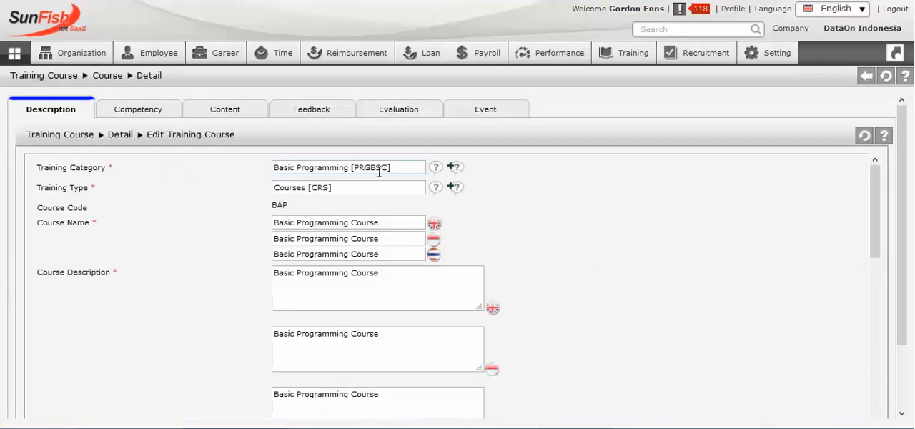
click(140, 109)
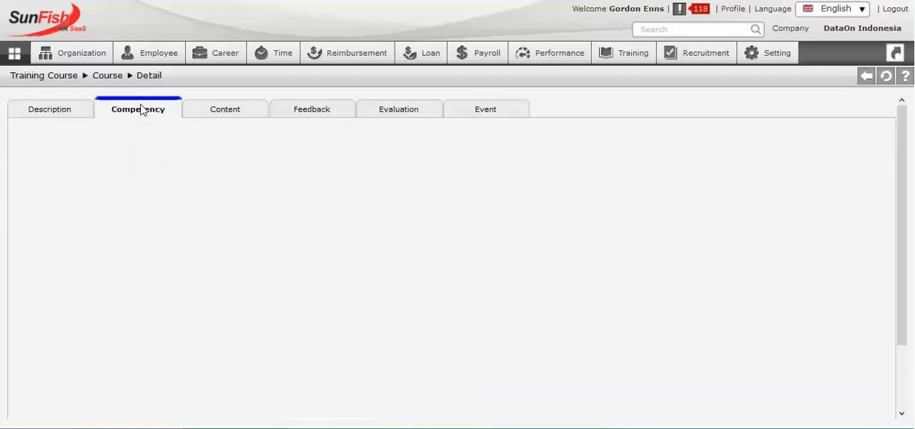
click(235, 115)
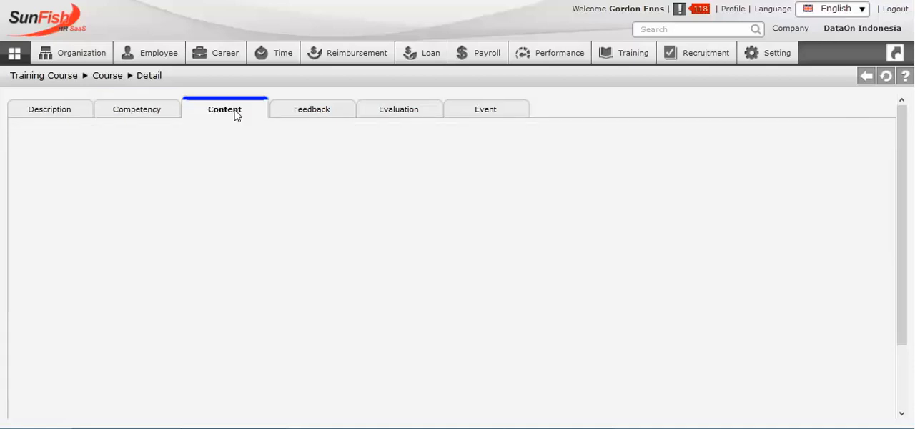
Step: View the Introduction to Body Language content item, the course feedback items, and its scheduled training events
click(163, 172)
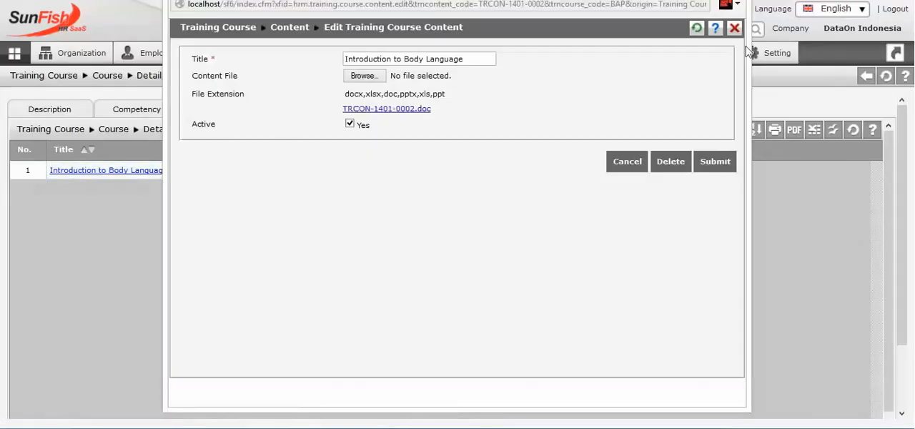
click(736, 28)
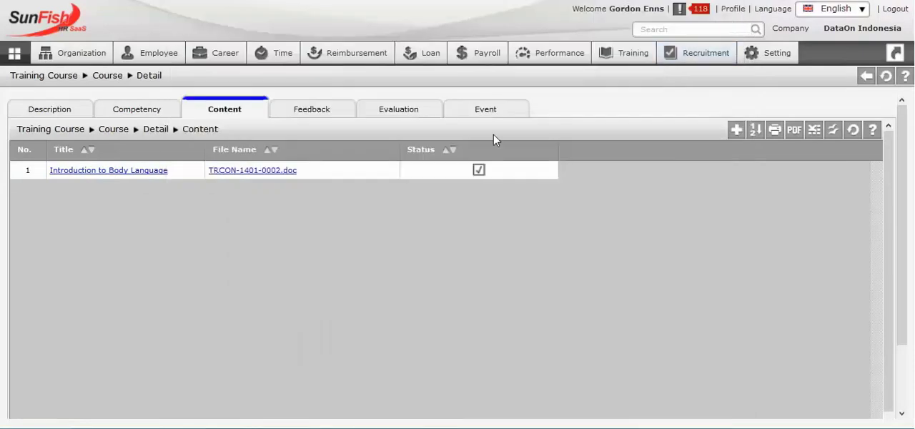
click(316, 115)
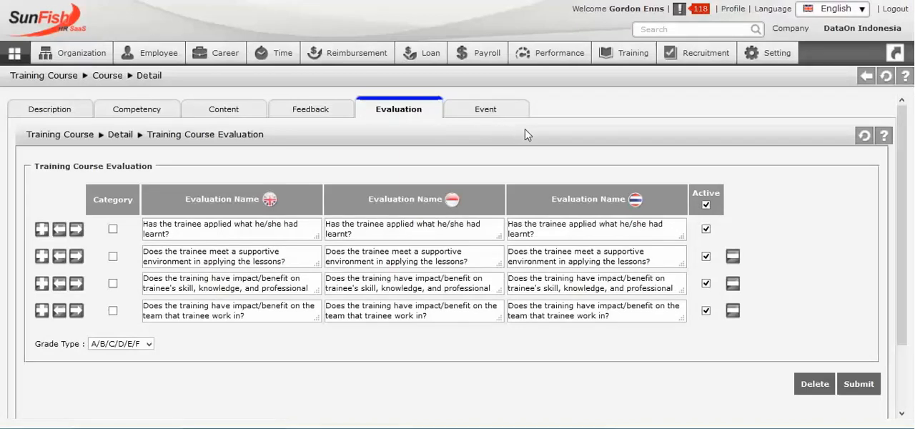
click(494, 111)
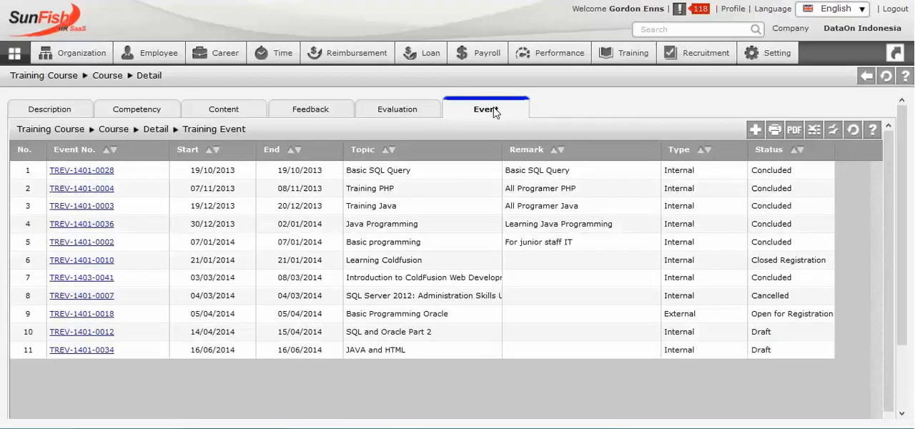
click(93, 171)
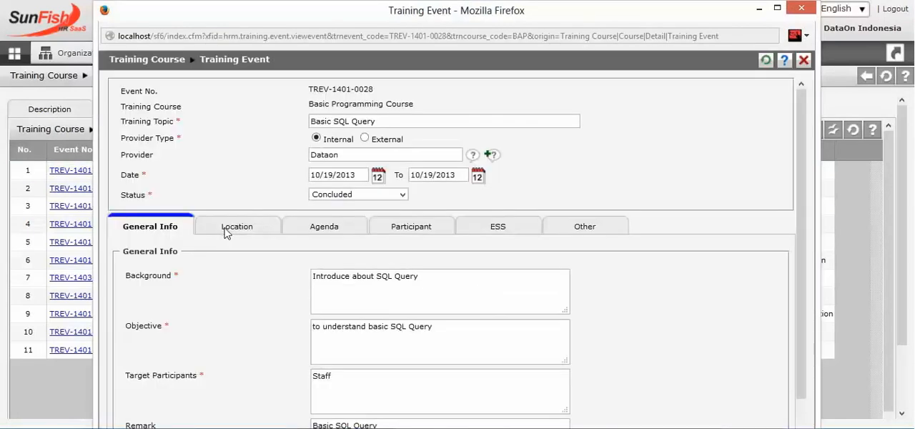
click(228, 229)
click(328, 228)
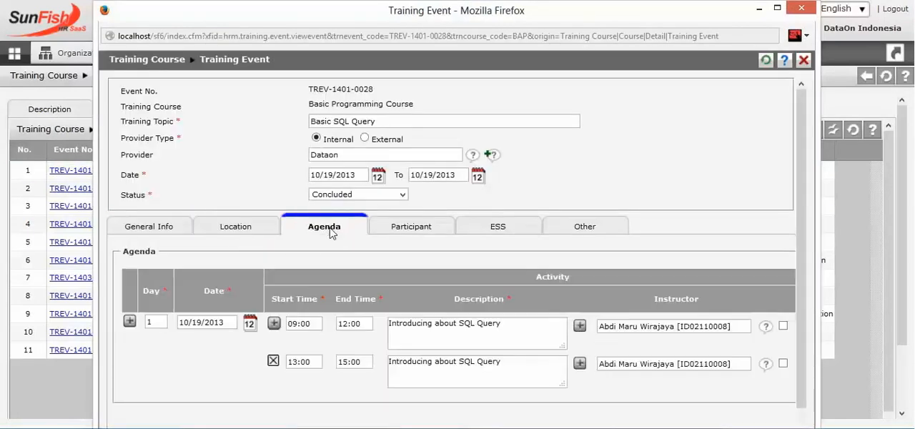
click(428, 230)
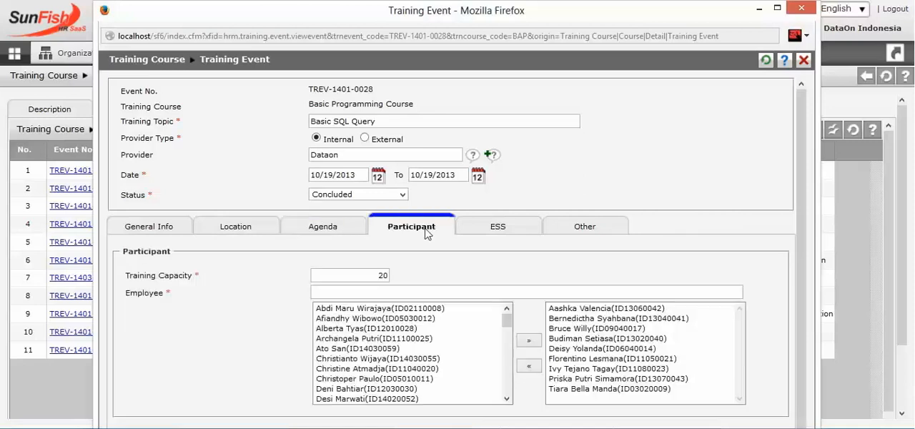
click(509, 231)
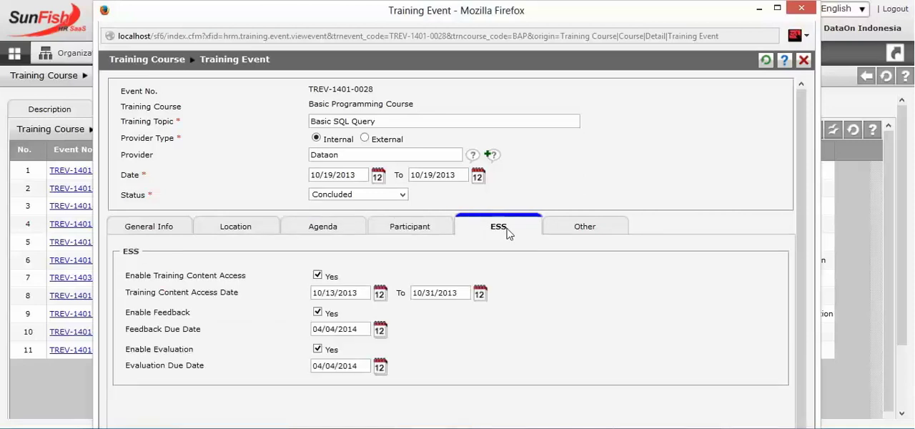
click(587, 233)
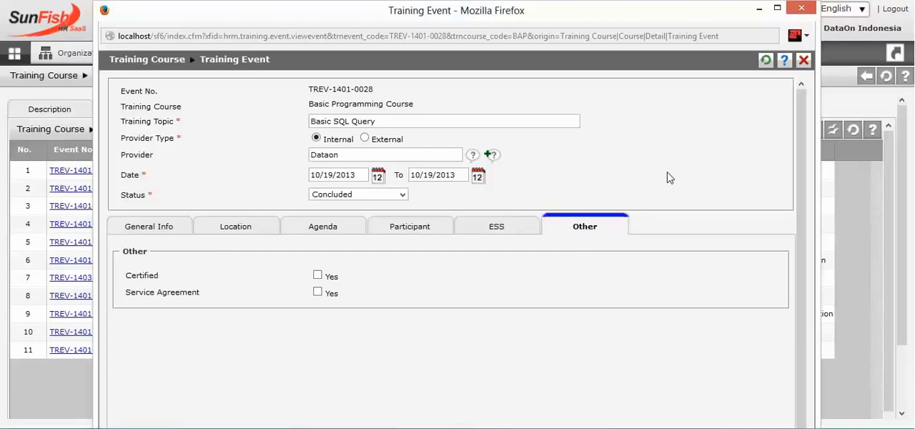
click(804, 60)
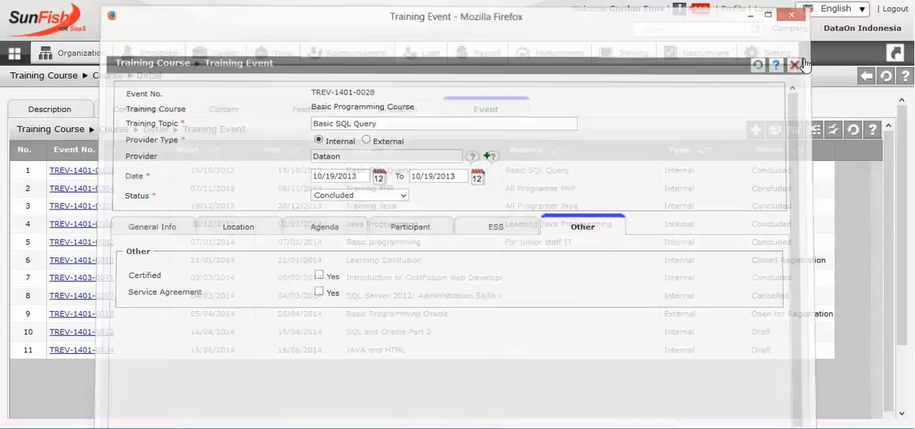
Step: Review the training event calendar, then bring up the training evaluation attendance records
click(868, 77)
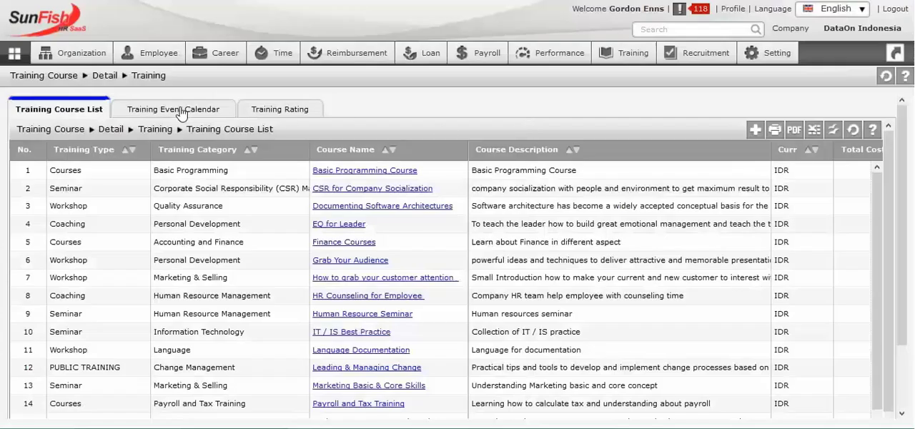
click(182, 109)
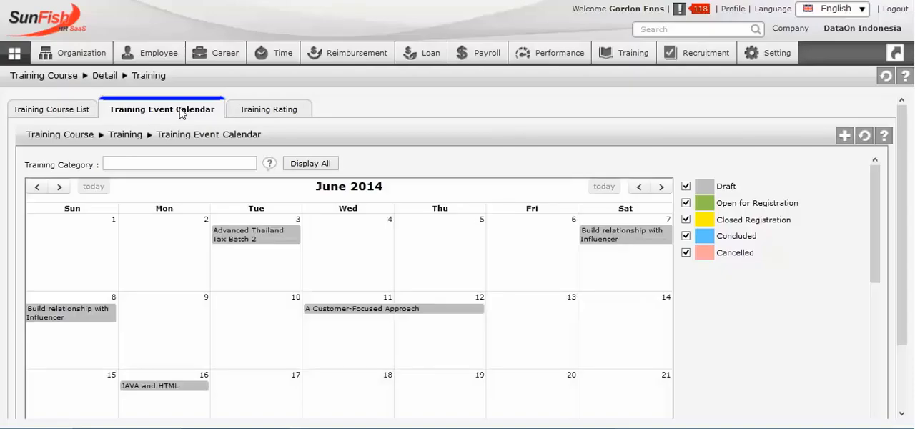
mouse_move(625, 53)
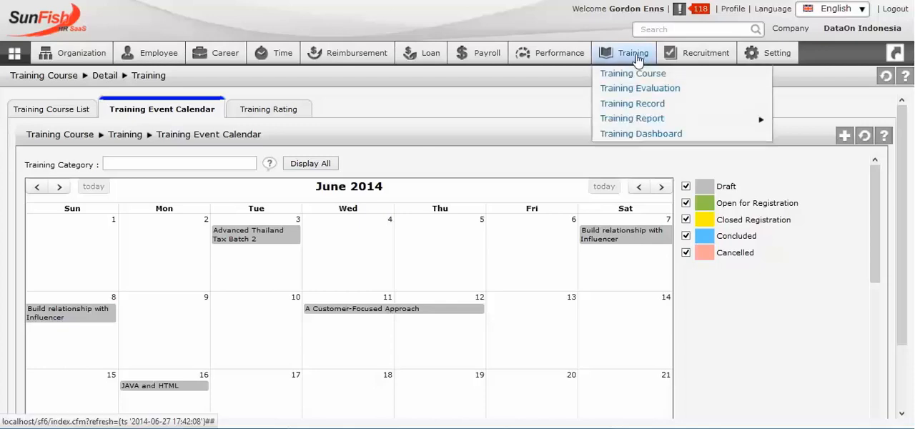
click(639, 87)
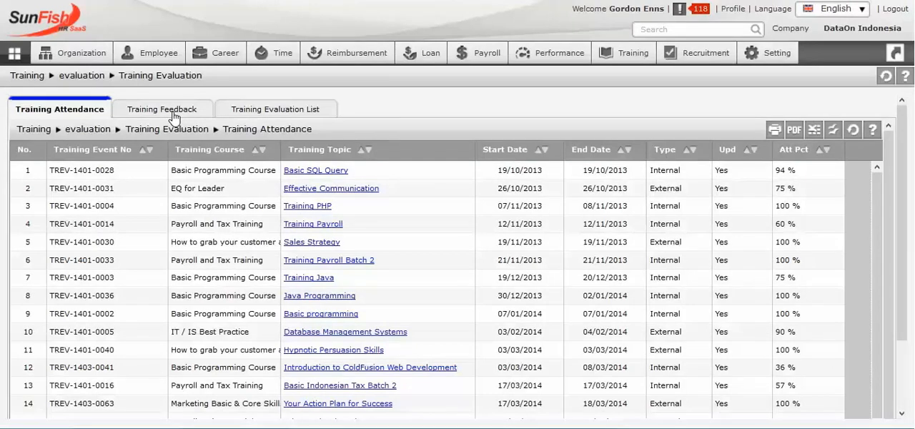
Step: Review the training feedback scores and evaluation list, then return to the training course list
click(176, 115)
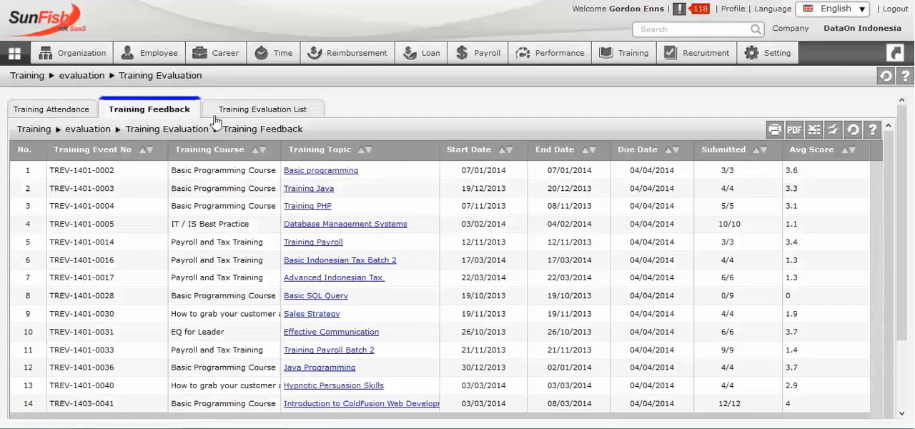
click(242, 113)
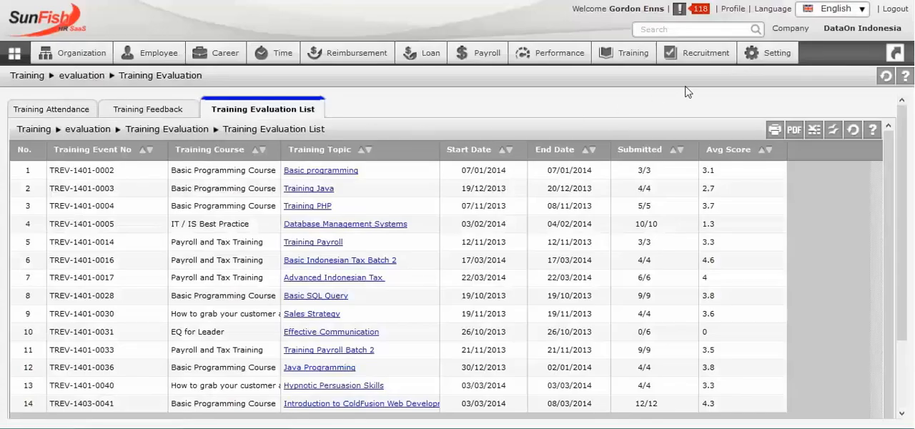
mouse_move(625, 53)
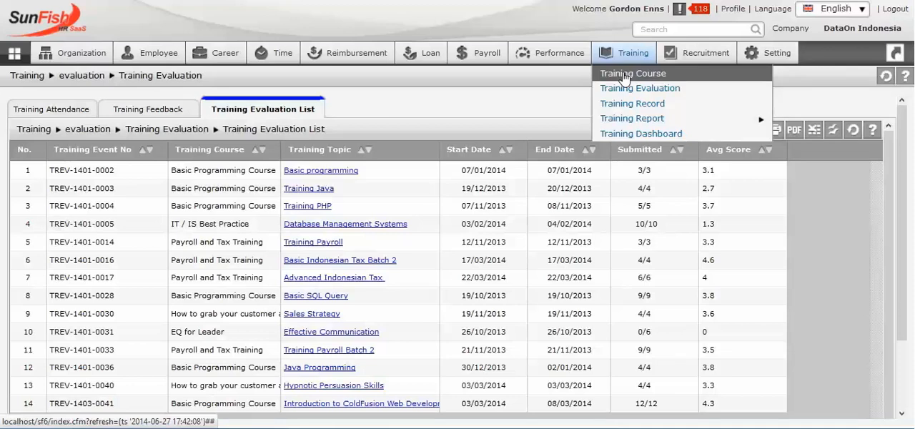
click(625, 74)
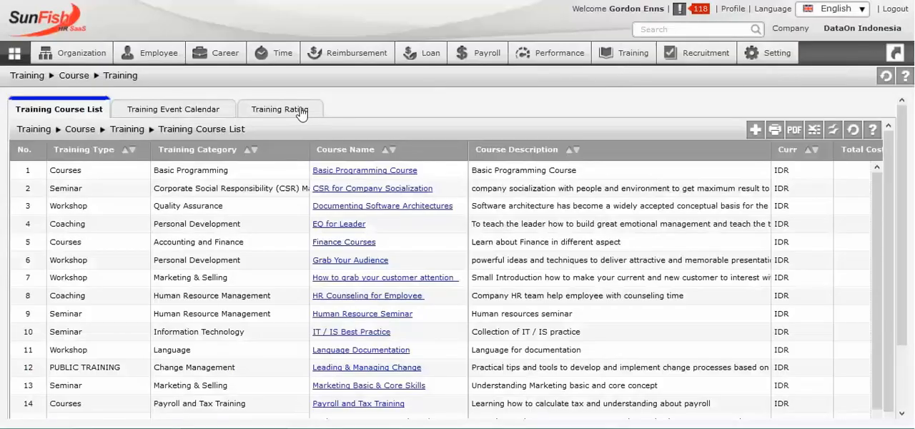
Step: Show the Training Rating table with per-course cost, feedback, evaluation scores and ratings
click(300, 112)
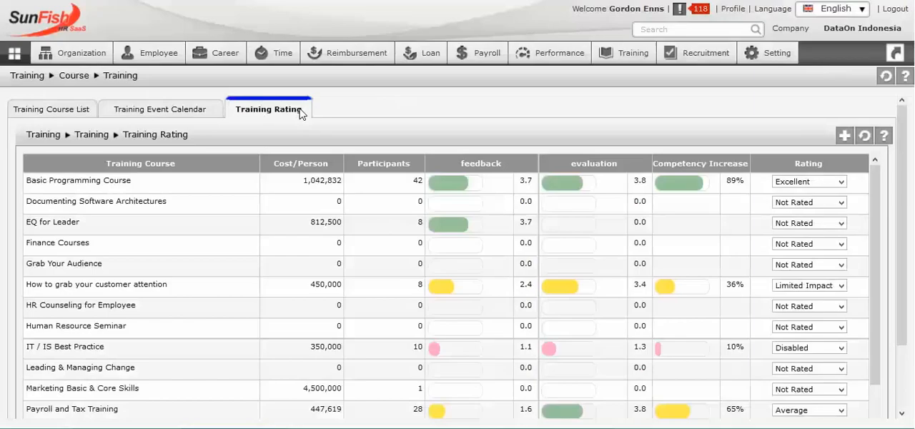
scroll(321, 193, down, 3)
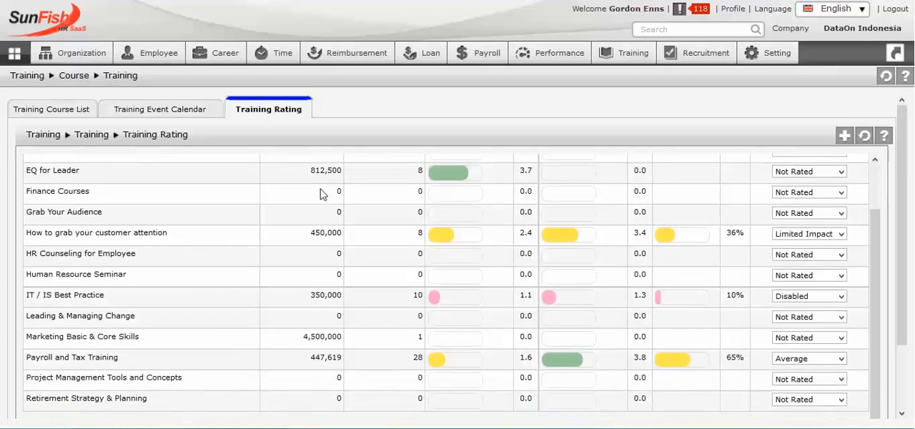
scroll(321, 193, up, 3)
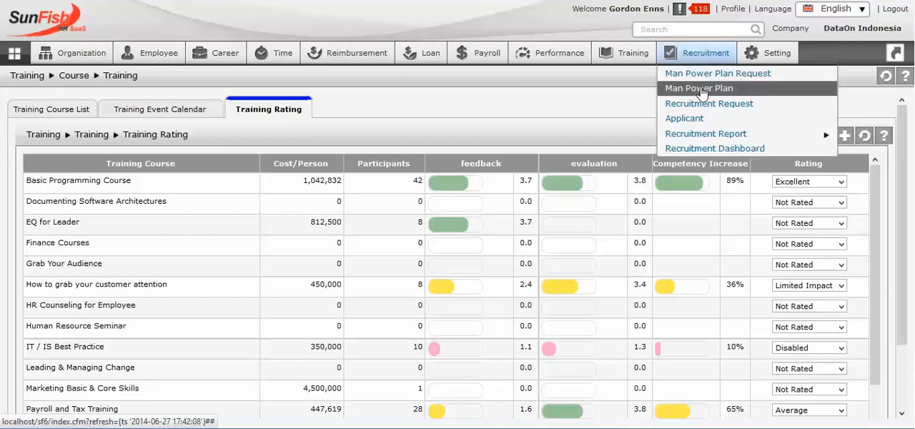
Step: Open the 01 Jan 2014 manpower plan, review its headcount by position, and cancel without changes
click(699, 88)
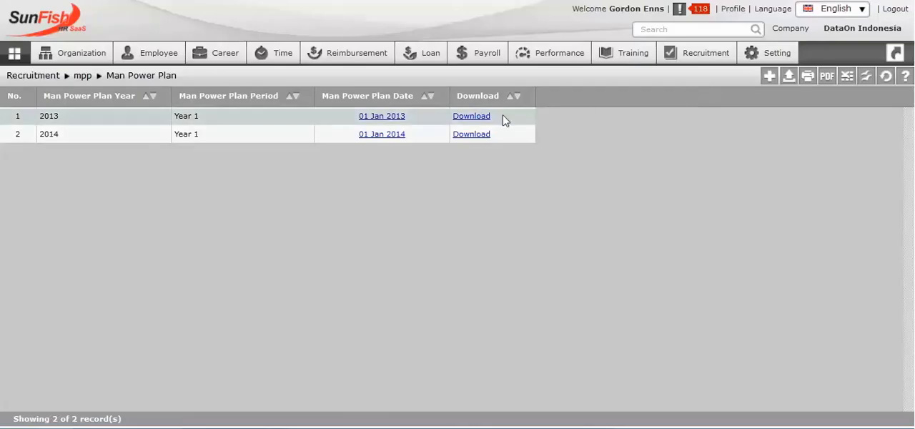
click(392, 134)
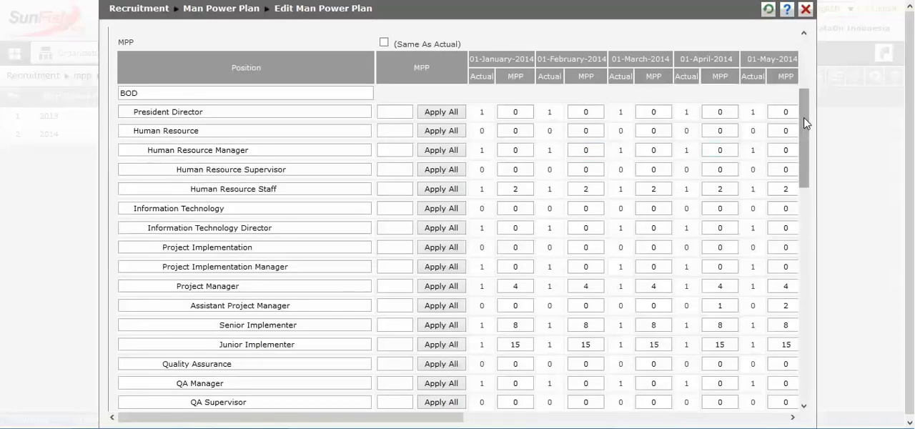
drag(806, 121, 813, 341)
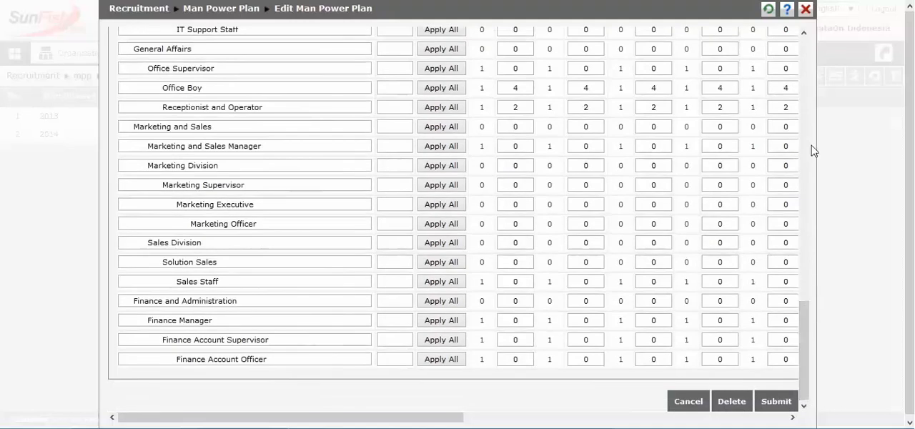
click(805, 9)
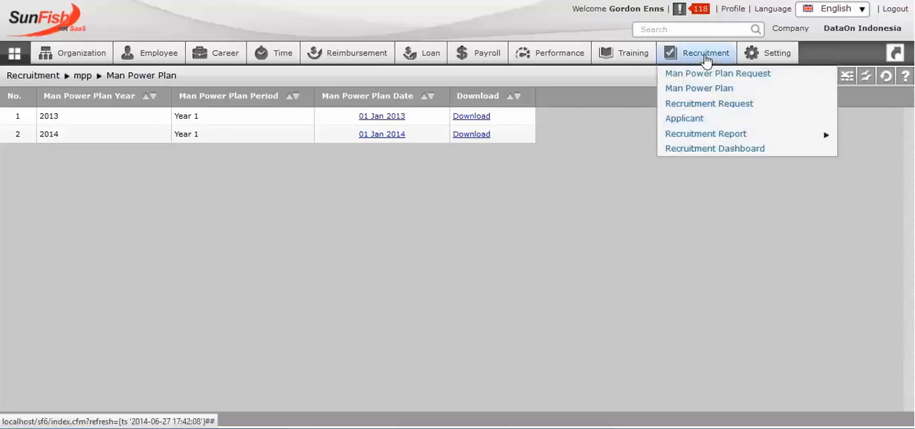
Step: Open the IT Support Staff request and review its job description, collaborators and selection steps
click(704, 106)
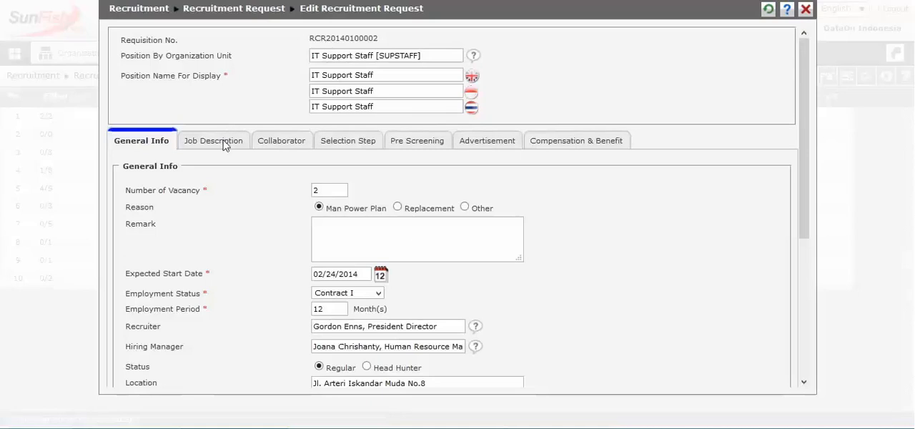
click(225, 146)
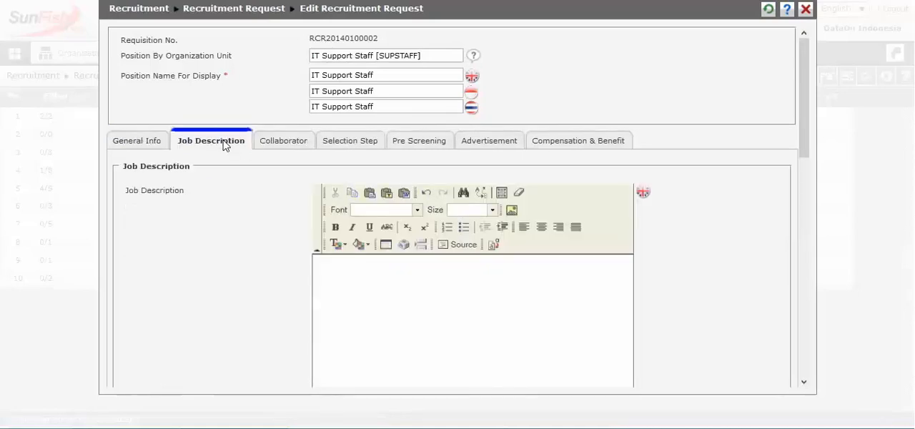
click(279, 141)
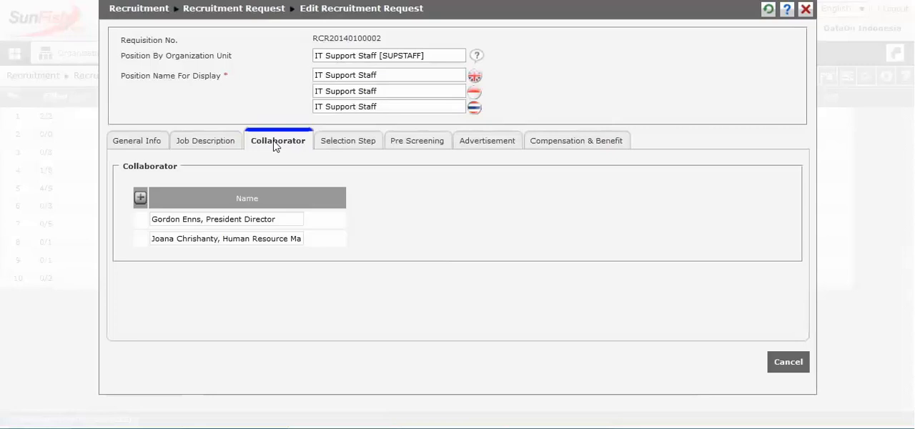
click(345, 146)
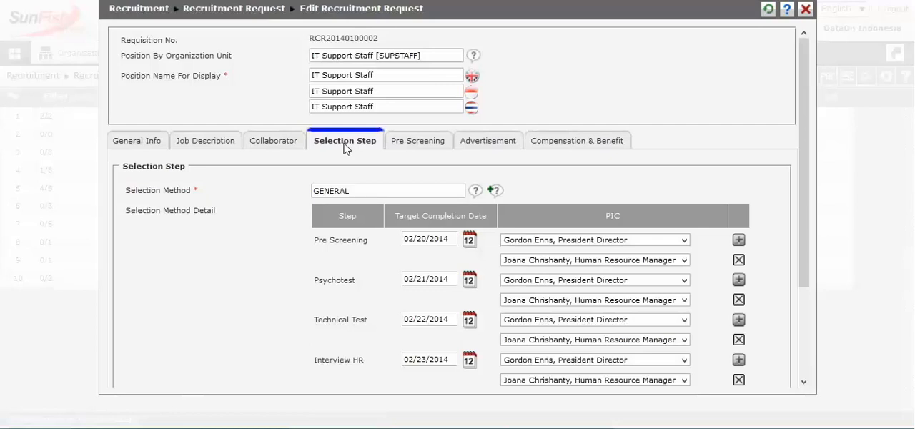
Step: Review the request's pre-screening questions, advertisement media and cost, and compensation and benefits
click(407, 145)
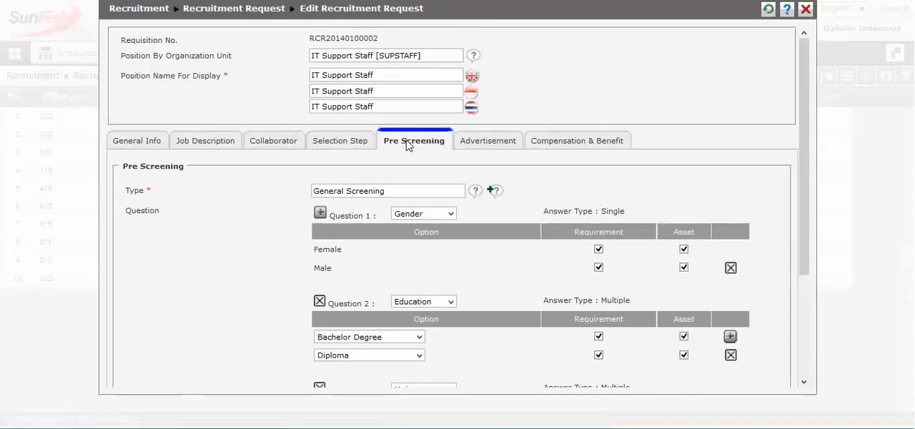
click(478, 146)
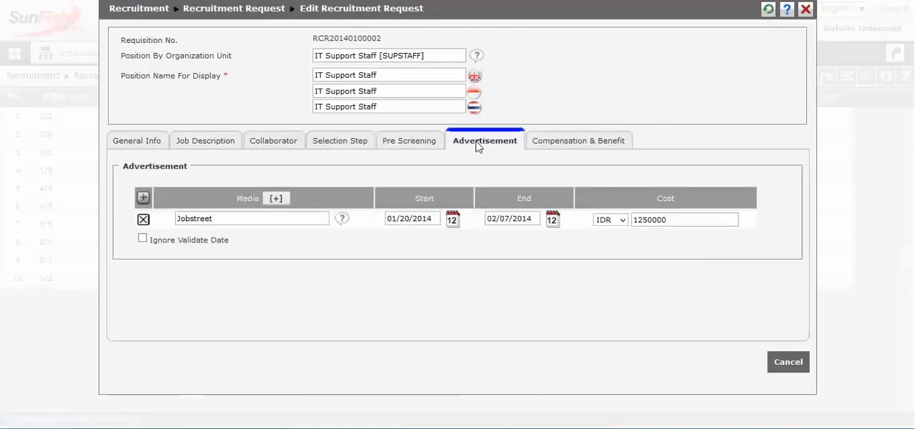
click(554, 143)
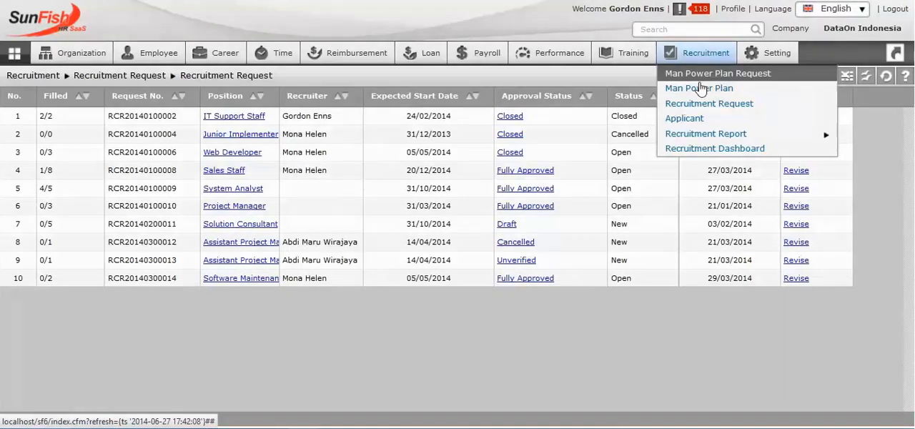
click(690, 118)
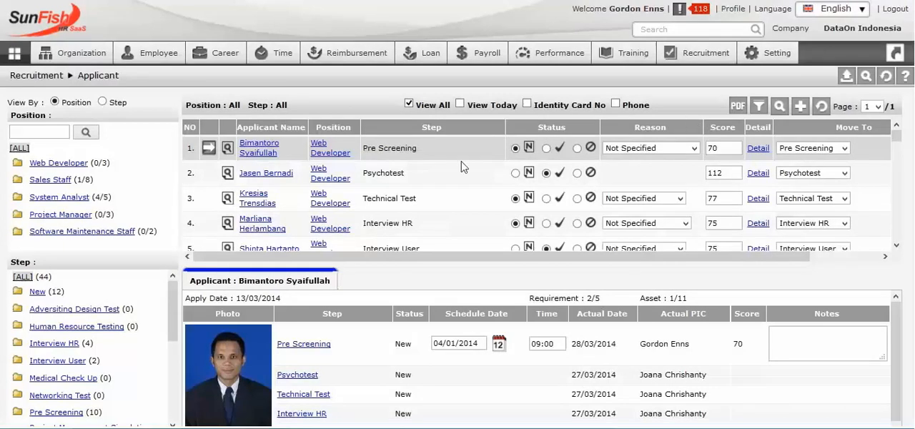
click(304, 344)
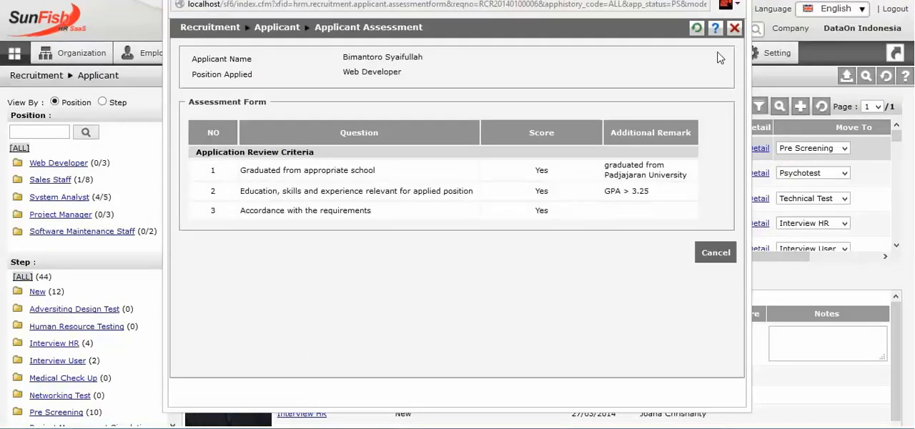
click(734, 28)
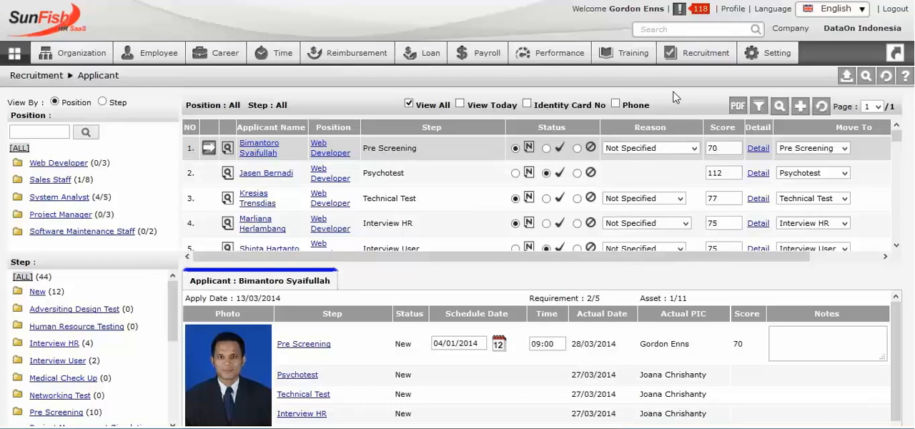
Step: Browse the applicant's Move To step choices from Pre Screening through Hired without moving him
click(801, 150)
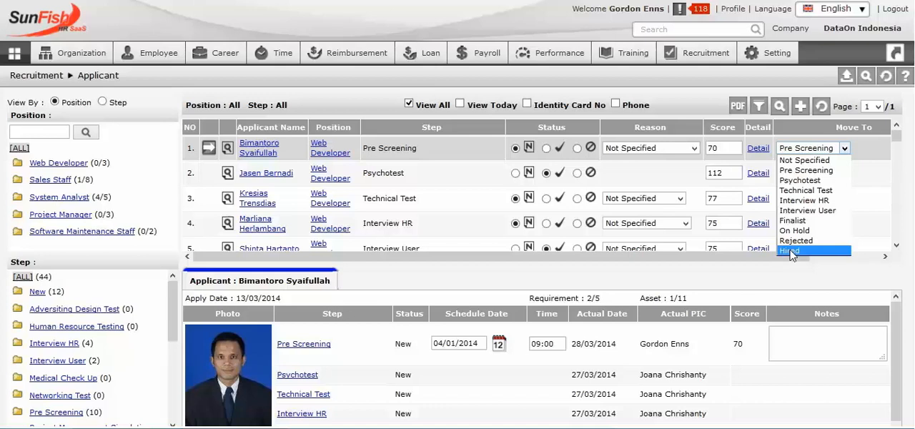
click(877, 163)
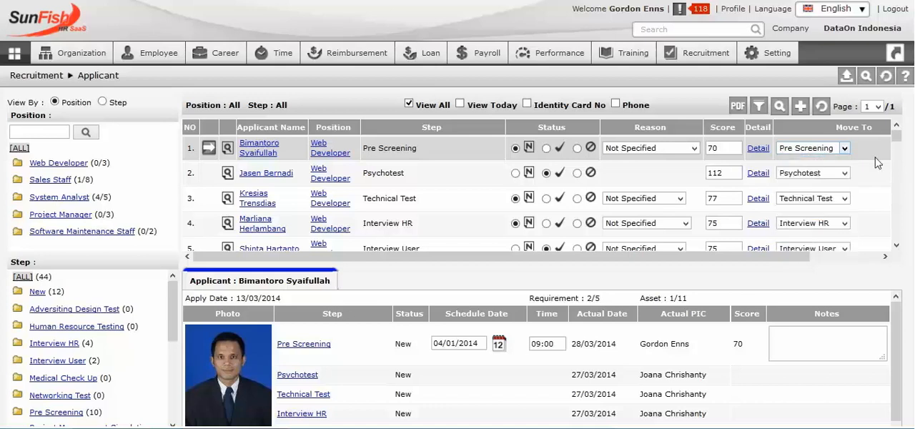